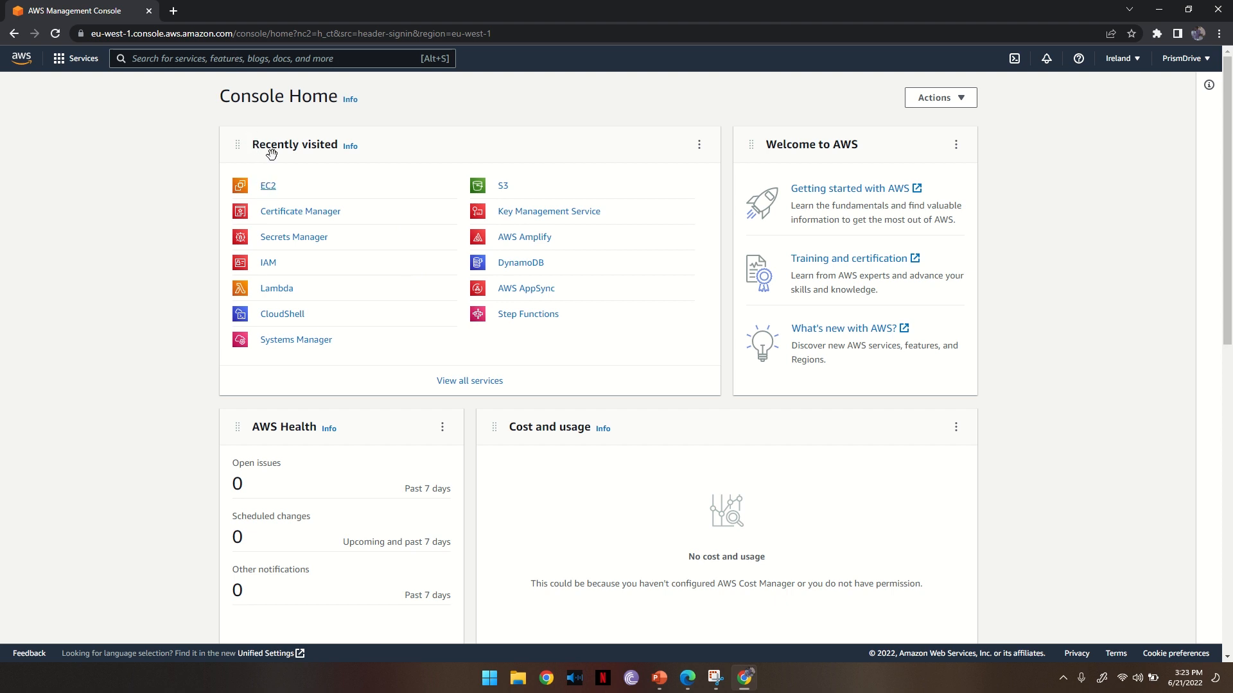
# Step: Search the AWS services for "ec2" and open the EC2 dashboard
pyautogui.click(260, 59)
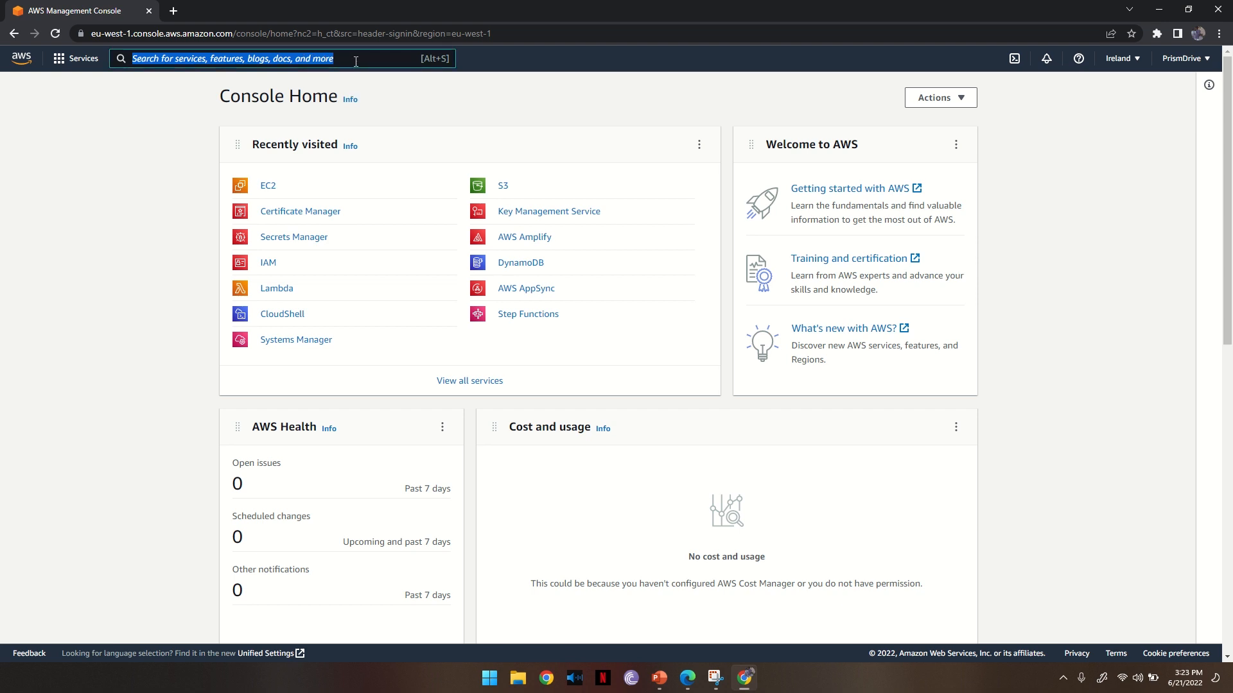
pyautogui.write('ec2')
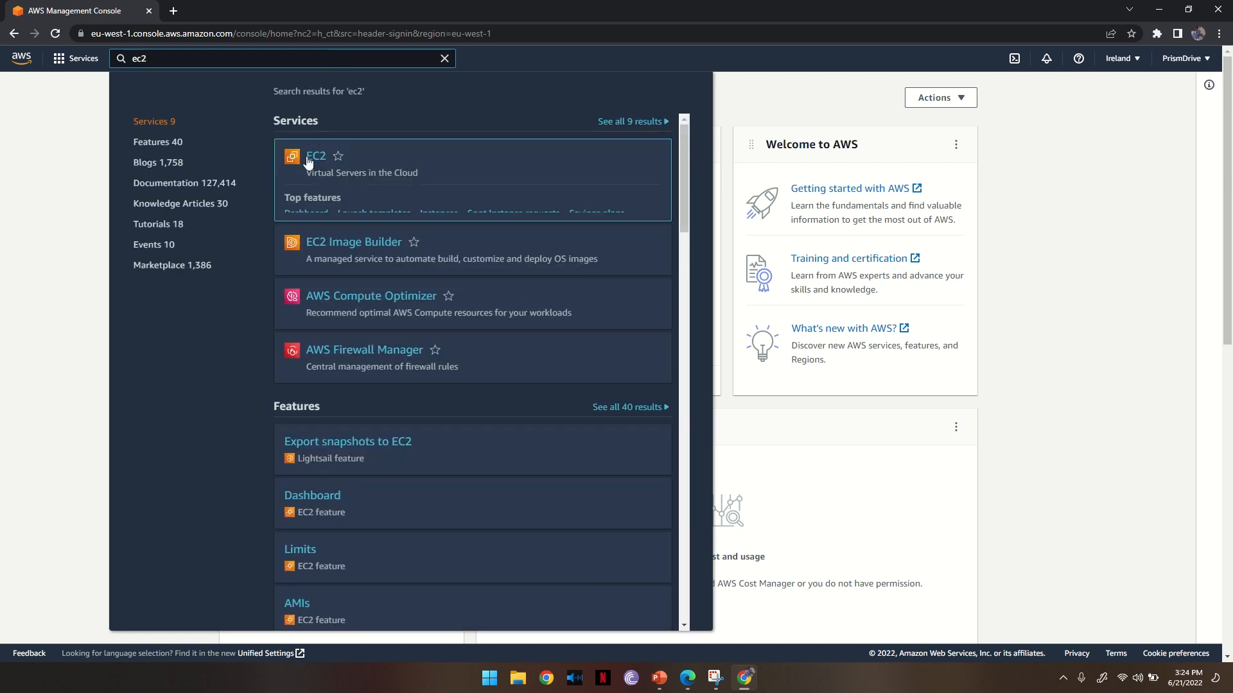
pyautogui.click(321, 158)
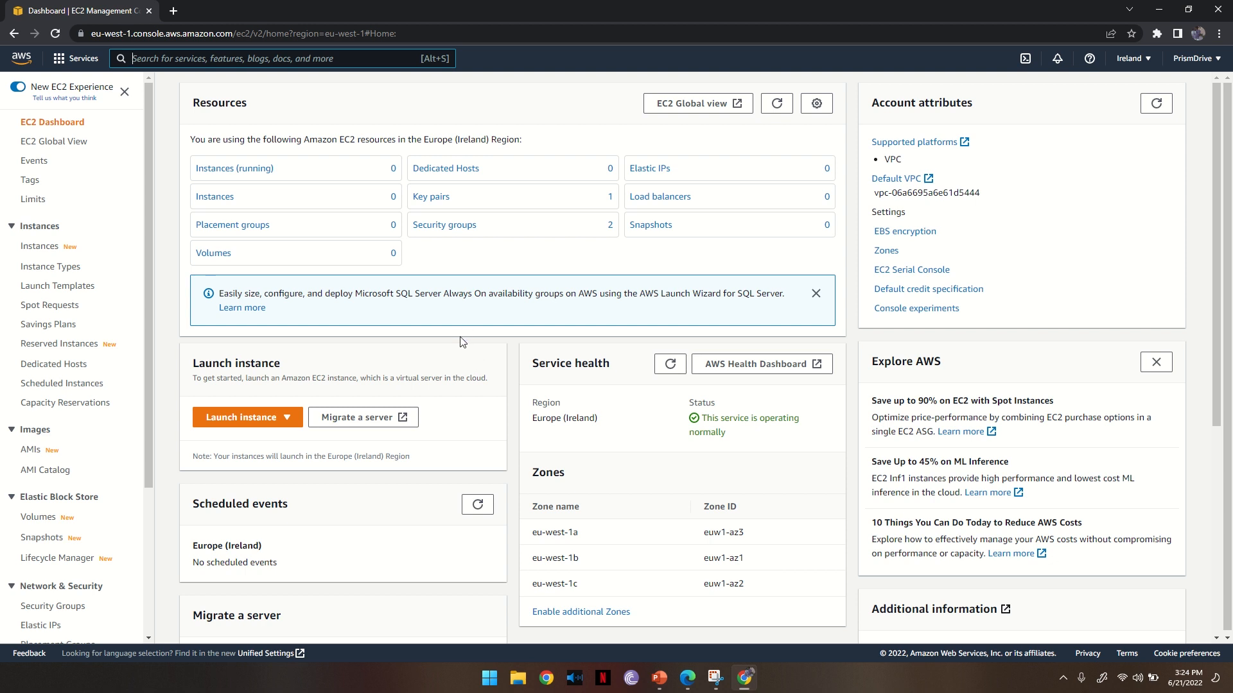
# Step: Open the account settings from the account options and go to the Bills page of the billing console
pyautogui.click(1186, 61)
pyautogui.click(1063, 138)
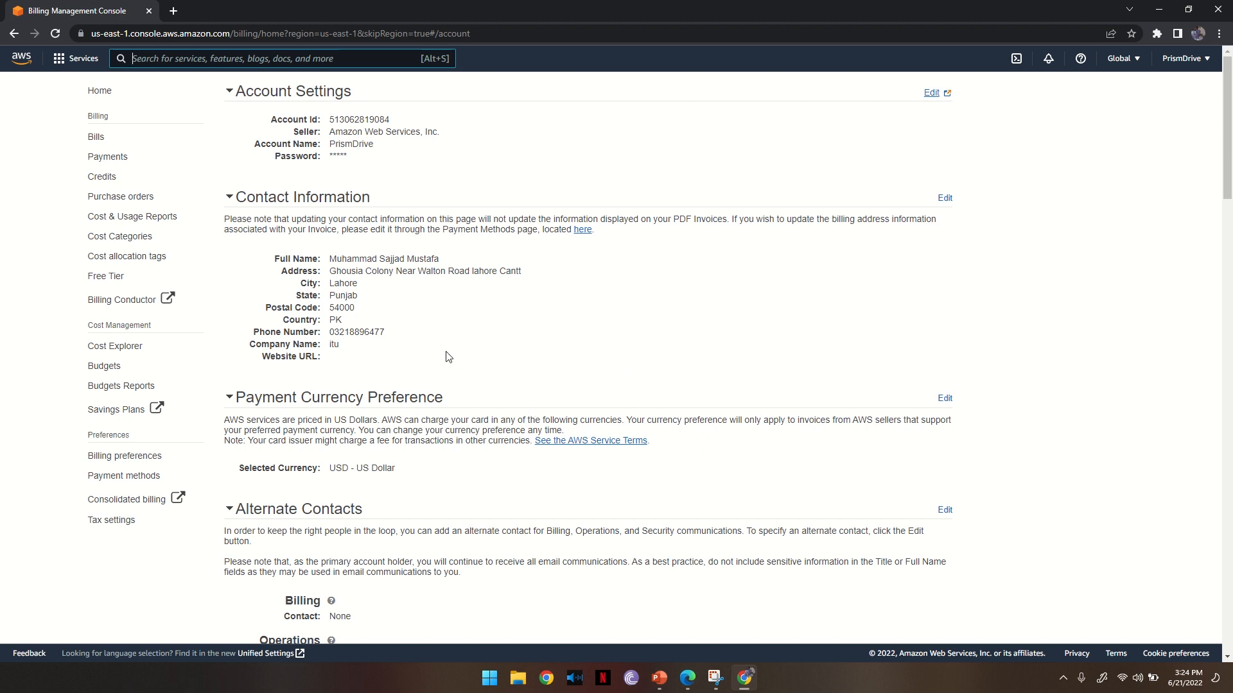
pyautogui.click(100, 141)
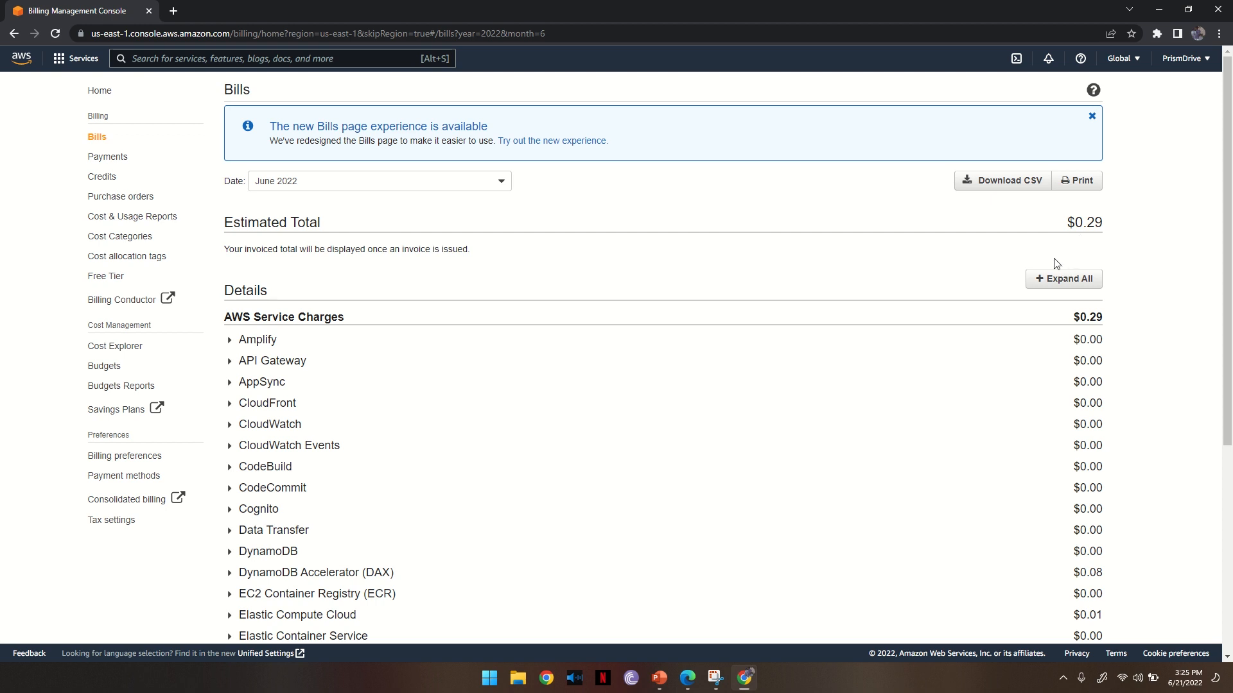
# Step: View the bill for May 2022 and return to the June 2022 bill
pyautogui.click(466, 179)
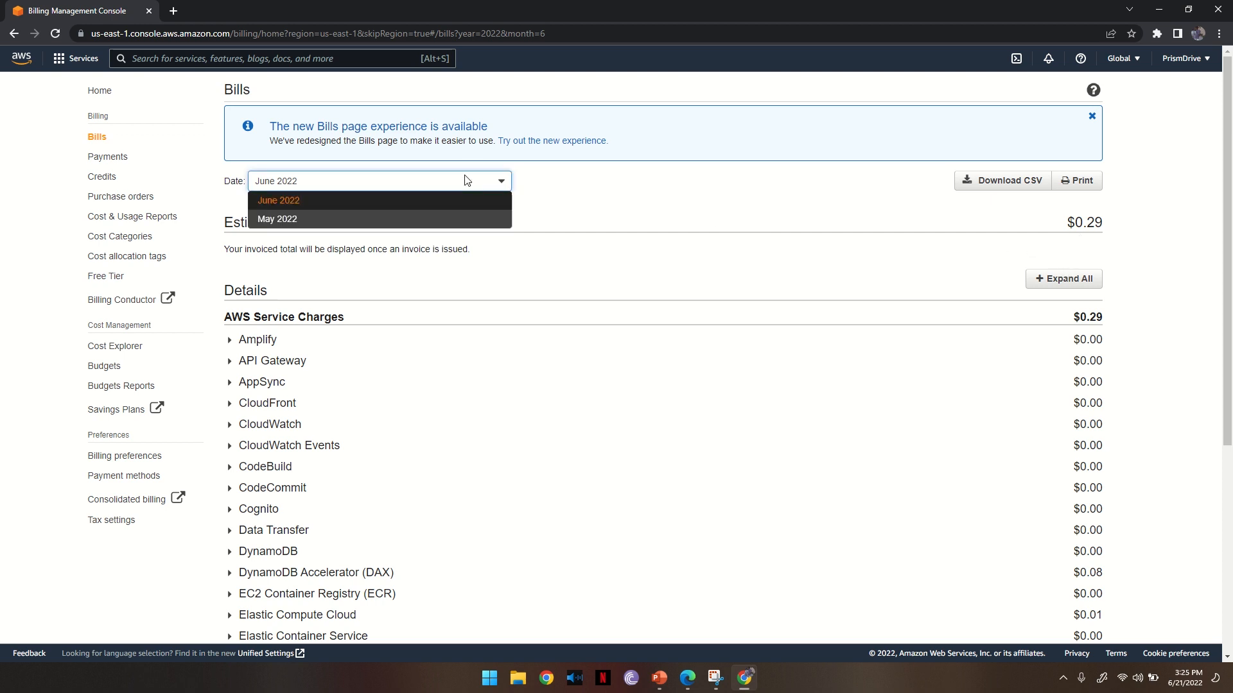
pyautogui.click(406, 224)
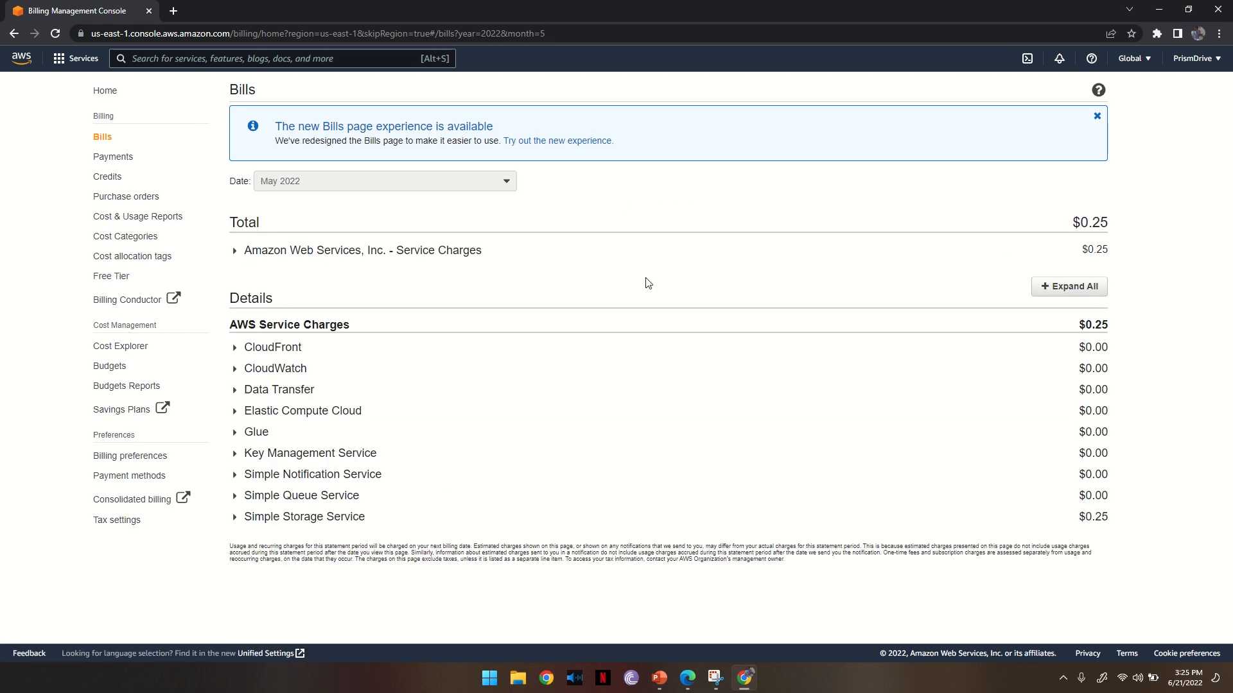
pyautogui.click(273, 183)
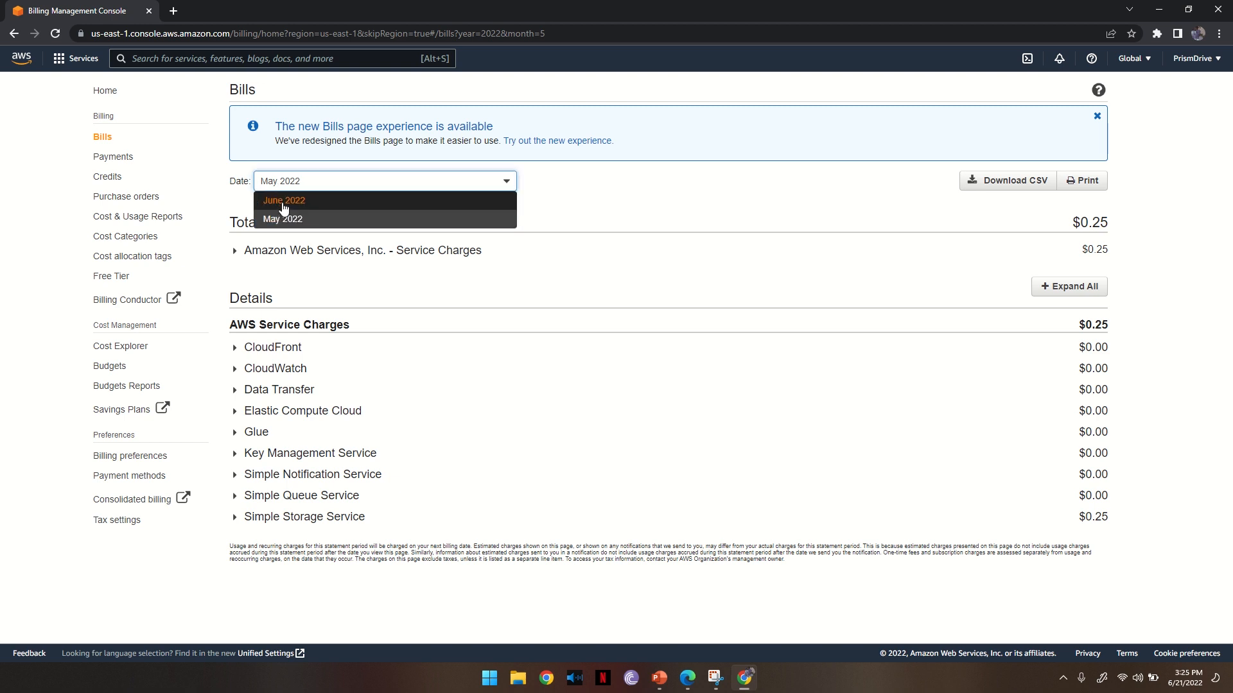
pyautogui.click(283, 202)
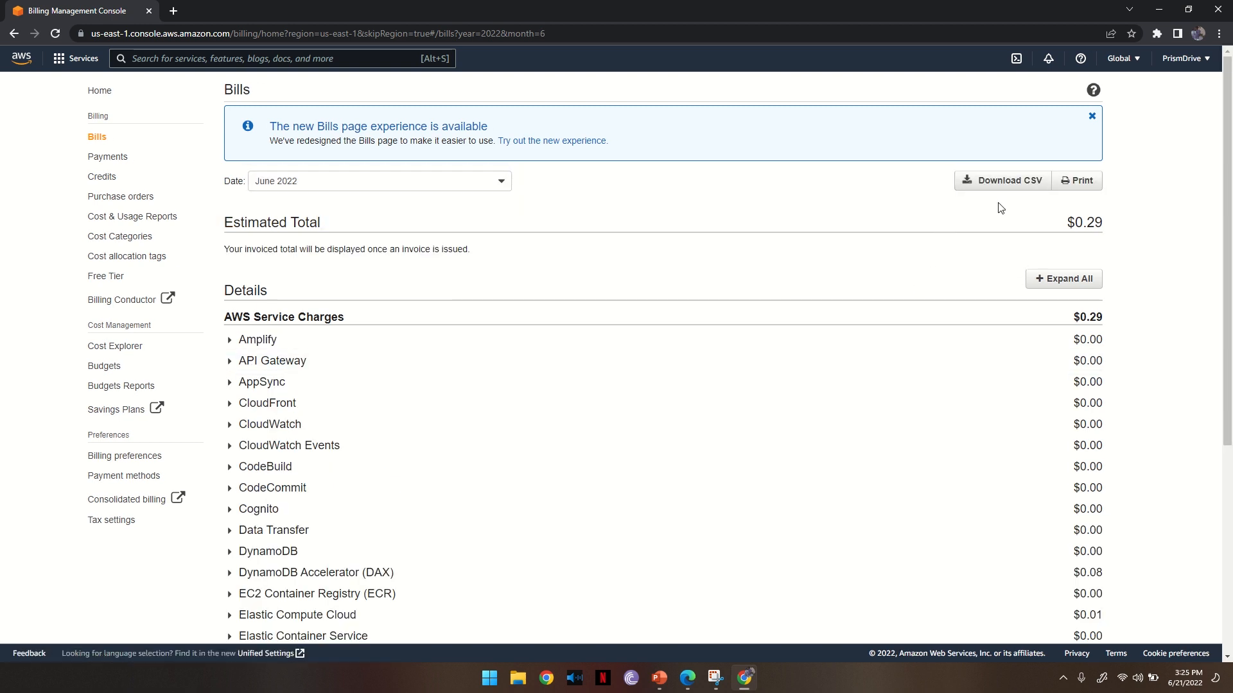
# Step: Expand and collapse the Amplify charges and look through the AWS service charges for June 2022
pyautogui.scroll(-2, 449, 365)
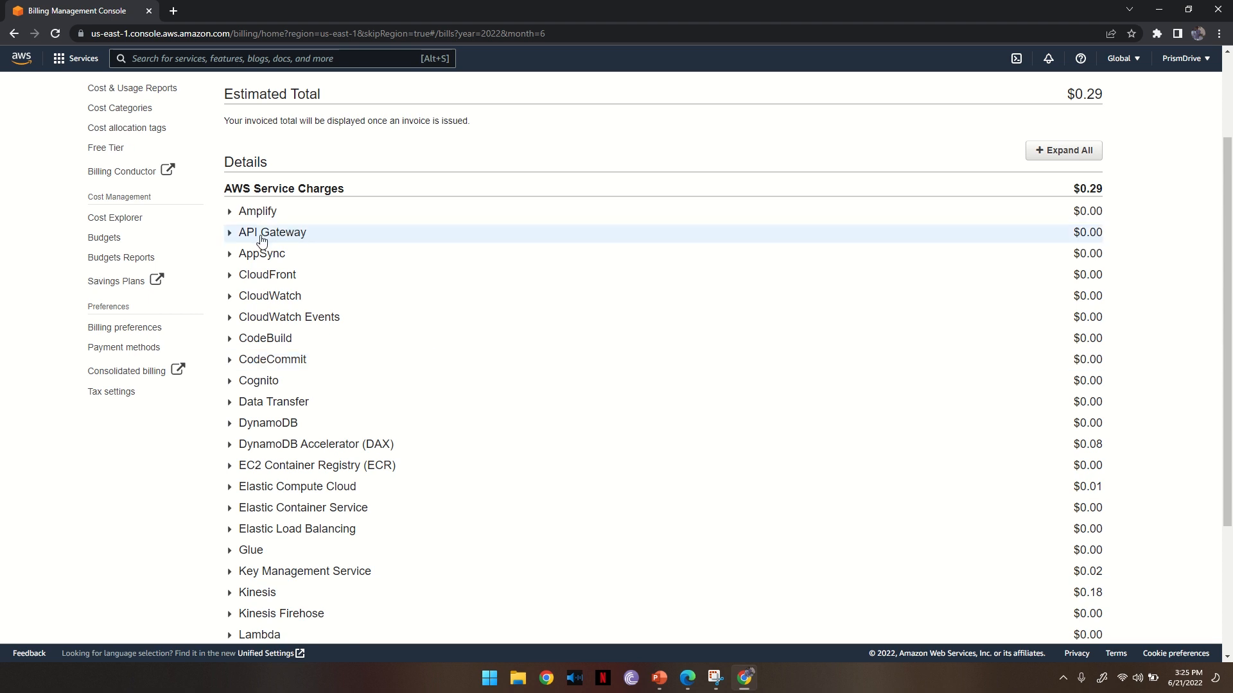
pyautogui.click(230, 213)
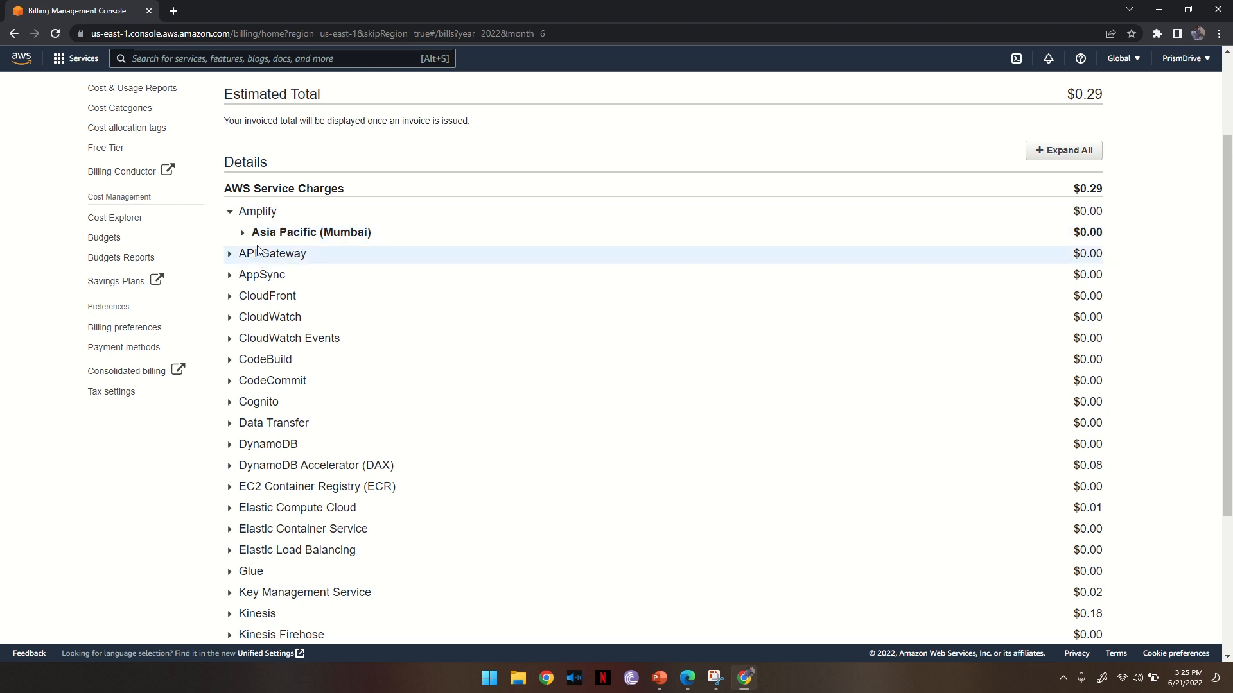
pyautogui.click(230, 212)
pyautogui.scroll(-3, 1054, 471)
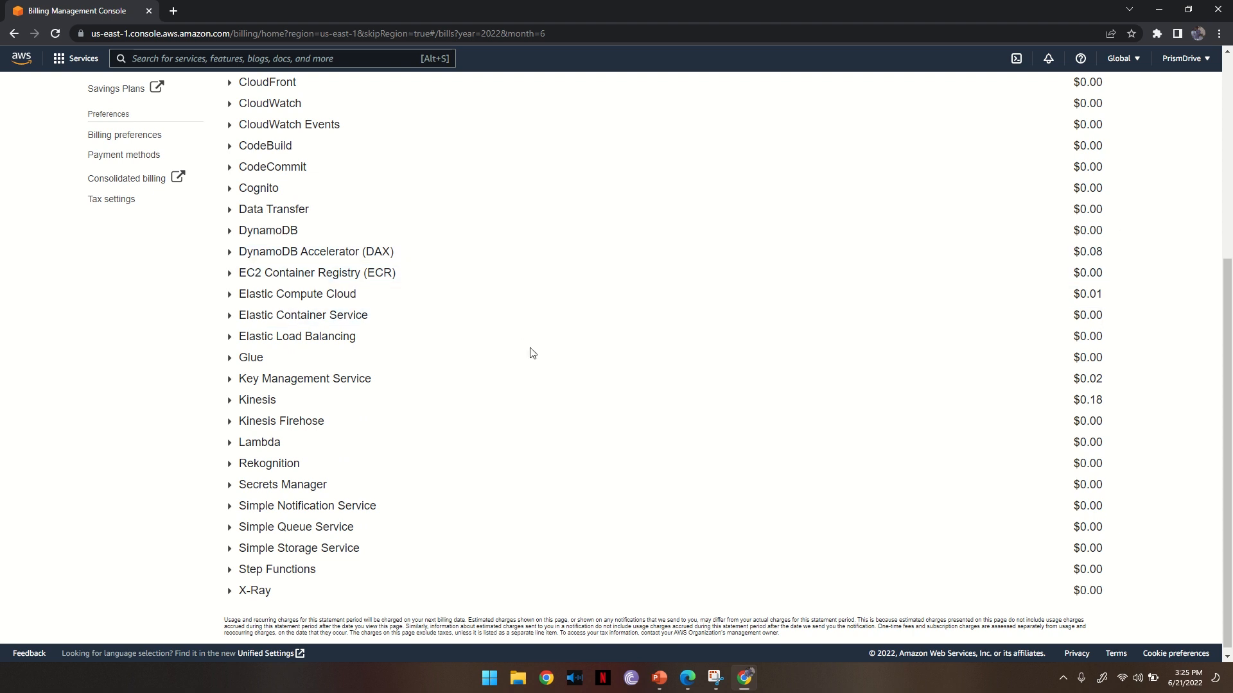
pyautogui.scroll(5, 531, 351)
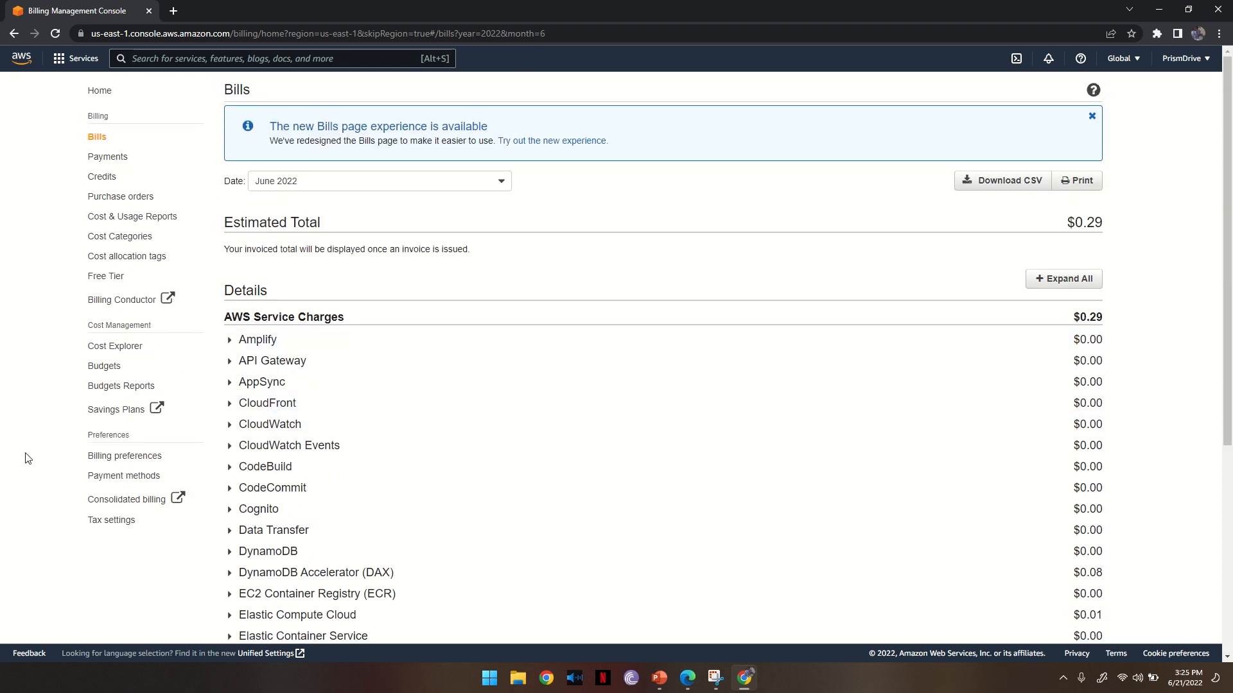
# Step: Open the Budgets page and start a new budget of the recommended Cost budget type
pyautogui.click(98, 367)
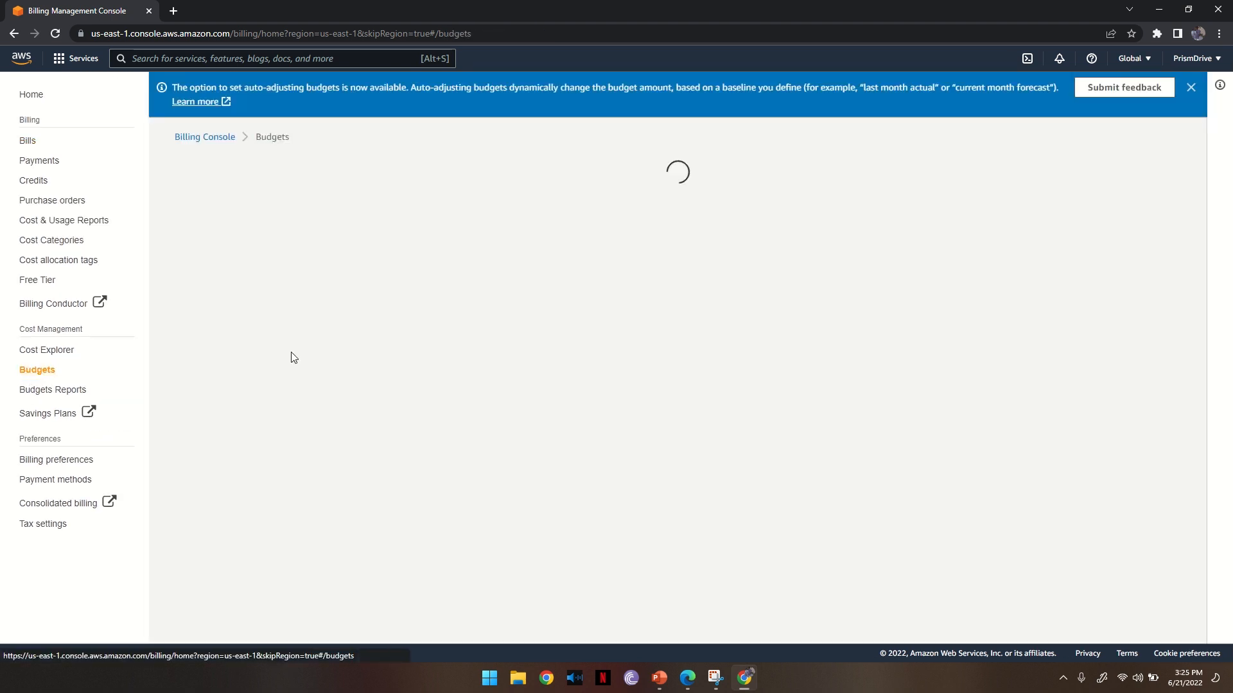
pyautogui.scroll(-4, 427, 311)
pyautogui.scroll(2, 502, 334)
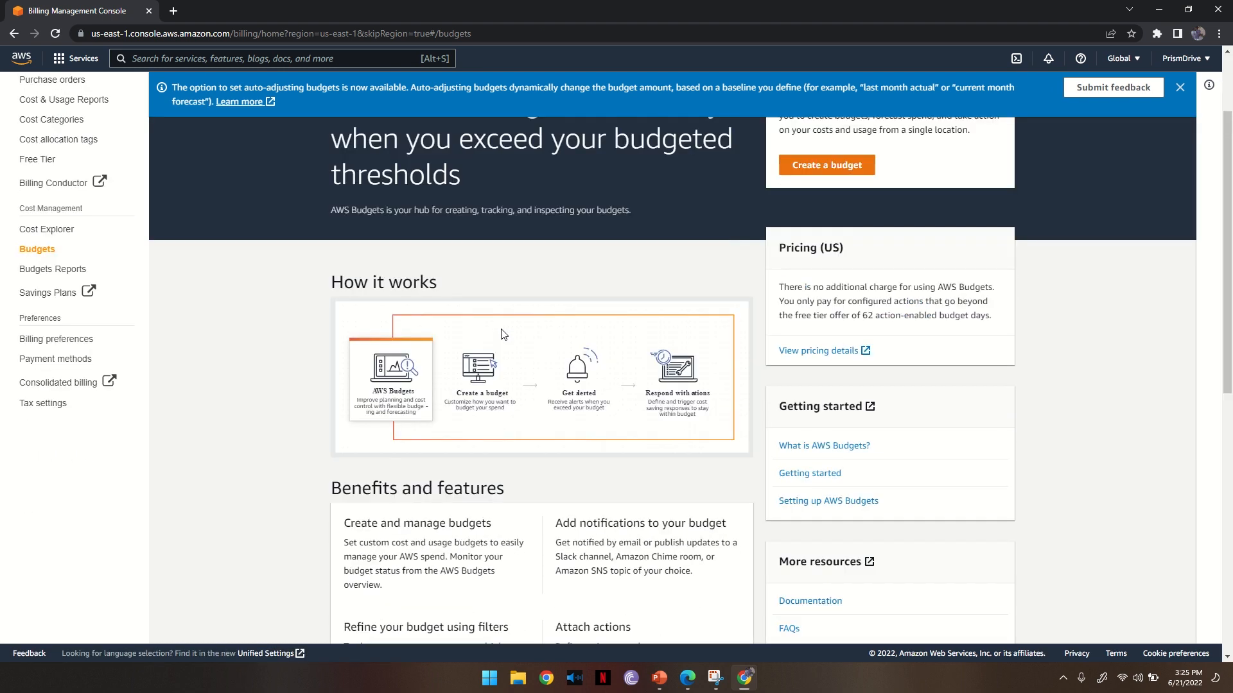
pyautogui.scroll(2, 503, 334)
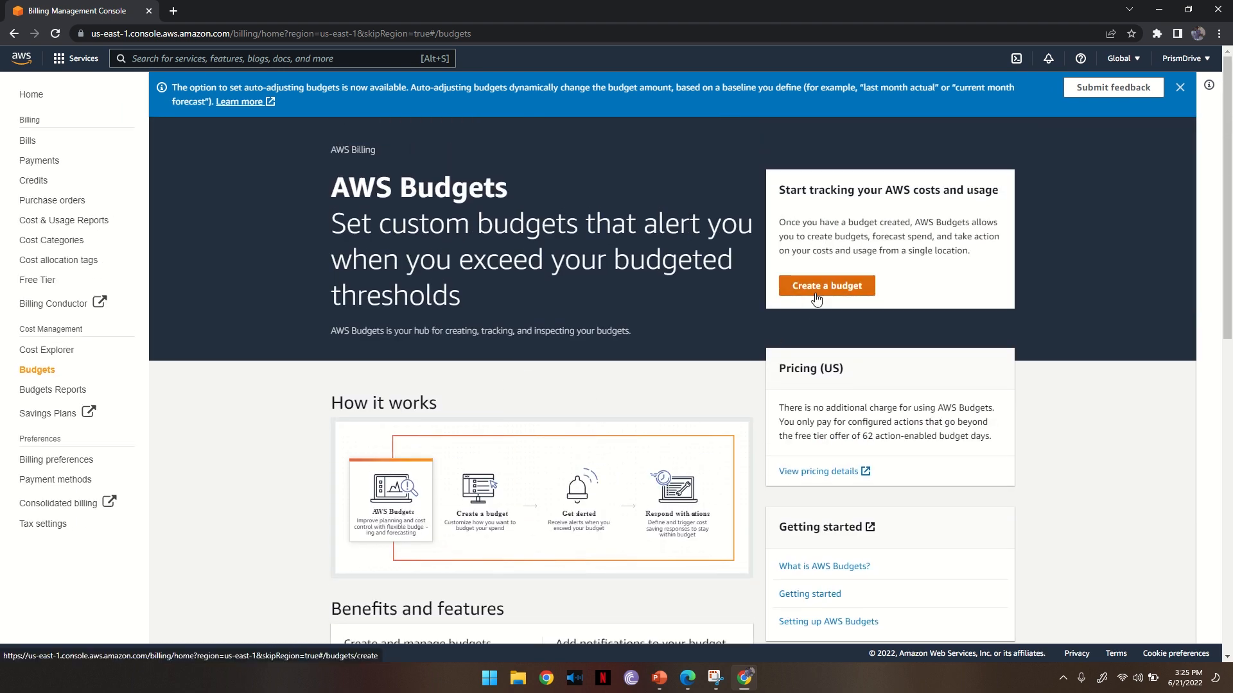
pyautogui.click(816, 297)
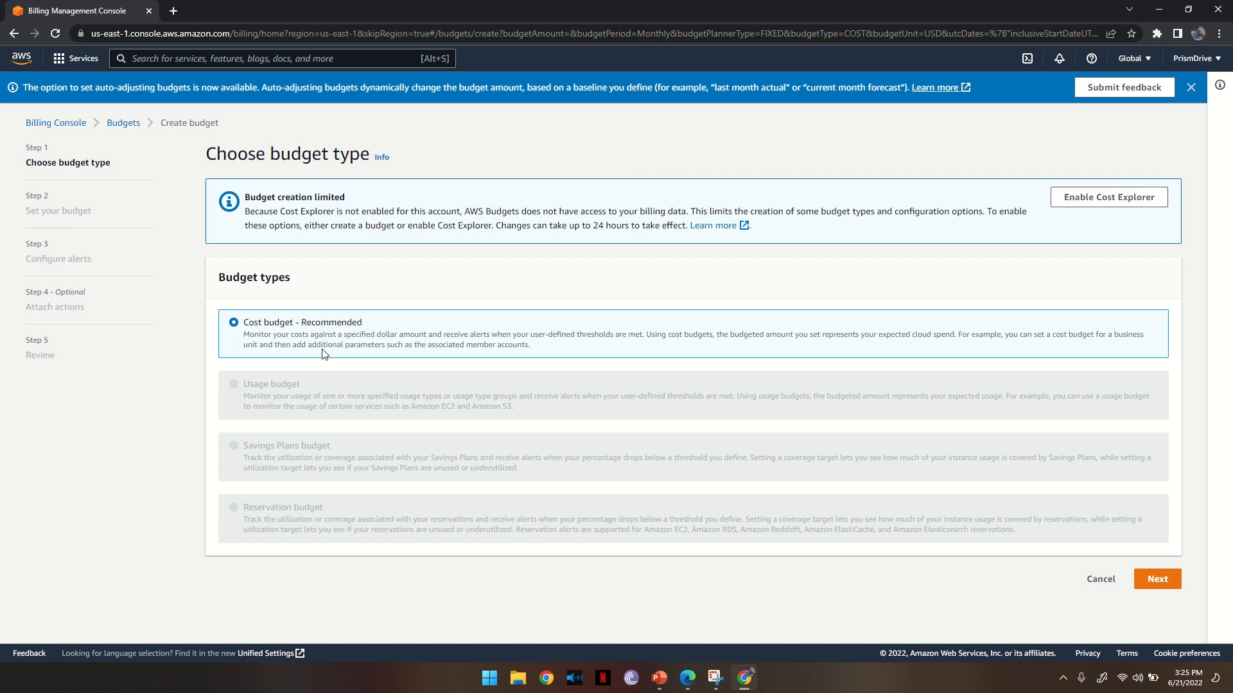
pyautogui.click(1158, 579)
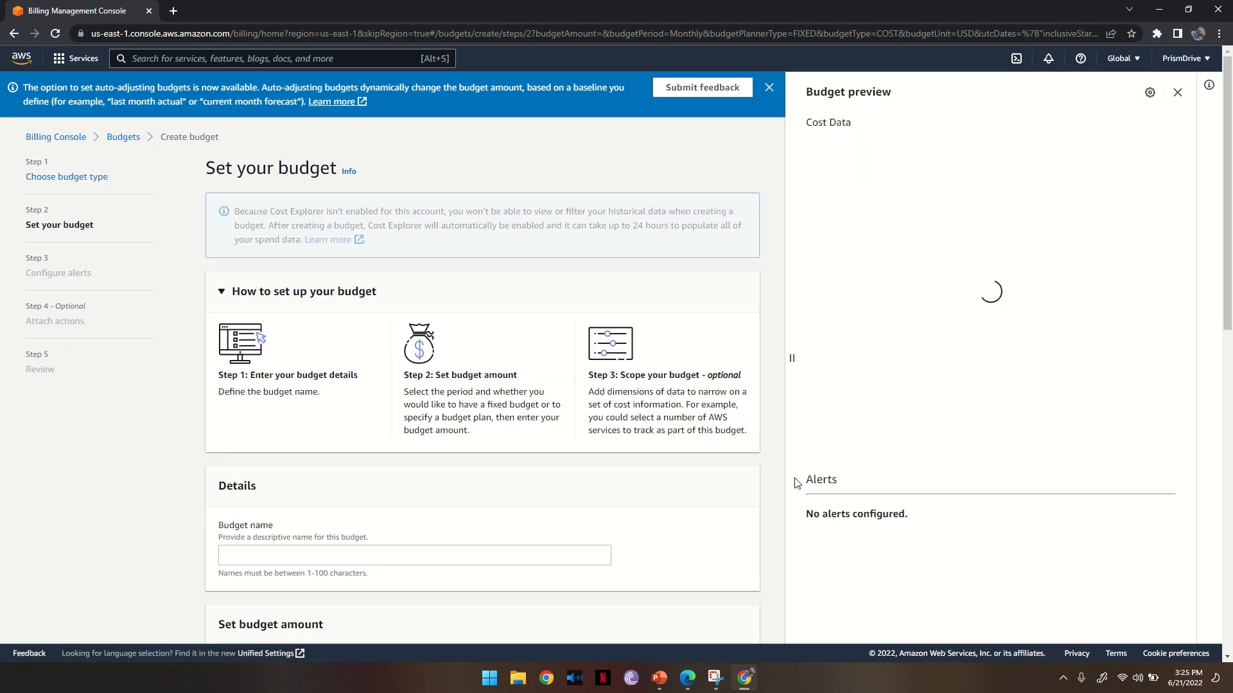
# Step: Name the new cost budget "training"
pyautogui.scroll(-1, 639, 504)
pyautogui.click(393, 495)
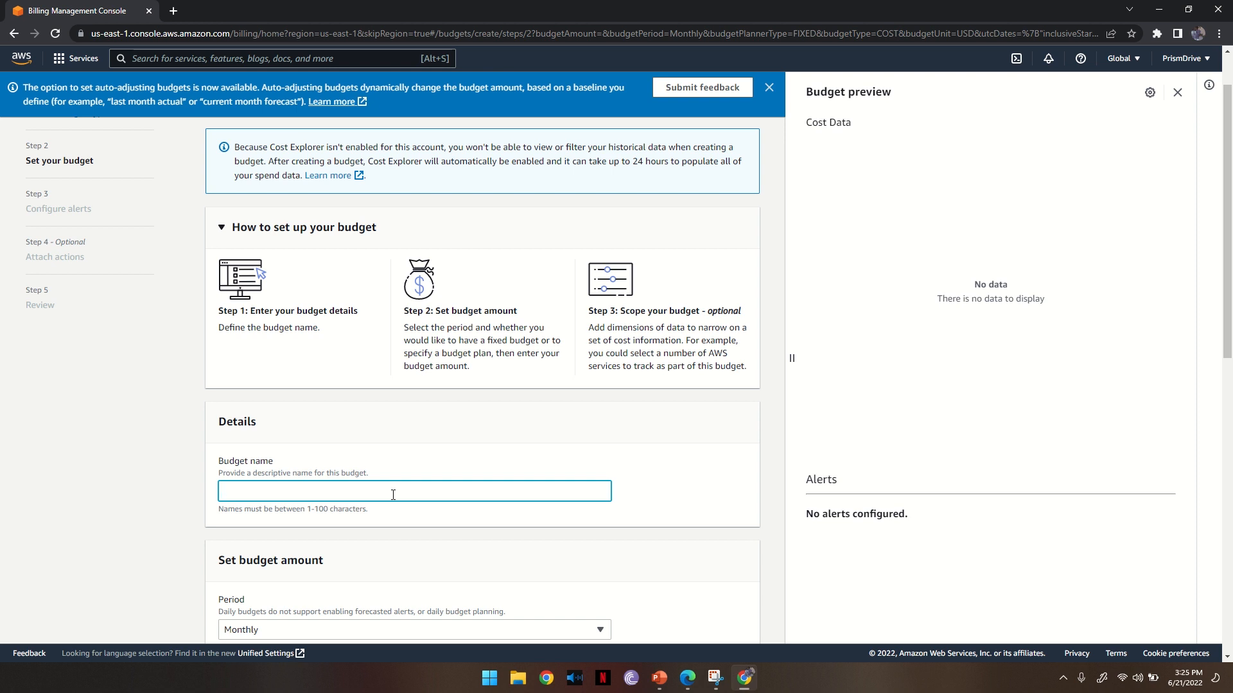
pyautogui.scroll(-4, 393, 494)
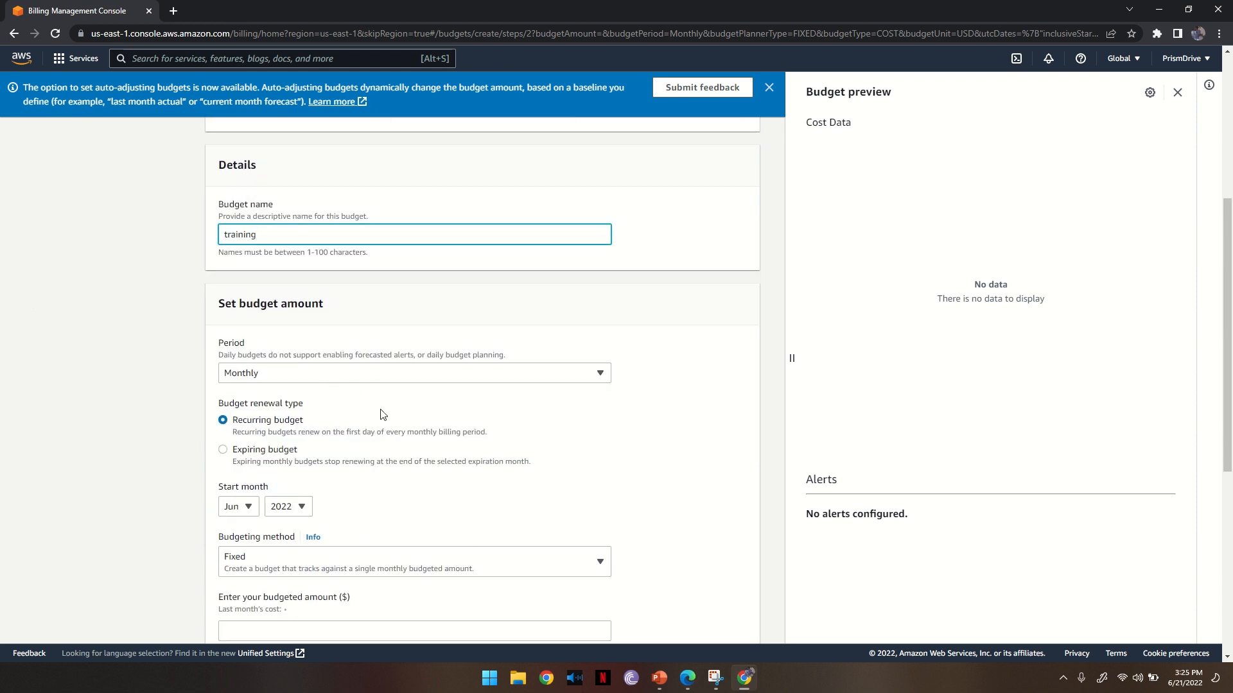
# Step: Keep the Fixed budgeting method for the monthly budget and set the budgeted amount to 5.00 dollars
pyautogui.scroll(-1, 384, 418)
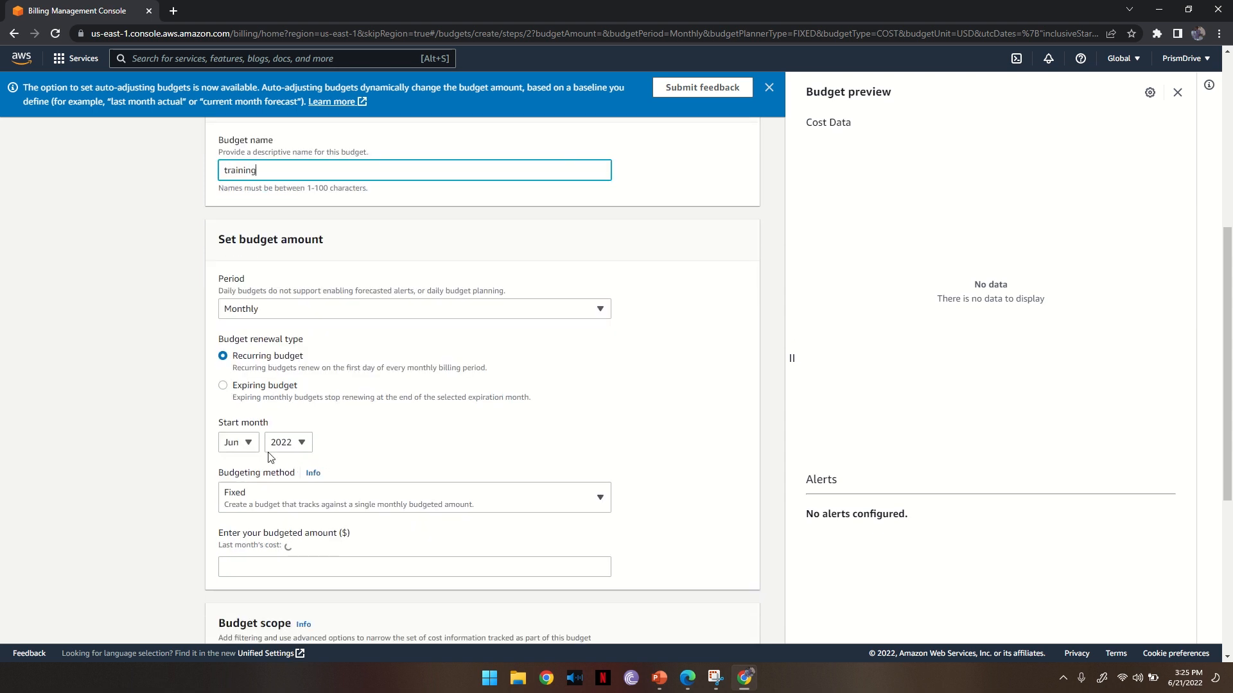
pyautogui.scroll(-2, 257, 465)
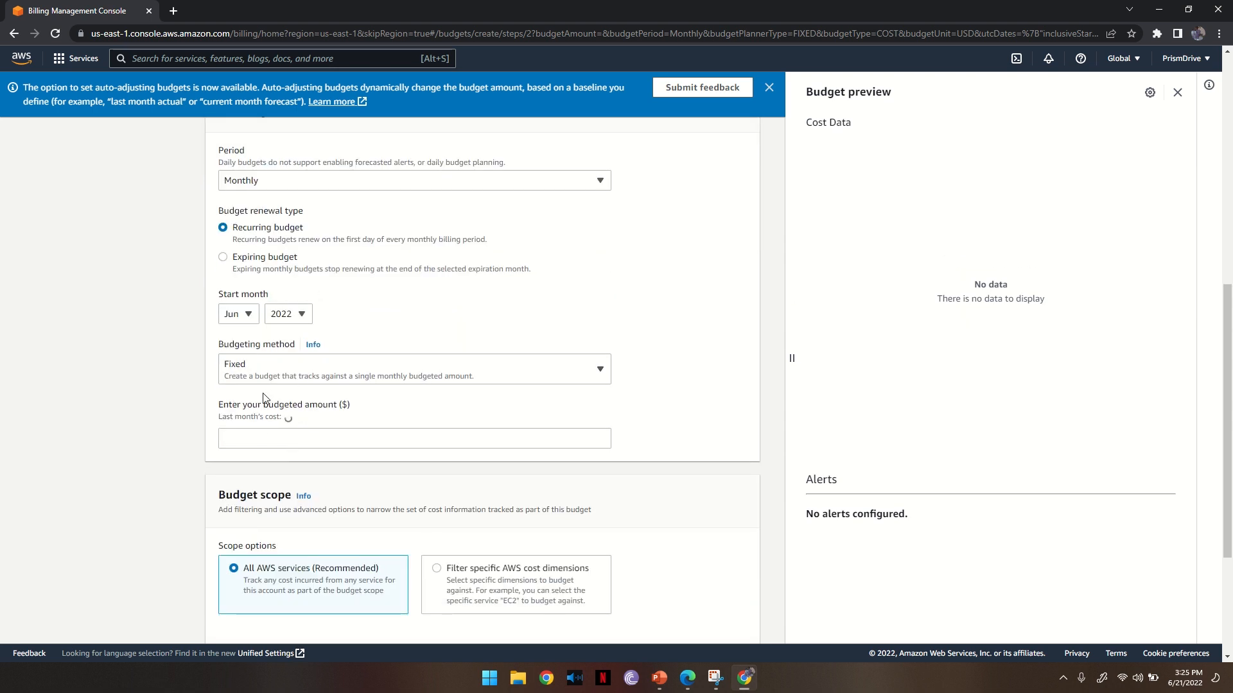
pyautogui.click(280, 364)
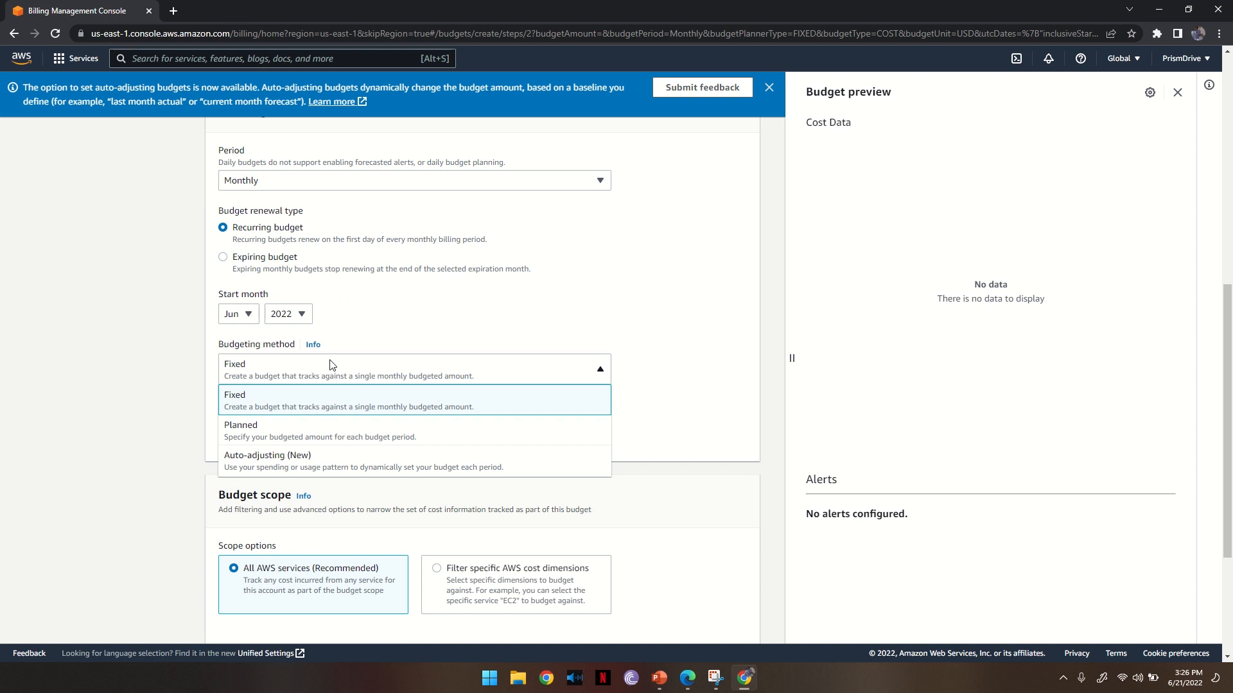
pyautogui.click(454, 404)
pyautogui.click(417, 439)
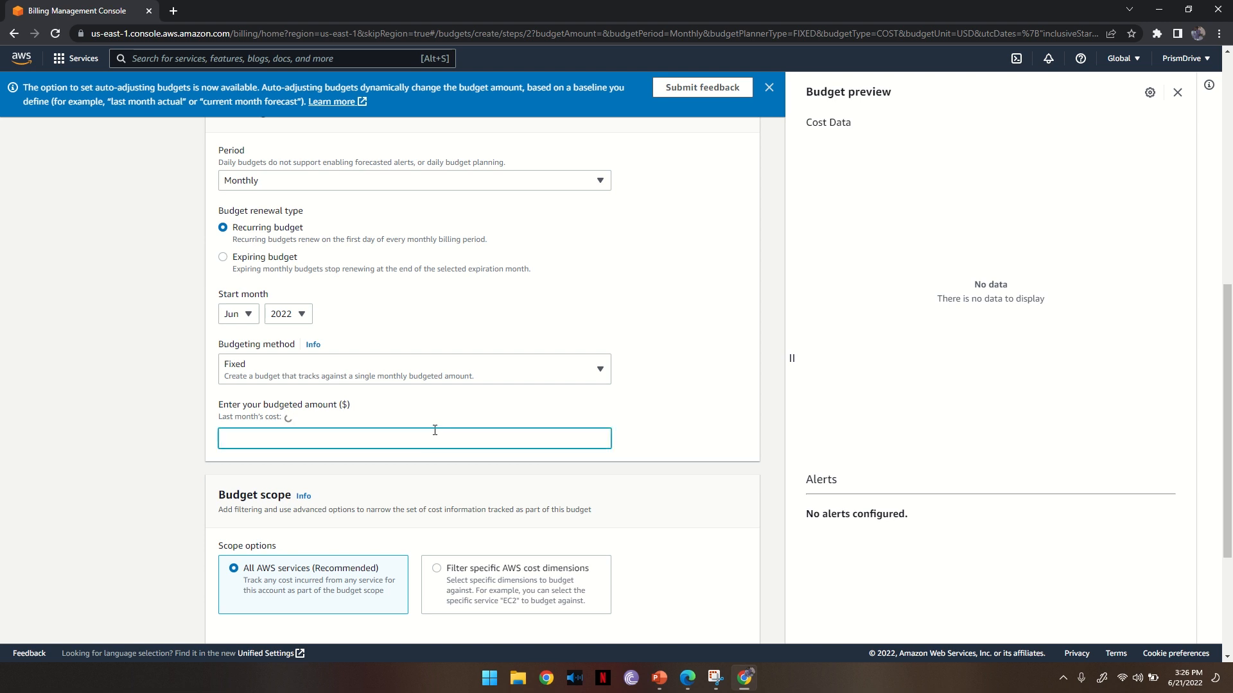
pyautogui.write('5.00')
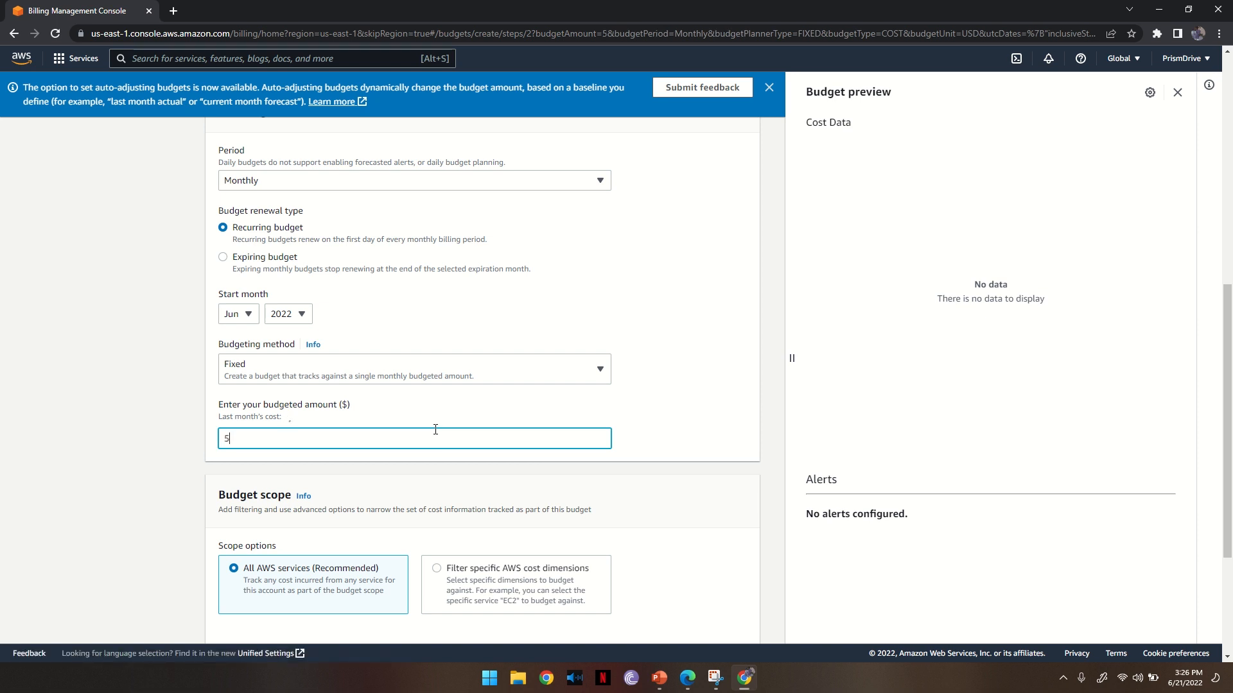
pyautogui.click(574, 402)
# Step: Keep the default scope of all AWS services and continue to the review without adding alert thresholds or actions
pyautogui.scroll(-1, 544, 408)
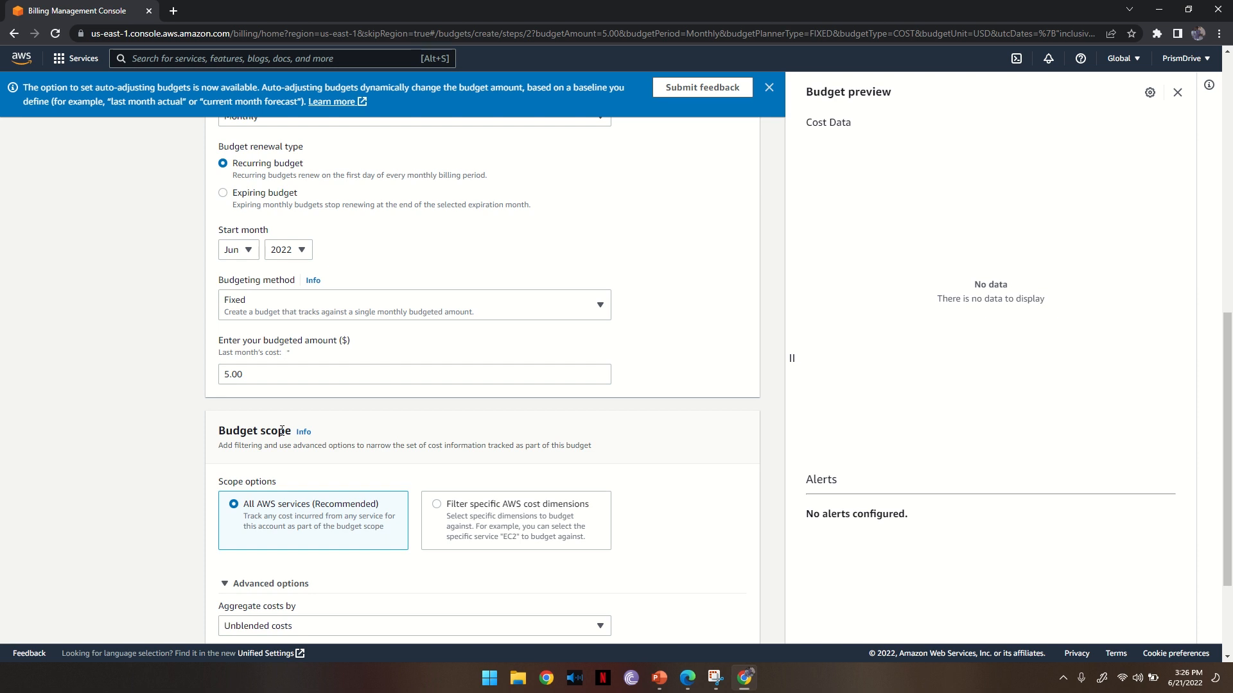
pyautogui.scroll(-1, 283, 427)
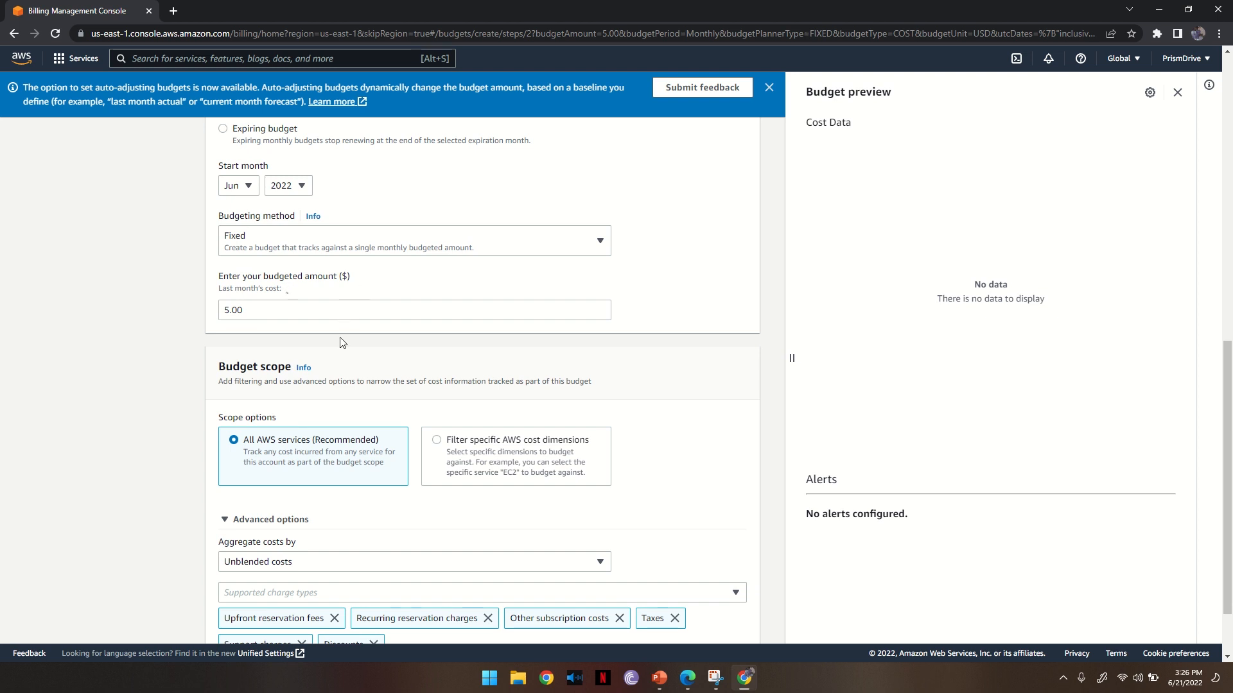
pyautogui.scroll(-2, 499, 308)
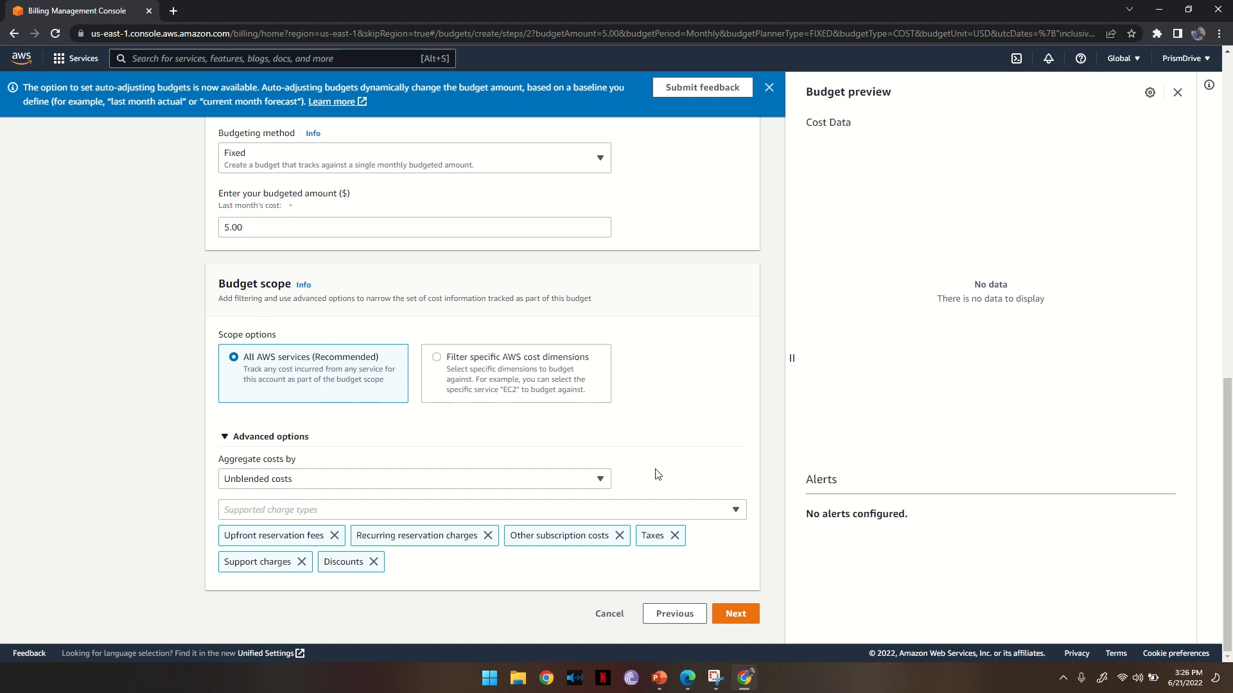
pyautogui.click(735, 614)
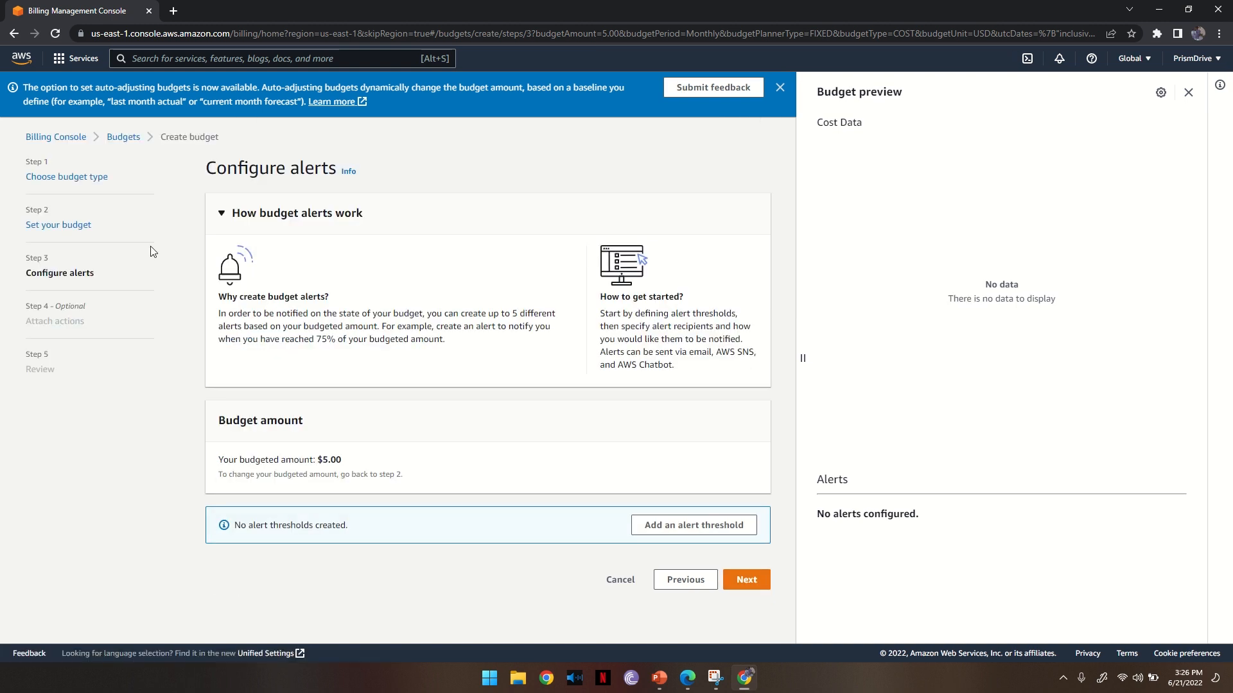
pyautogui.click(750, 581)
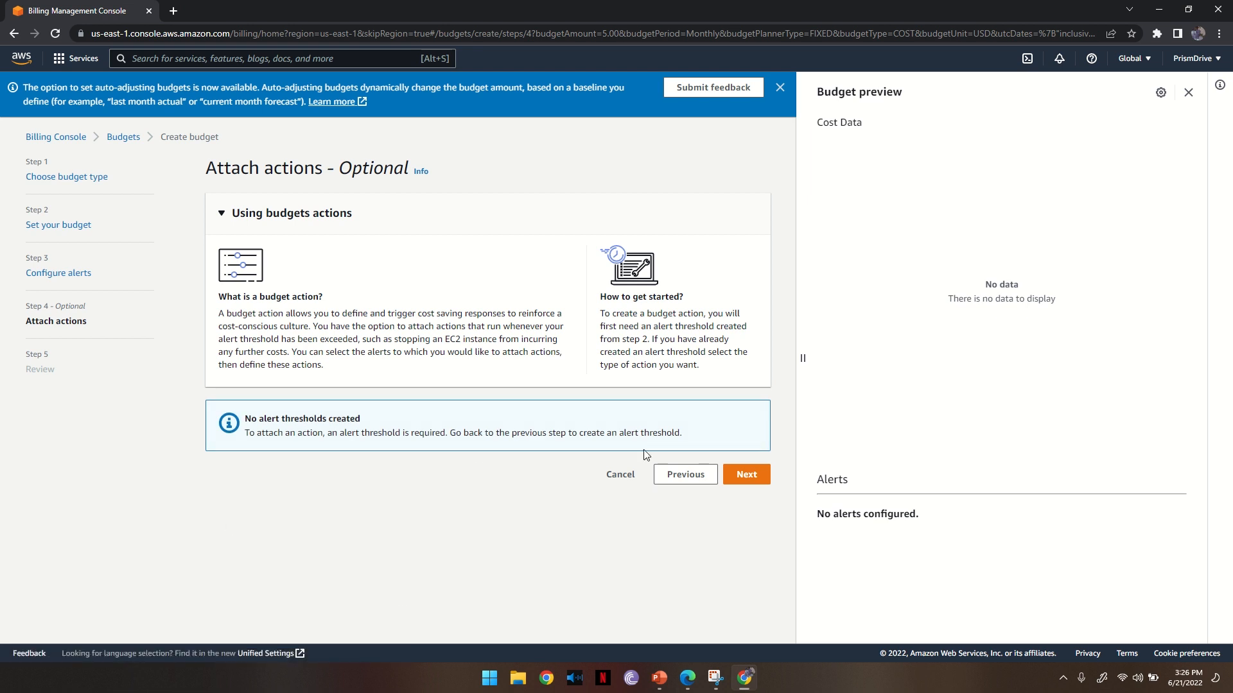
pyautogui.click(750, 475)
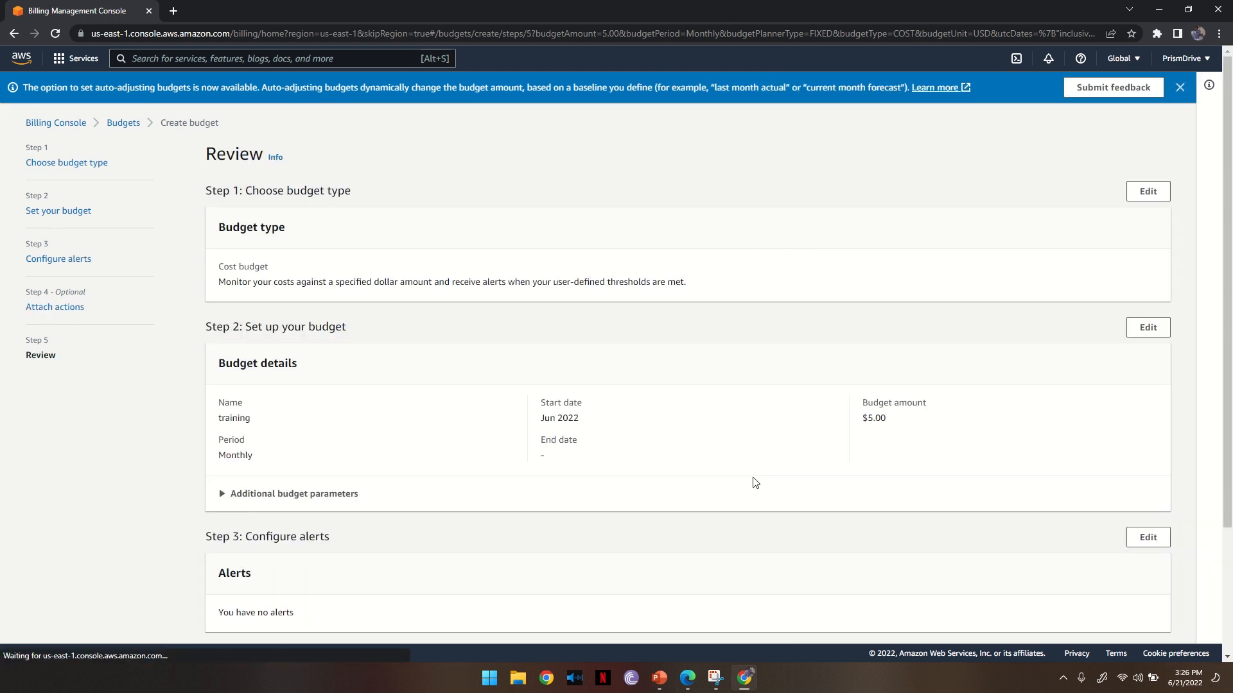
# Step: Review the budget type, details, alerts and actions, and create the training budget
pyautogui.scroll(-3, 861, 270)
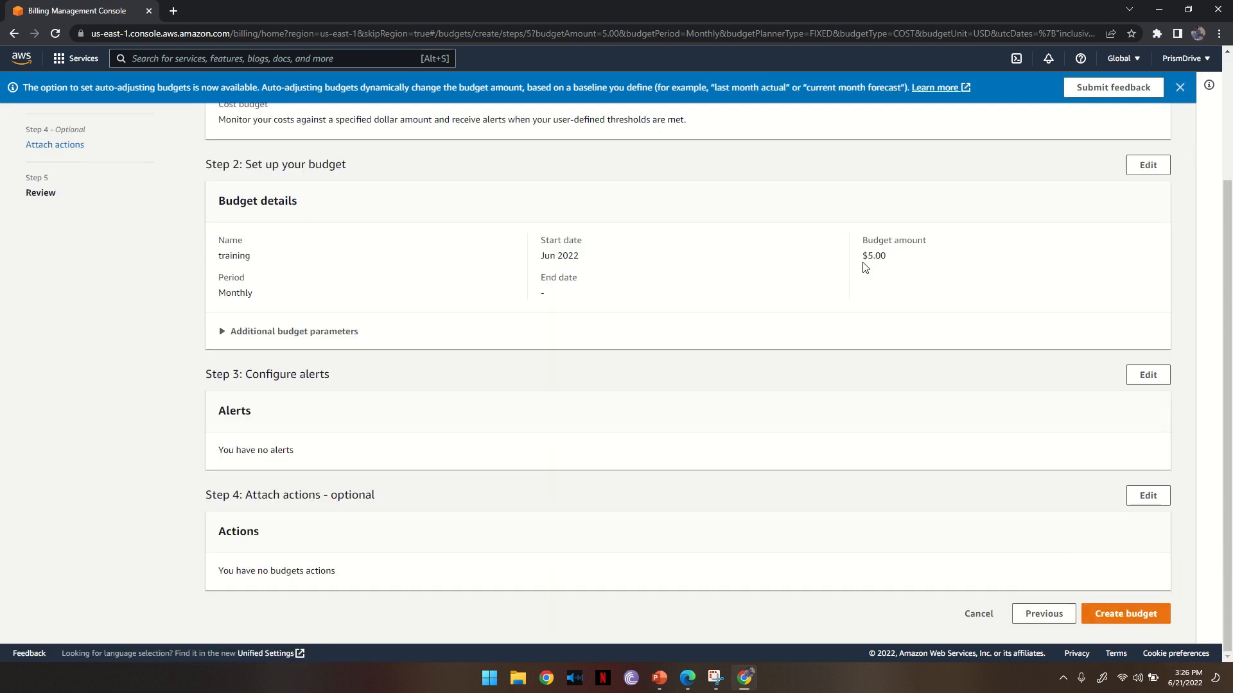
pyautogui.scroll(2, 858, 276)
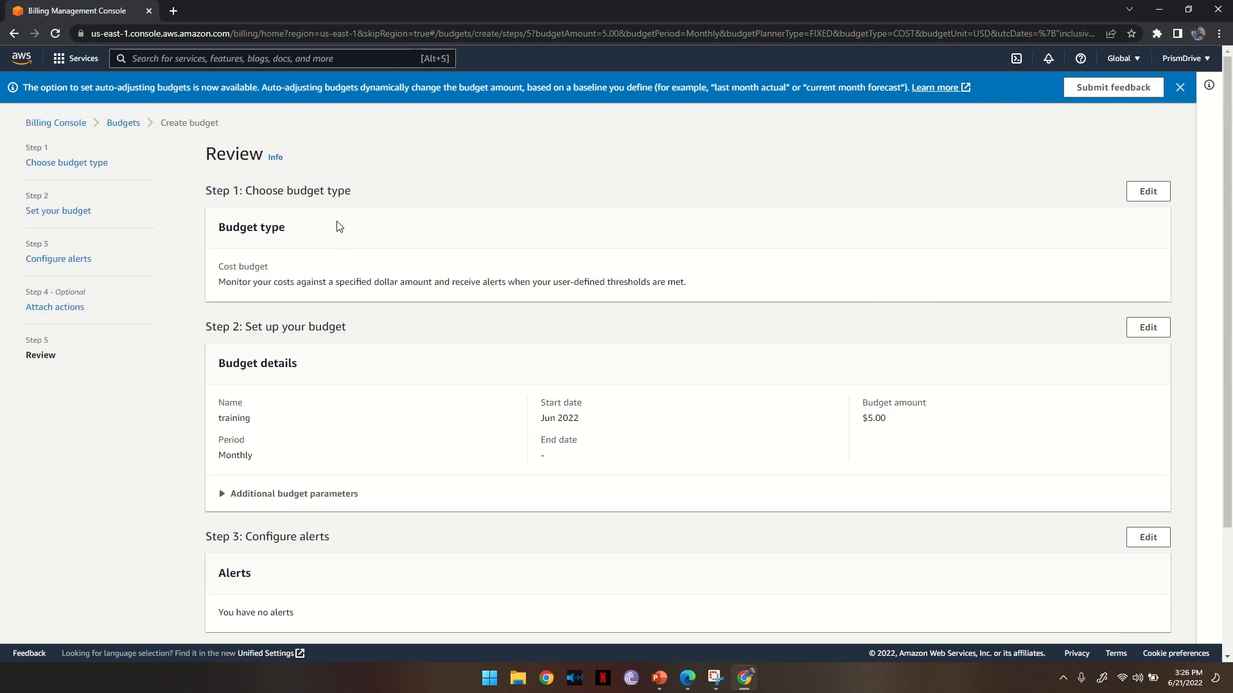
pyautogui.scroll(-1, 337, 223)
pyautogui.scroll(-2, 327, 222)
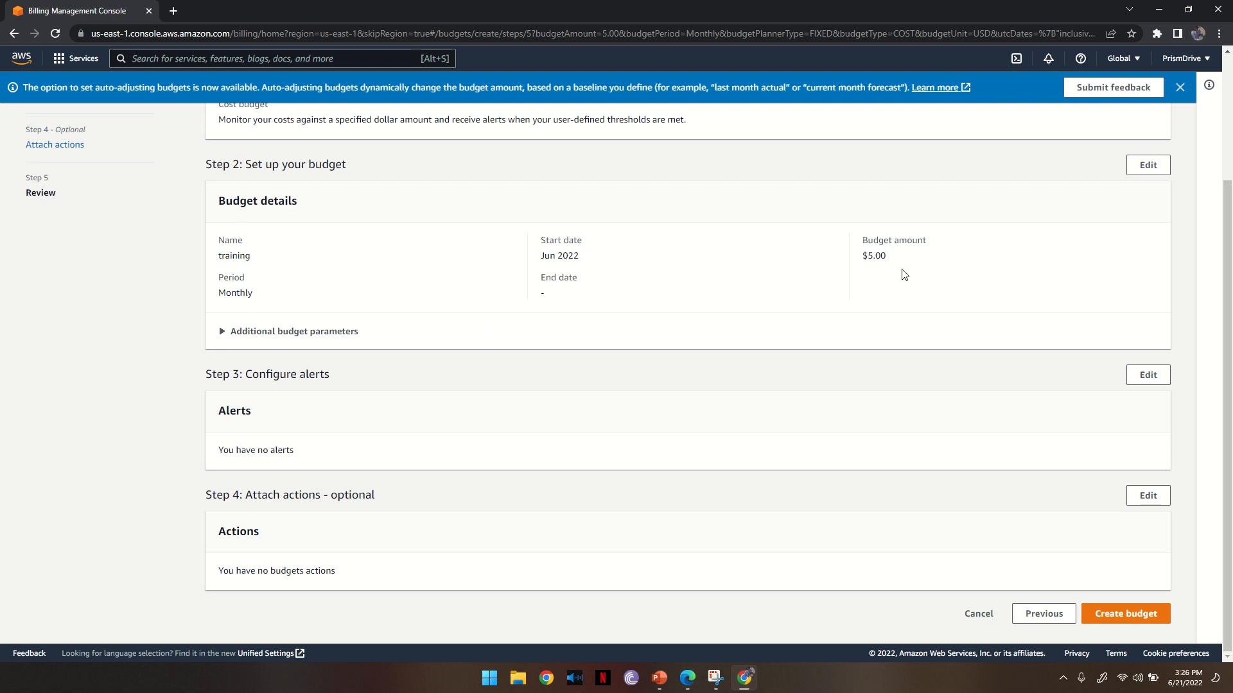
pyautogui.click(1125, 613)
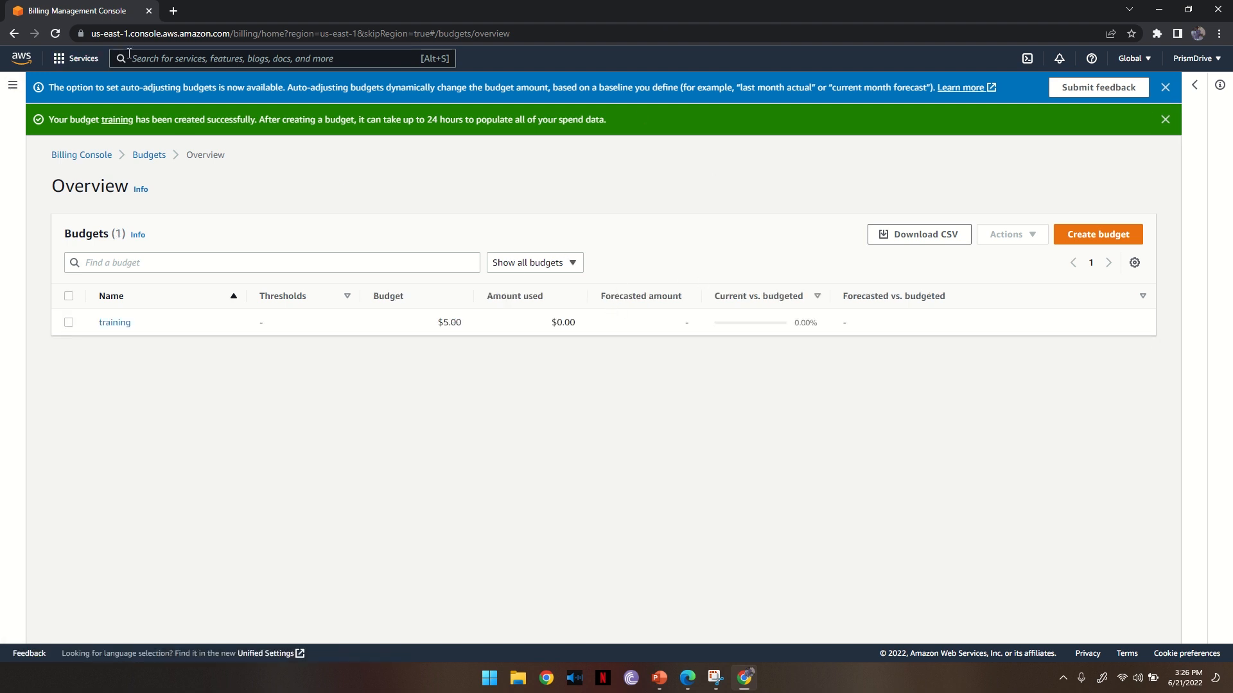
# Step: Search the services for "ec2", open the EC2 dashboard and start launching a new instance
pyautogui.click(149, 54)
pyautogui.write('ec2')
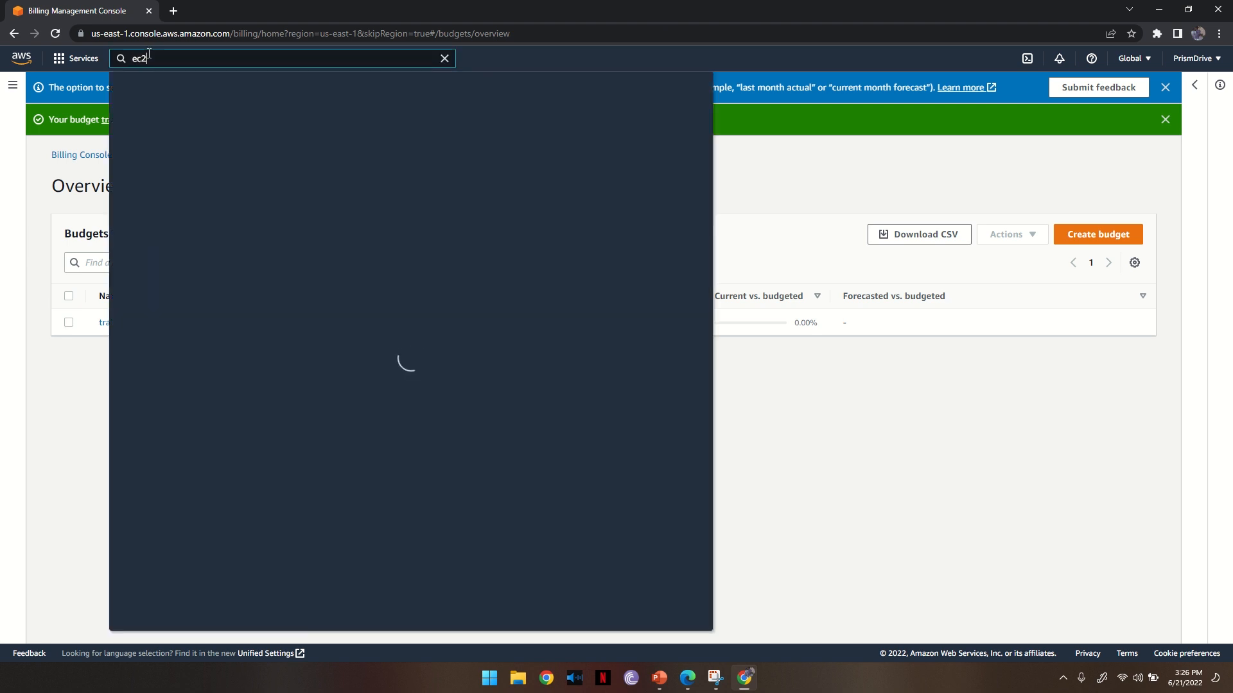
pyautogui.click(317, 156)
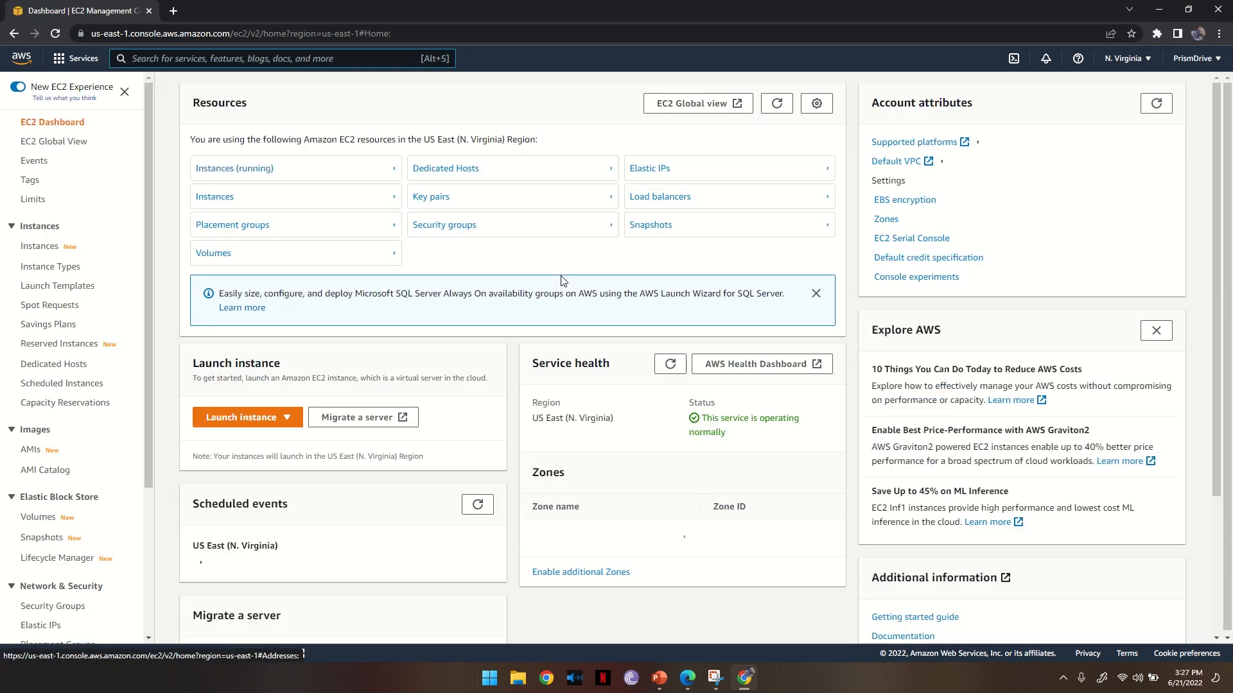
pyautogui.click(235, 421)
pyautogui.click(239, 438)
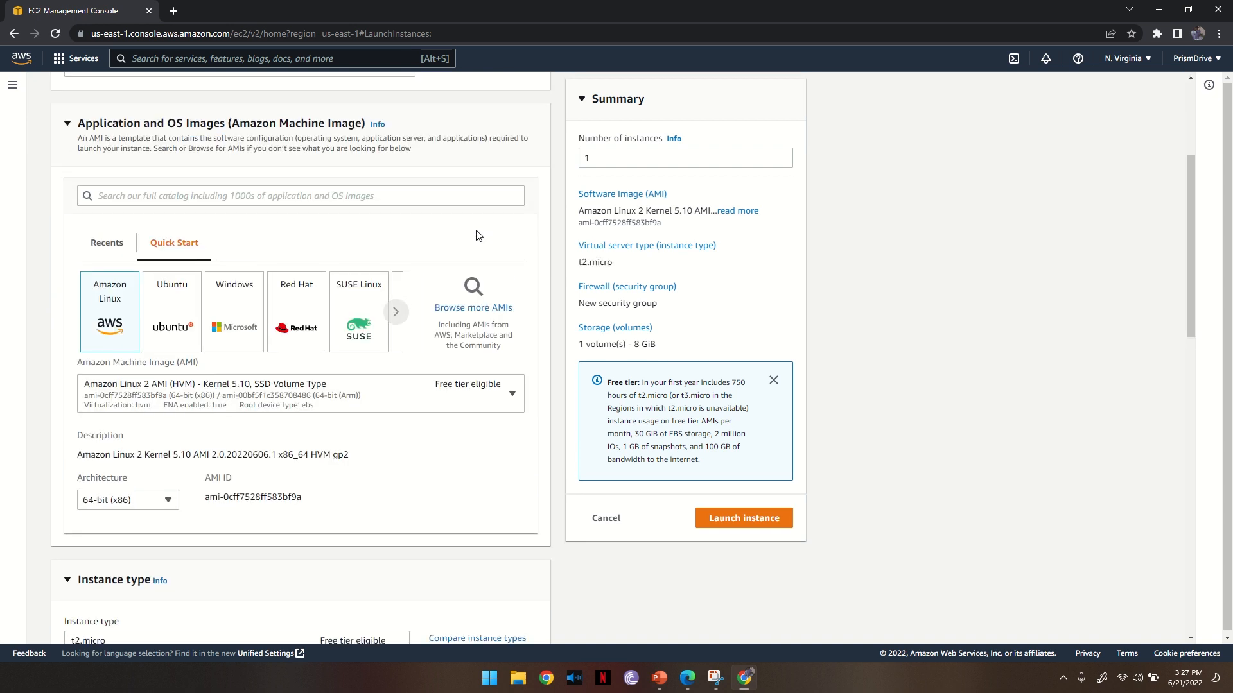
# Step: Name the new instance "My Web Server" and review the default machine image and instance type settings
pyautogui.click(133, 238)
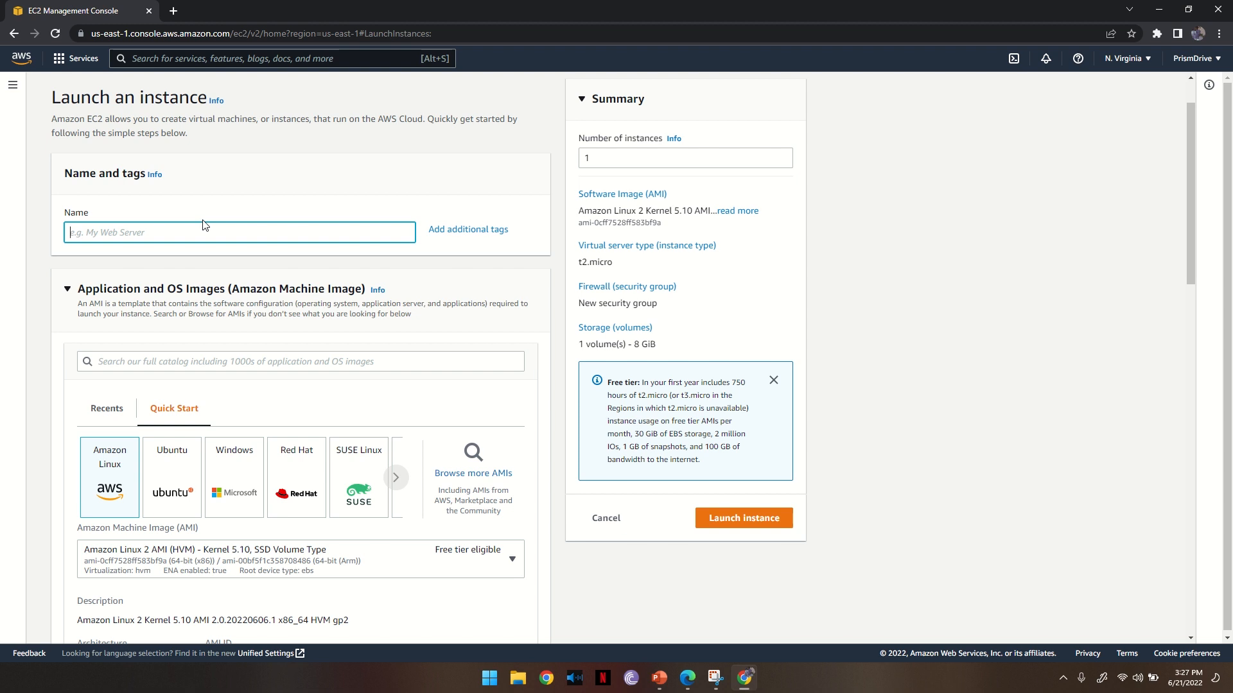
pyautogui.write('My Web Server')
pyautogui.scroll(-1, 220, 192)
pyautogui.scroll(-1, 244, 300)
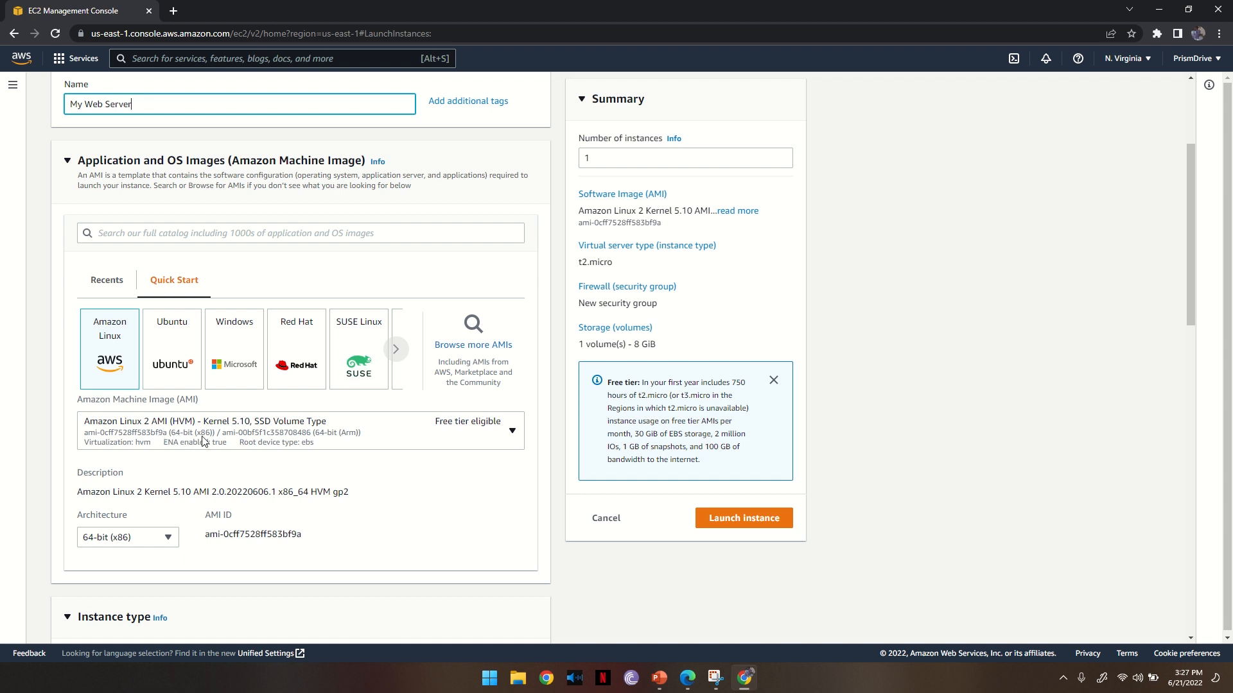
pyautogui.scroll(-1, 217, 443)
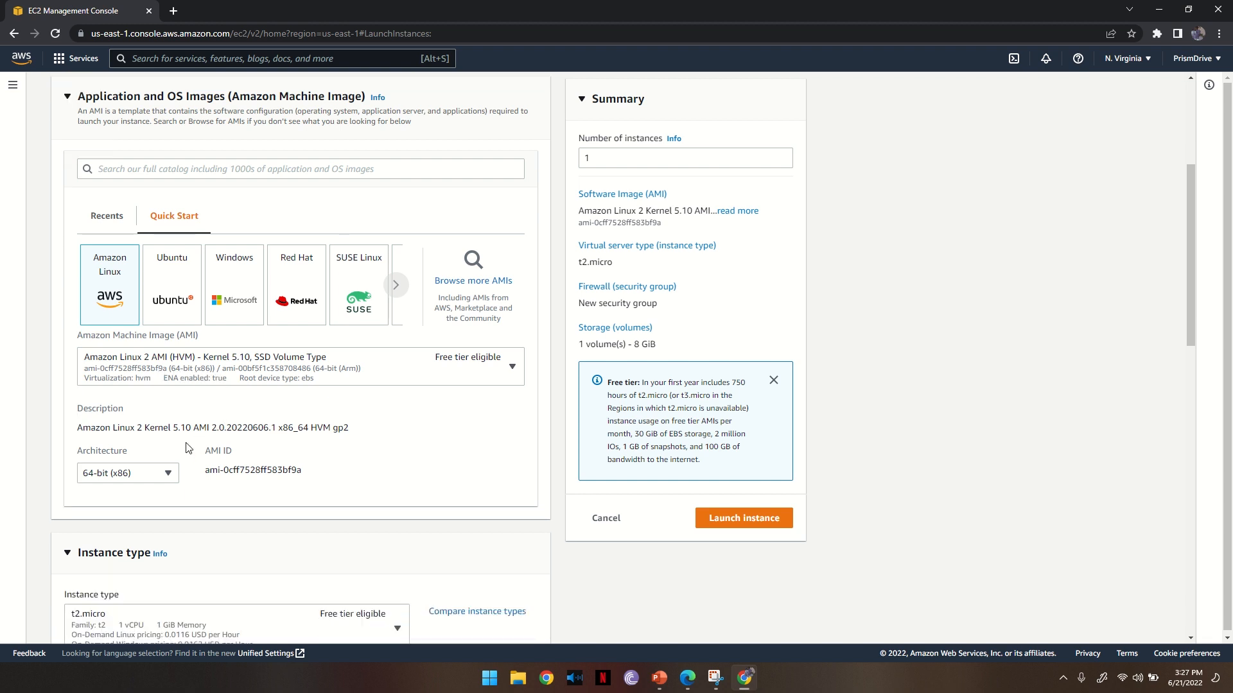
pyautogui.scroll(-1, 193, 443)
pyautogui.scroll(-2, 256, 302)
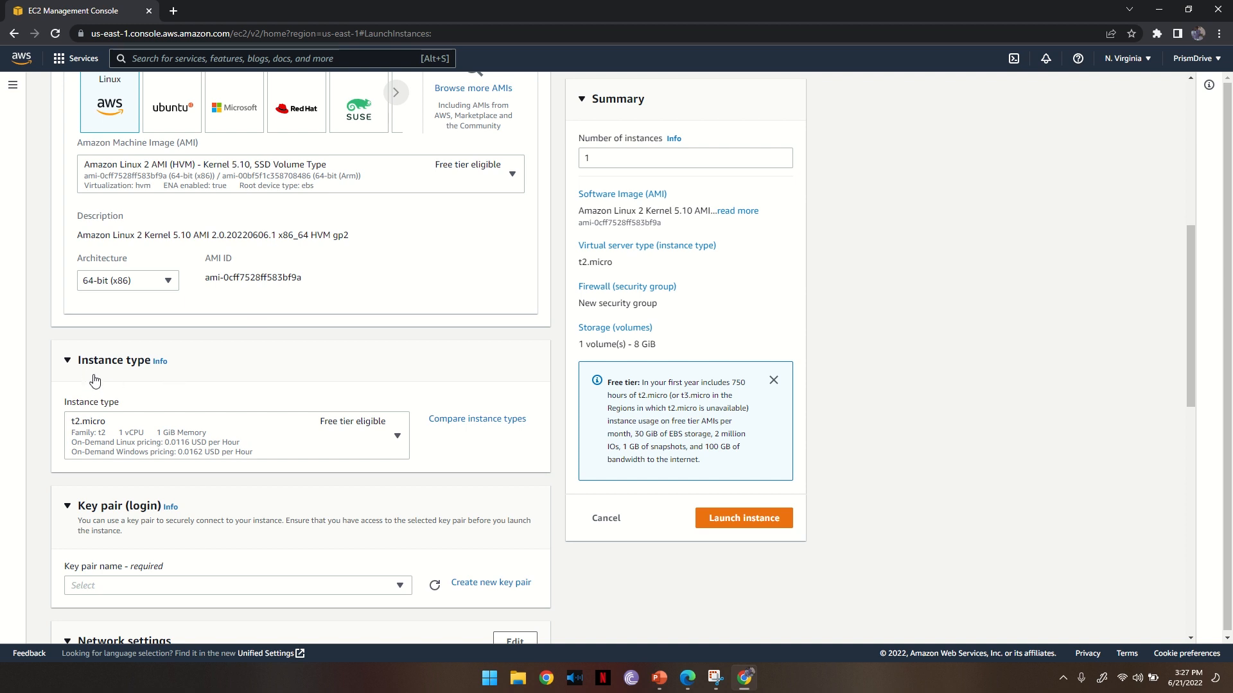
# Step: Open the instance type comparison and examine the vCPUs, memory, network performance and pricing of the listed types
pyautogui.scroll(-1, 282, 372)
pyautogui.scroll(1, 330, 345)
pyautogui.click(462, 418)
pyautogui.click(472, 421)
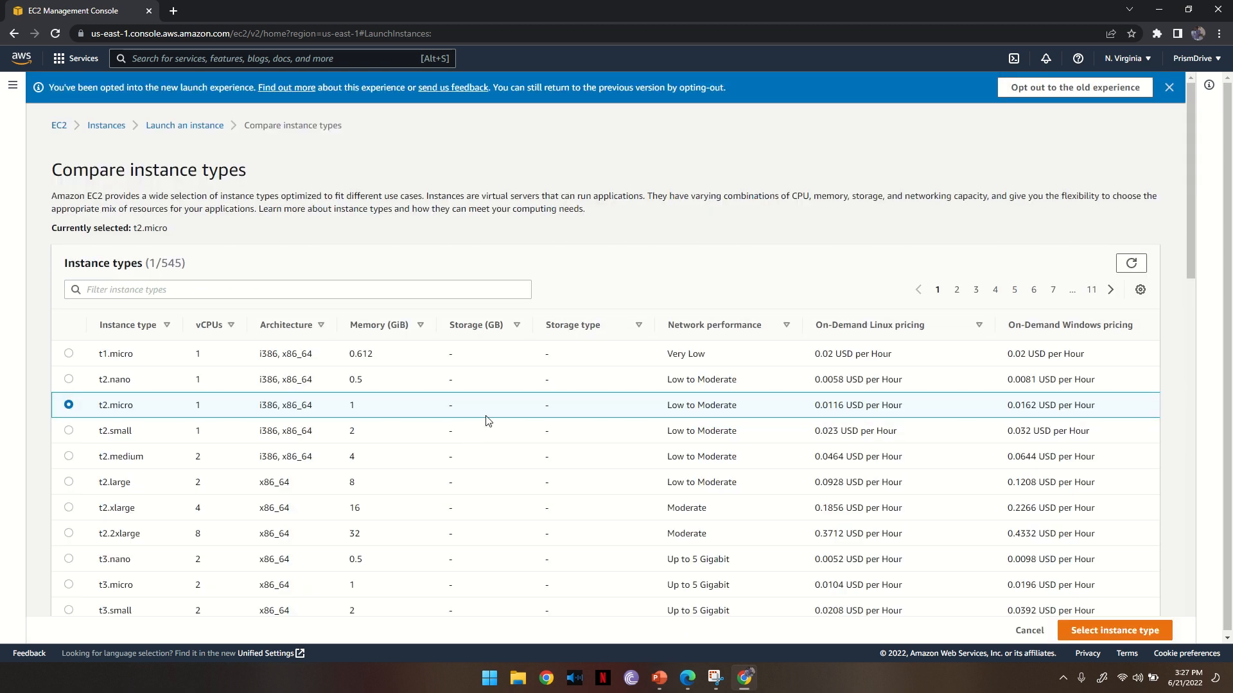
pyautogui.scroll(-1, 507, 387)
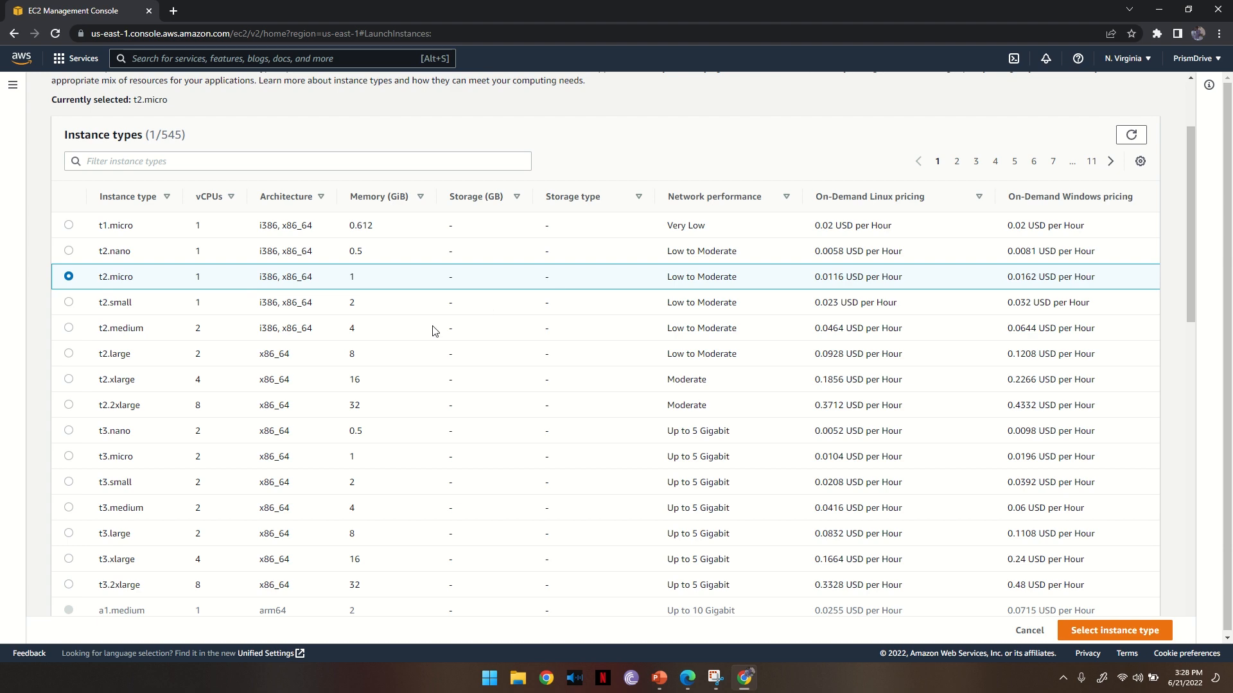
pyautogui.scroll(-1, 432, 330)
pyautogui.scroll(3, 435, 325)
# Step: Return to the EC2 dashboard, restart the instance launch and name the instance "My Web Server", keeping Amazon Linux and t2.micro
pyautogui.click(15, 34)
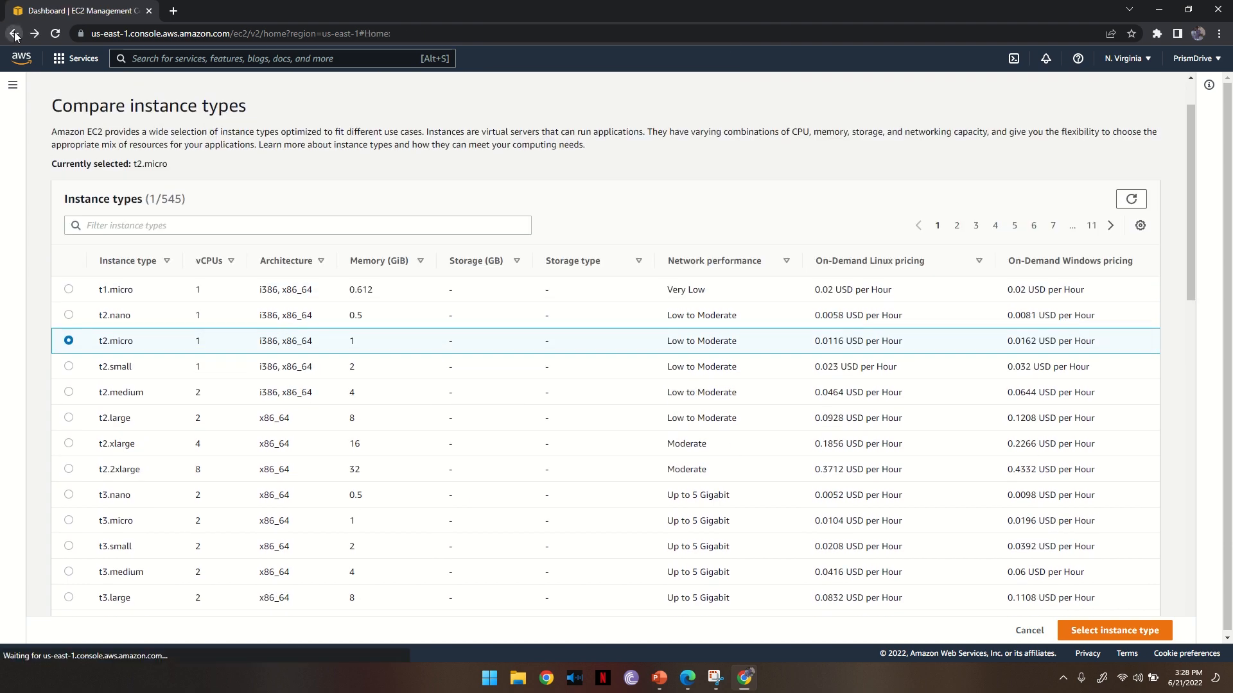
pyautogui.click(256, 418)
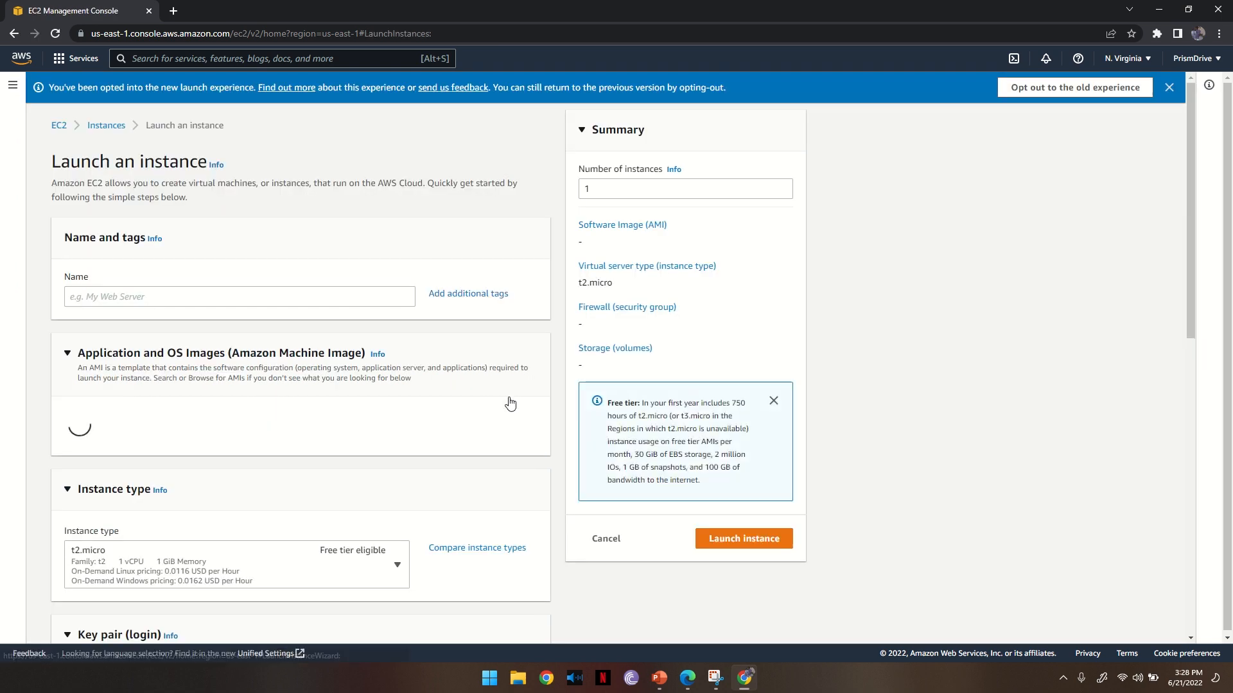
pyautogui.click(262, 305)
pyautogui.write('M')
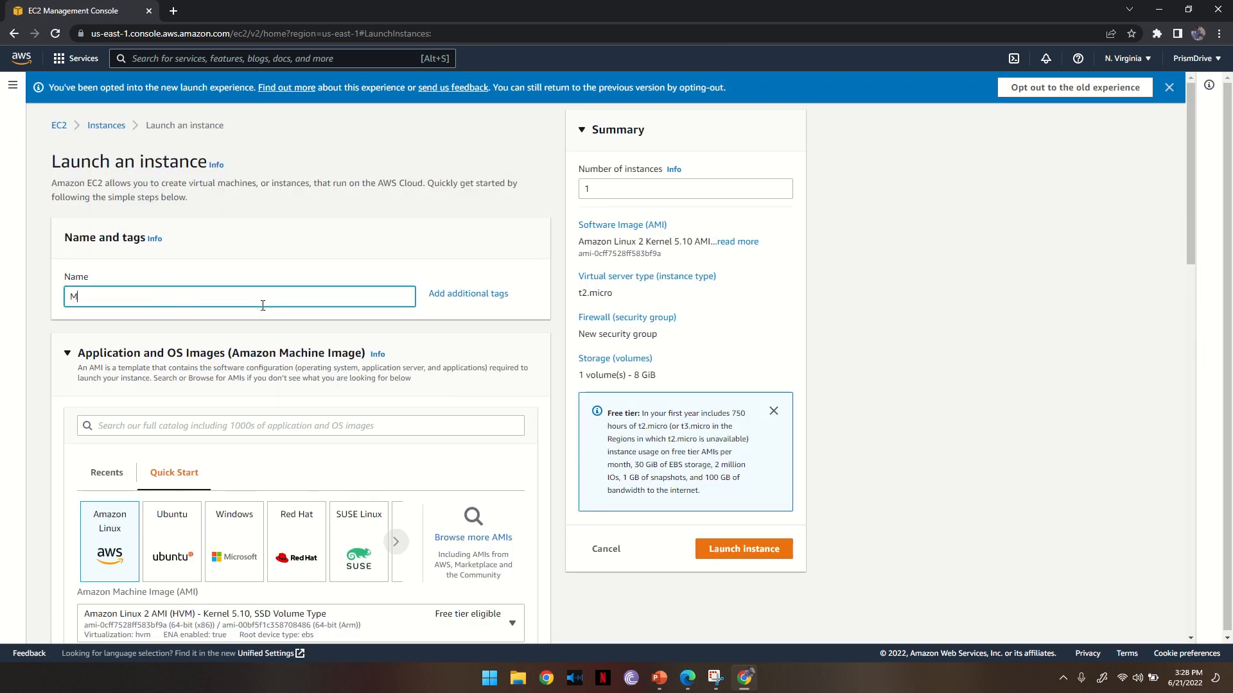
pyautogui.write('y Web Server')
pyautogui.scroll(-3, 263, 334)
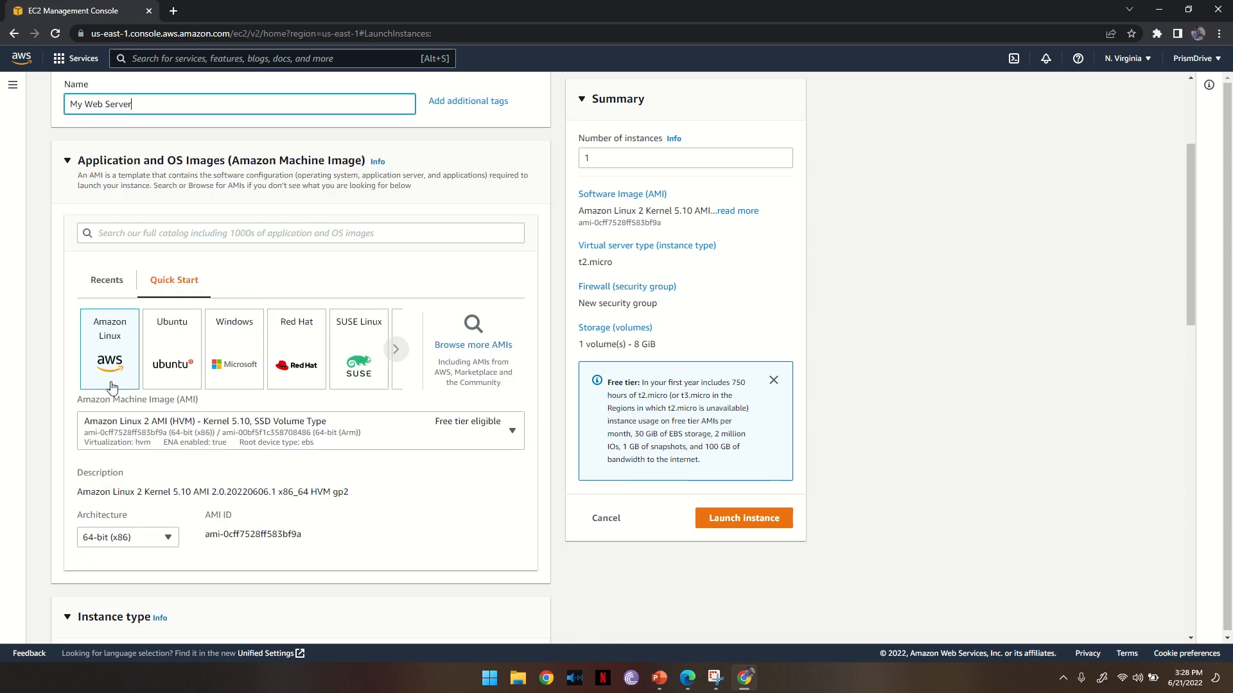
pyautogui.scroll(-5, 111, 386)
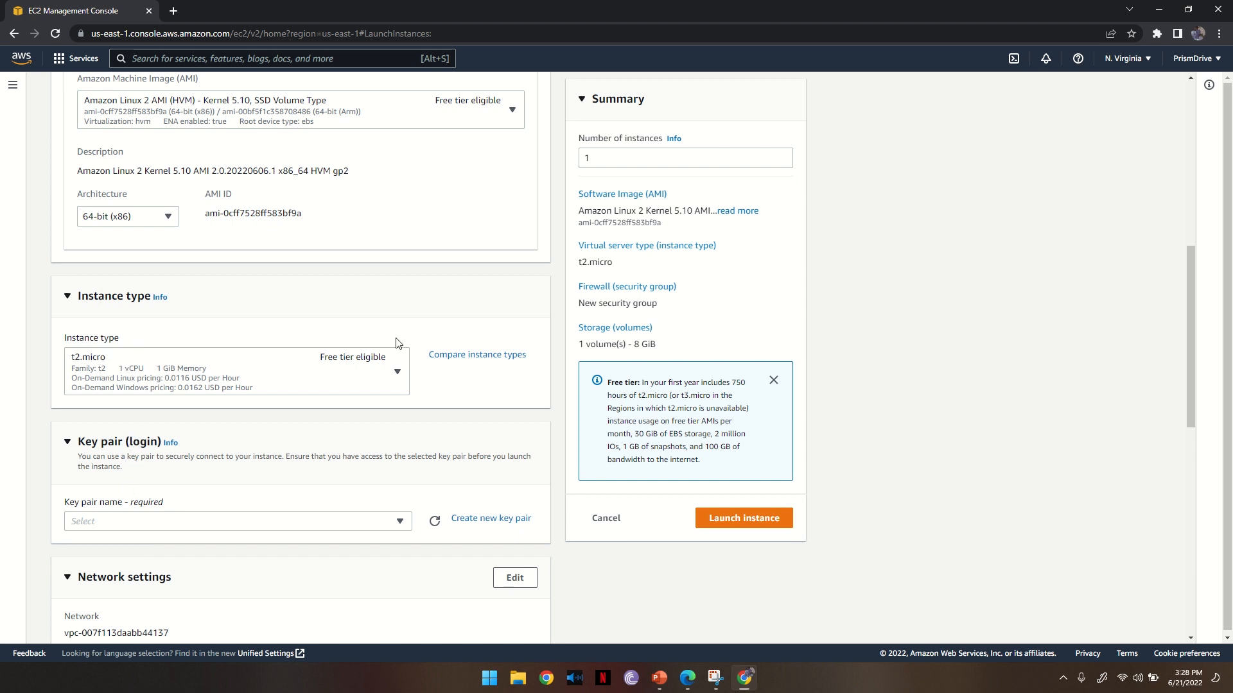
# Step: Switch to the PowerPoint slideshow and advance to the "EC2 Instance Types - Overview" slide
pyautogui.click(660, 678)
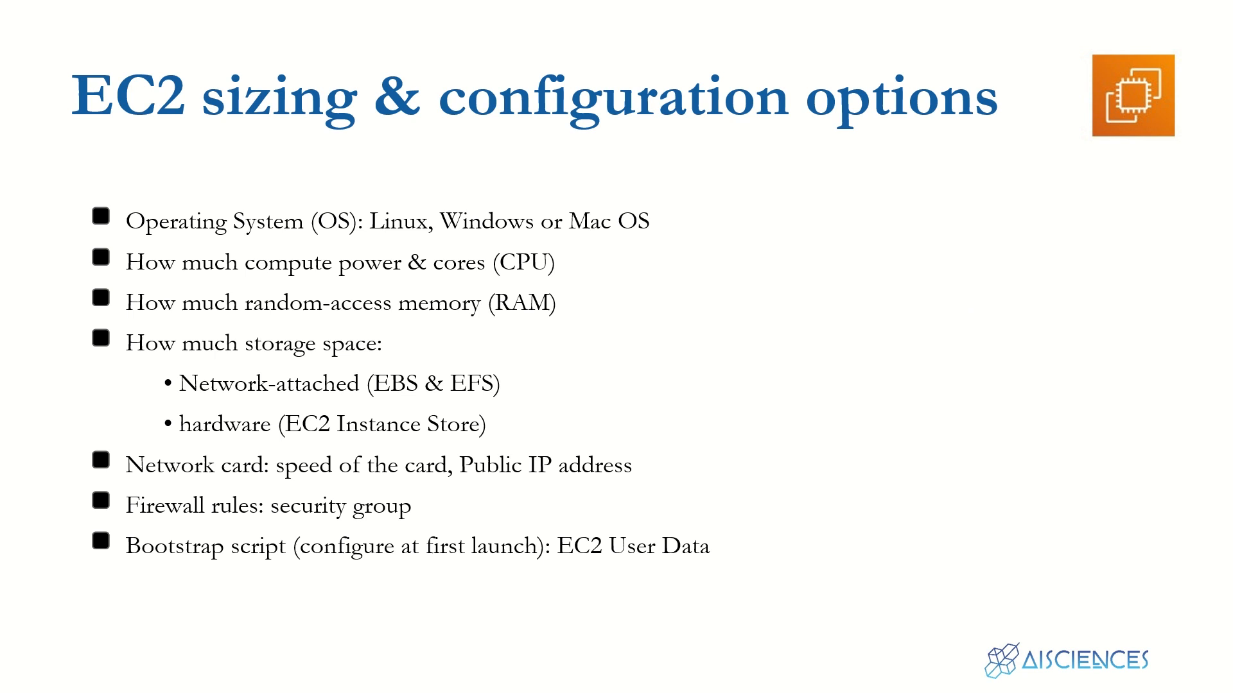
pyautogui.press('Right')
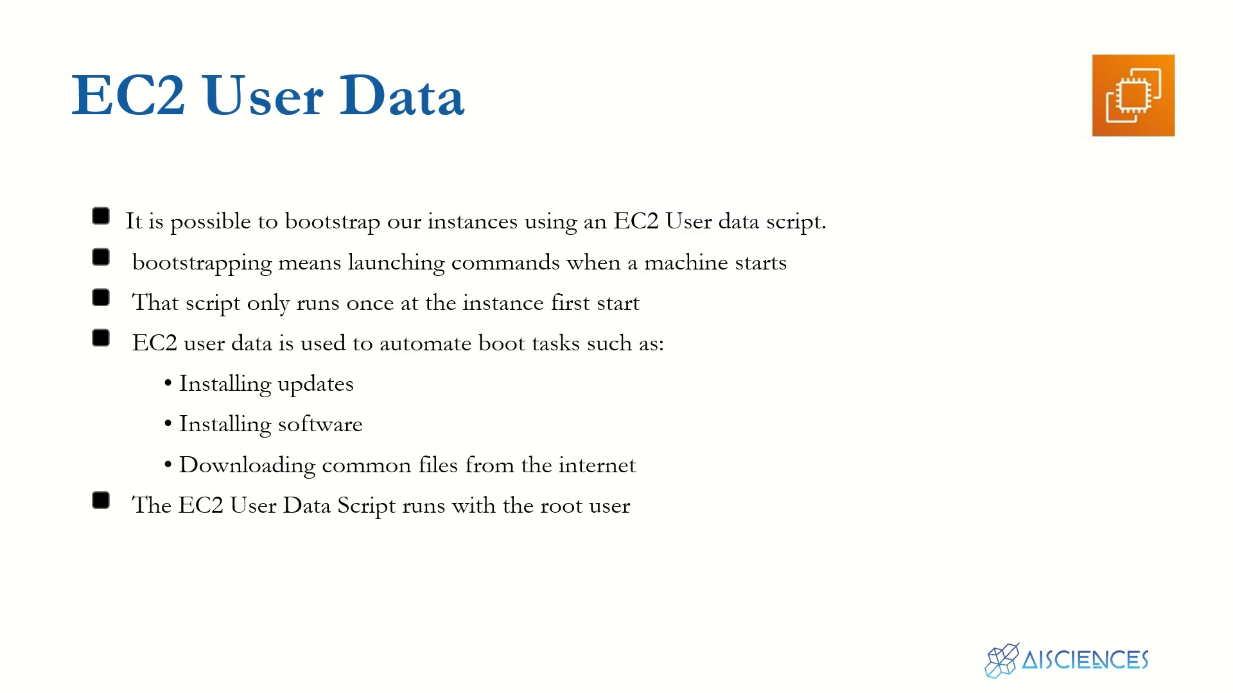
pyautogui.press('Right')
pyautogui.press('Right')
pyautogui.press('Right')
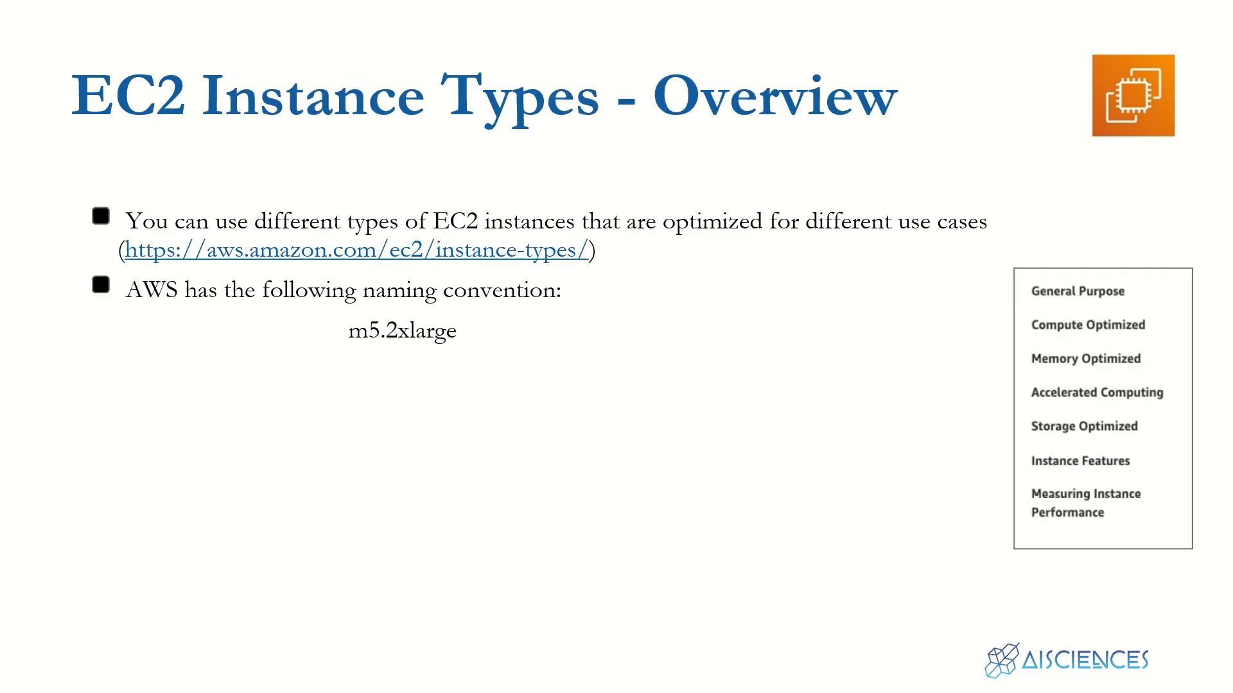
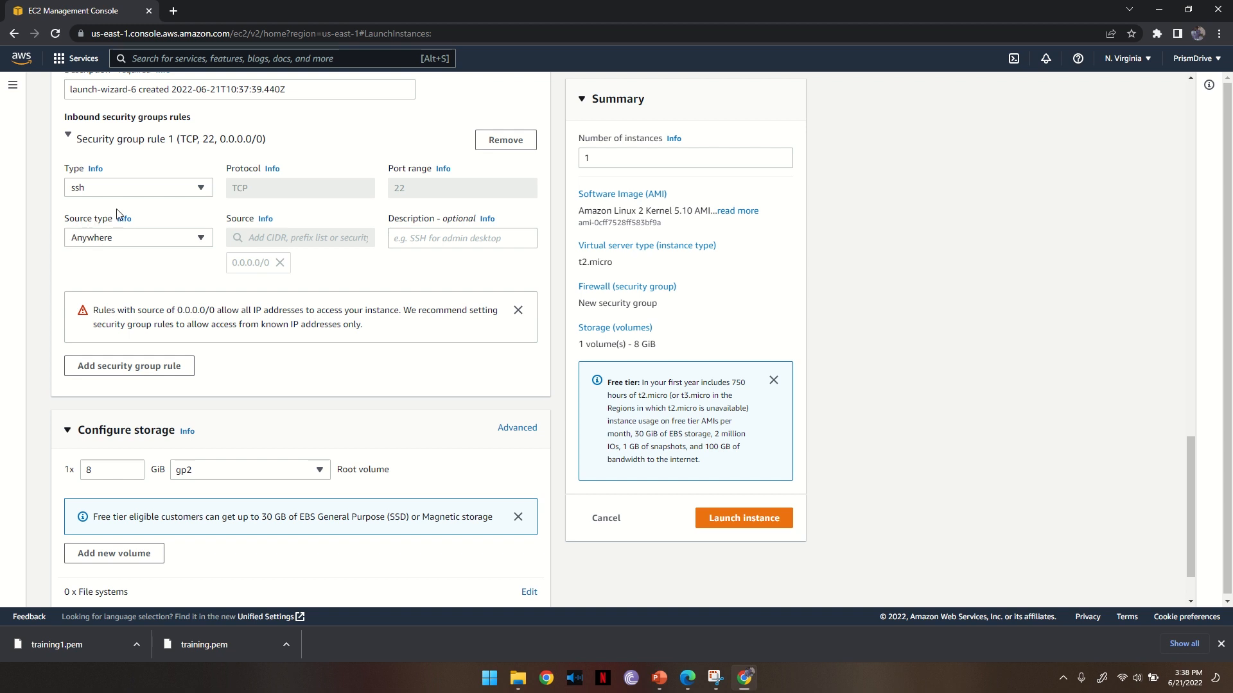
# Step: Keep Anywhere as the source of the ssh rule and add a second inbound security group rule of type HTTP
pyautogui.click(175, 243)
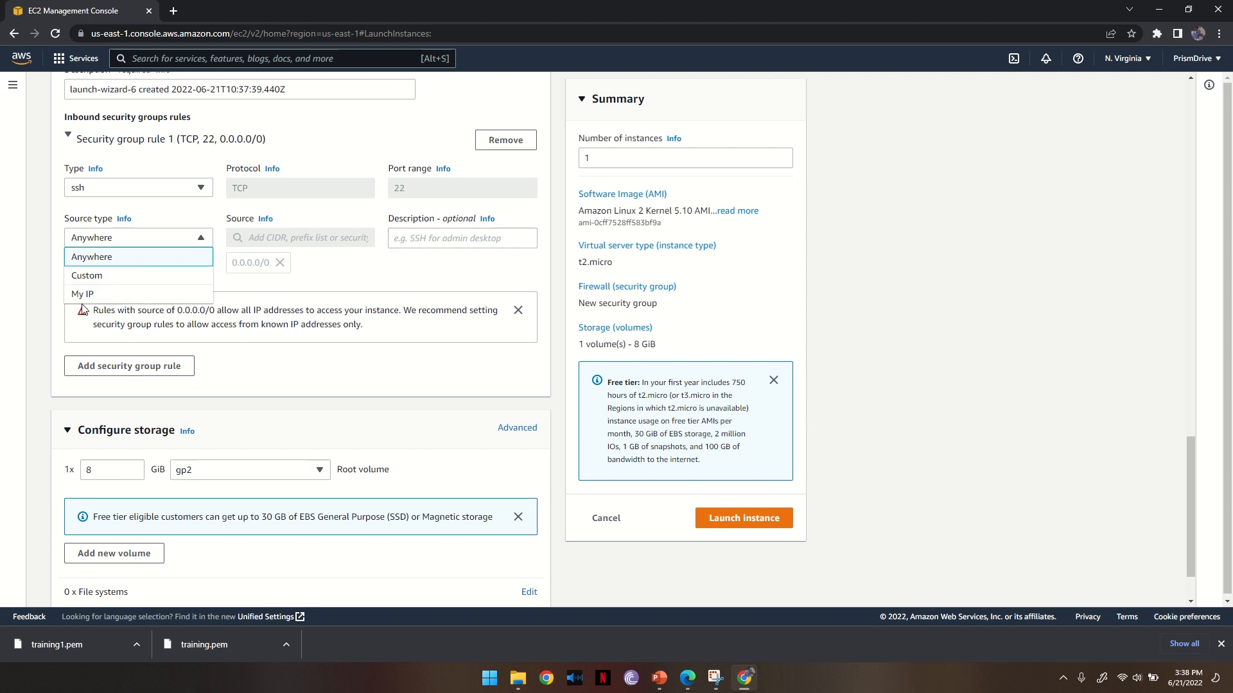
pyautogui.click(126, 252)
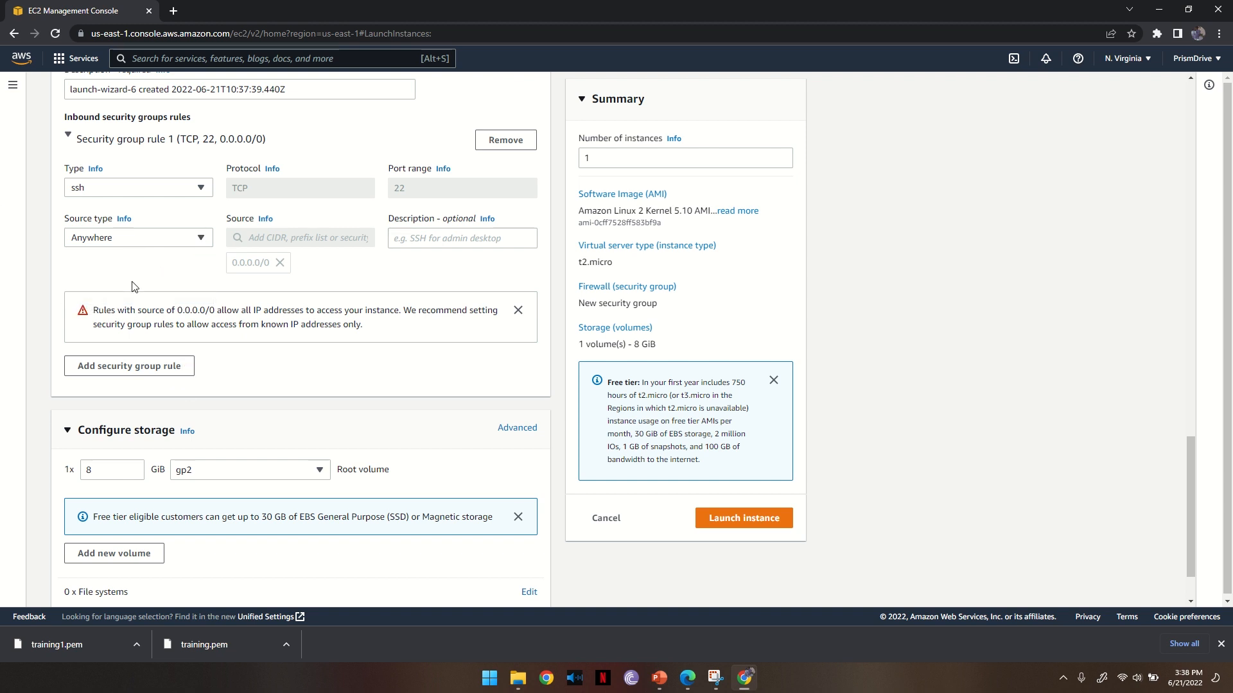
pyautogui.click(154, 372)
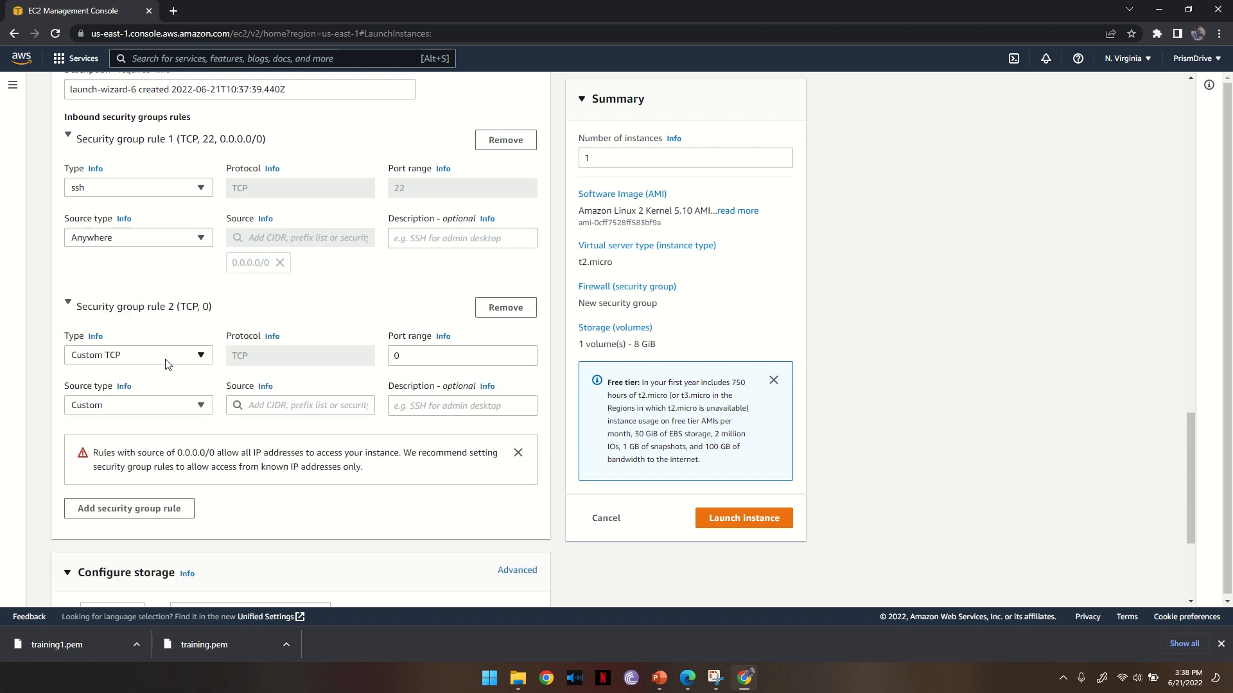
pyautogui.click(166, 363)
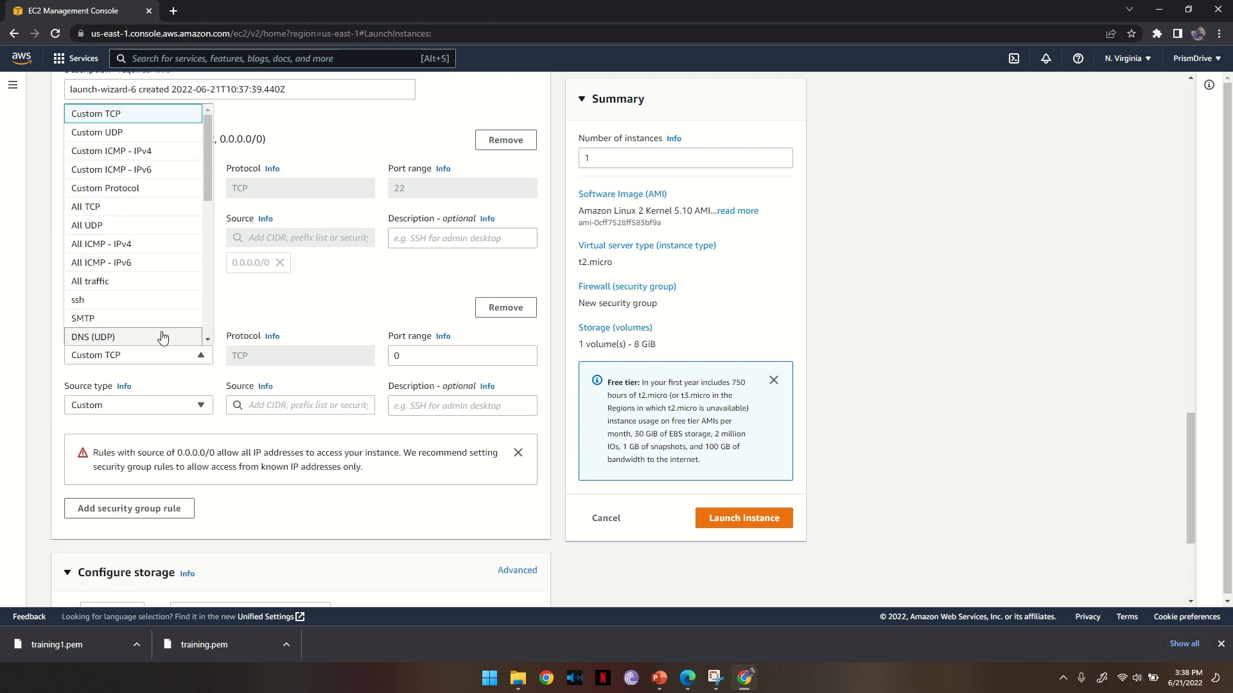
pyautogui.scroll(-4, 165, 336)
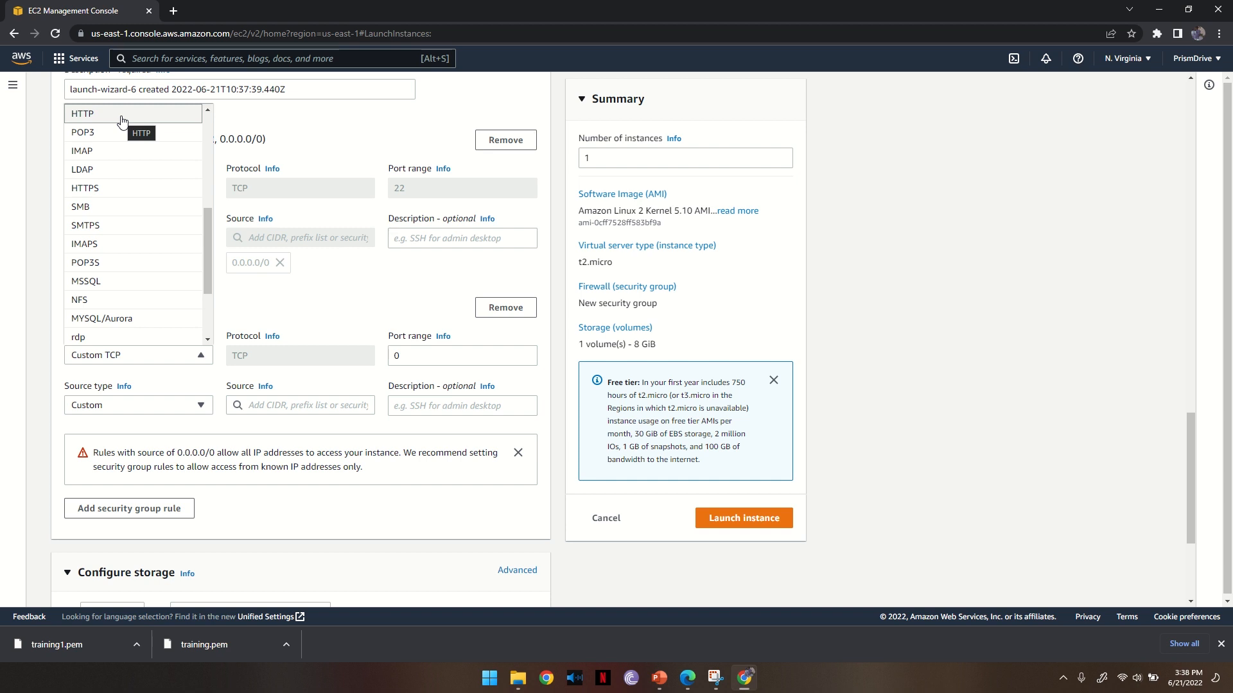
pyautogui.click(122, 115)
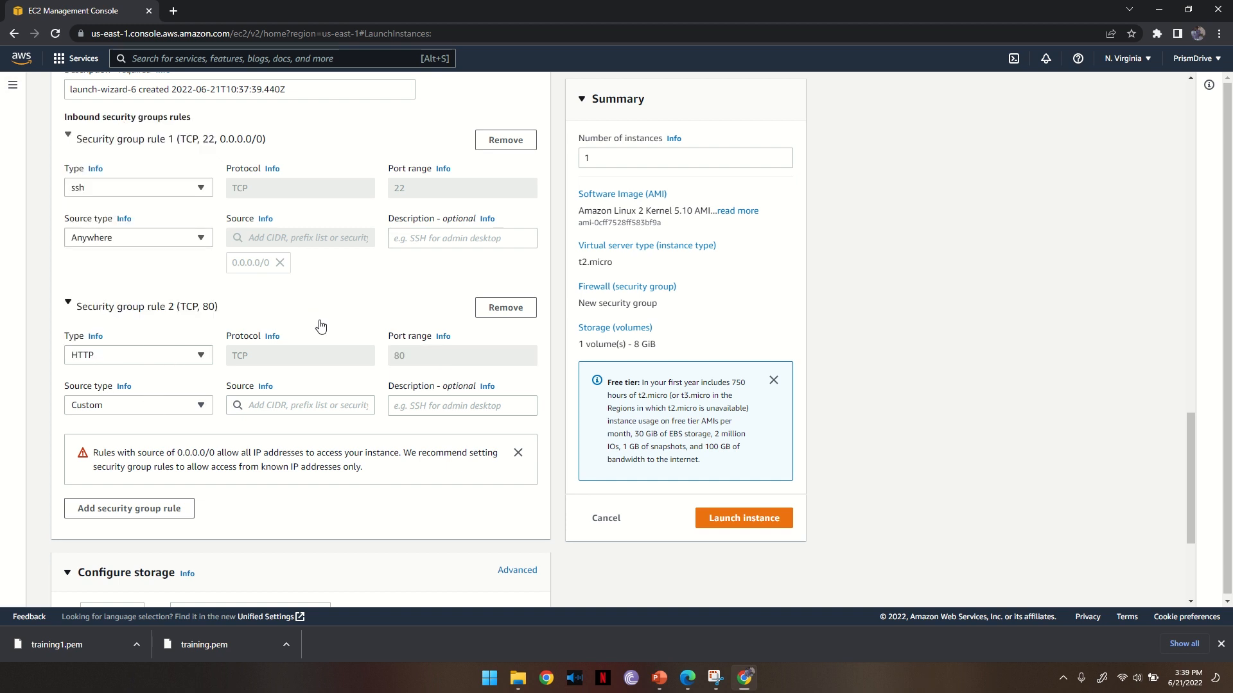
# Step: Set the HTTP rule's source type to Anywhere and its description to "HTTP for admin"
pyautogui.click(179, 405)
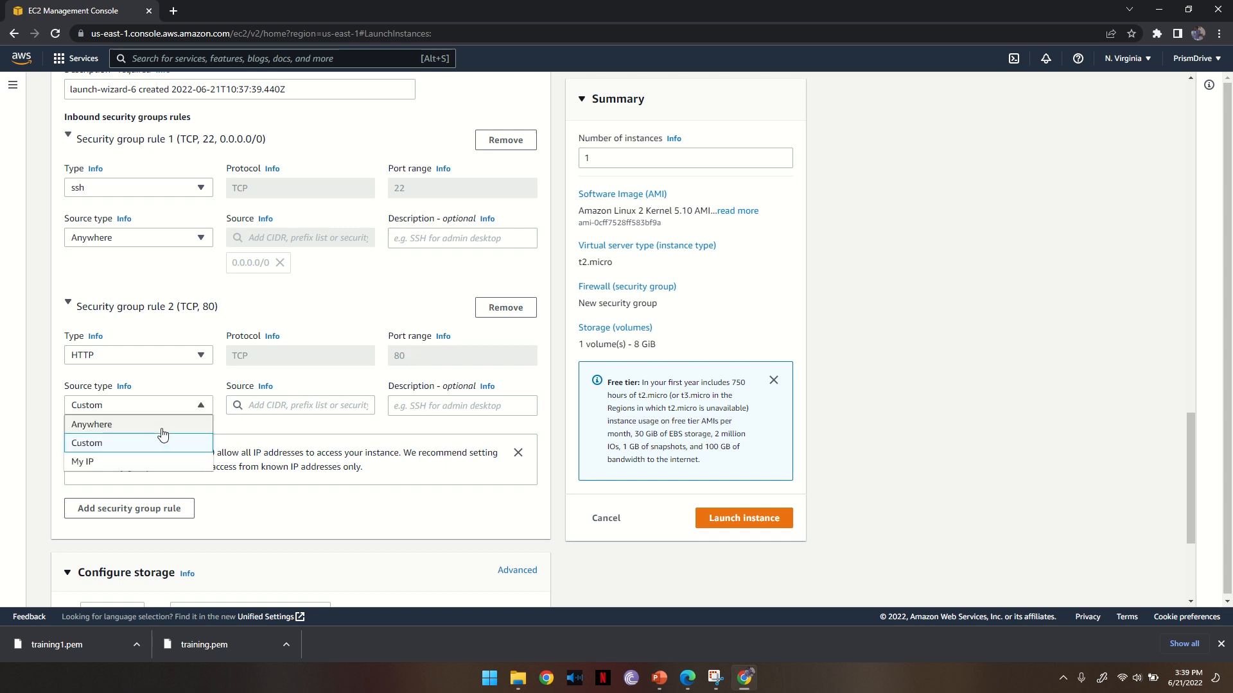
pyautogui.click(164, 424)
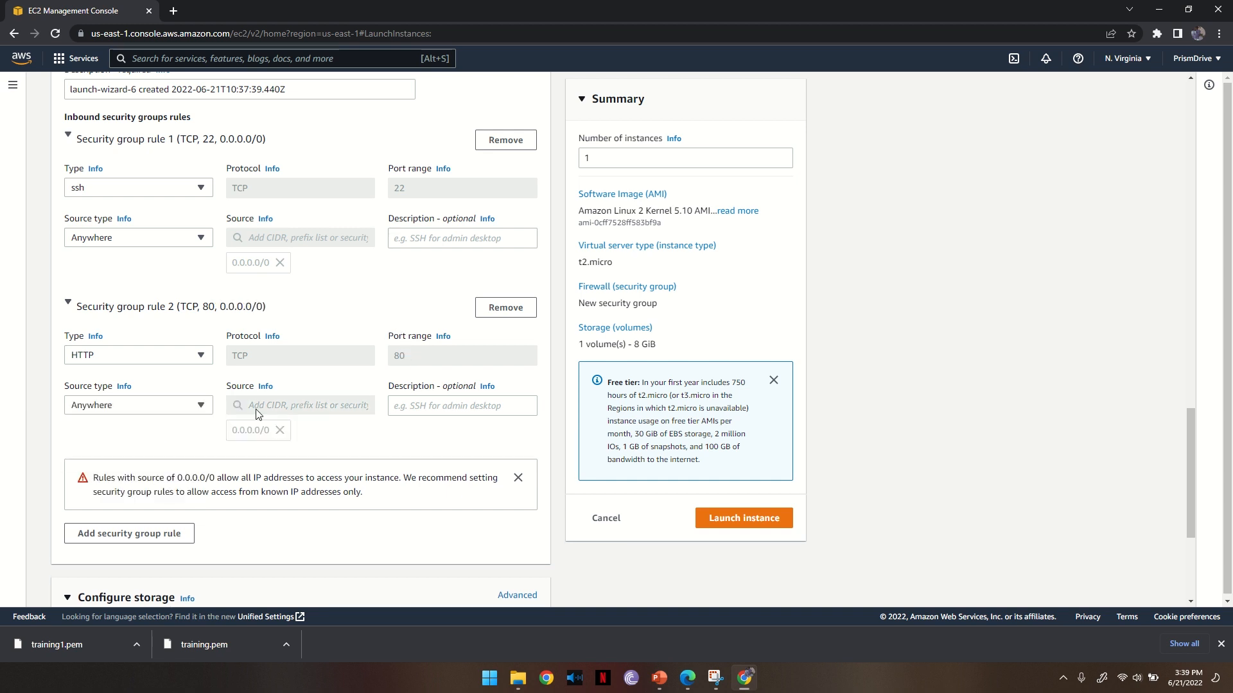
pyautogui.click(446, 407)
pyautogui.write('G')
pyautogui.press('BackSpace')
pyautogui.write('HTT')
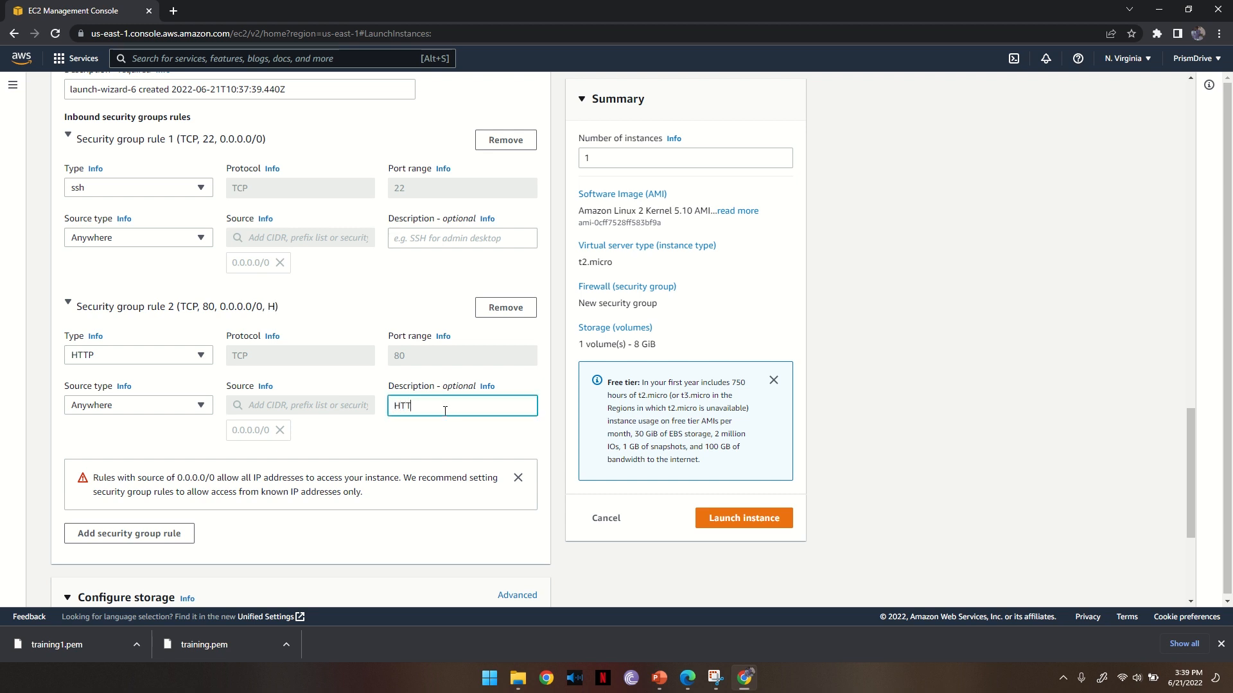
pyautogui.write('P for admin')
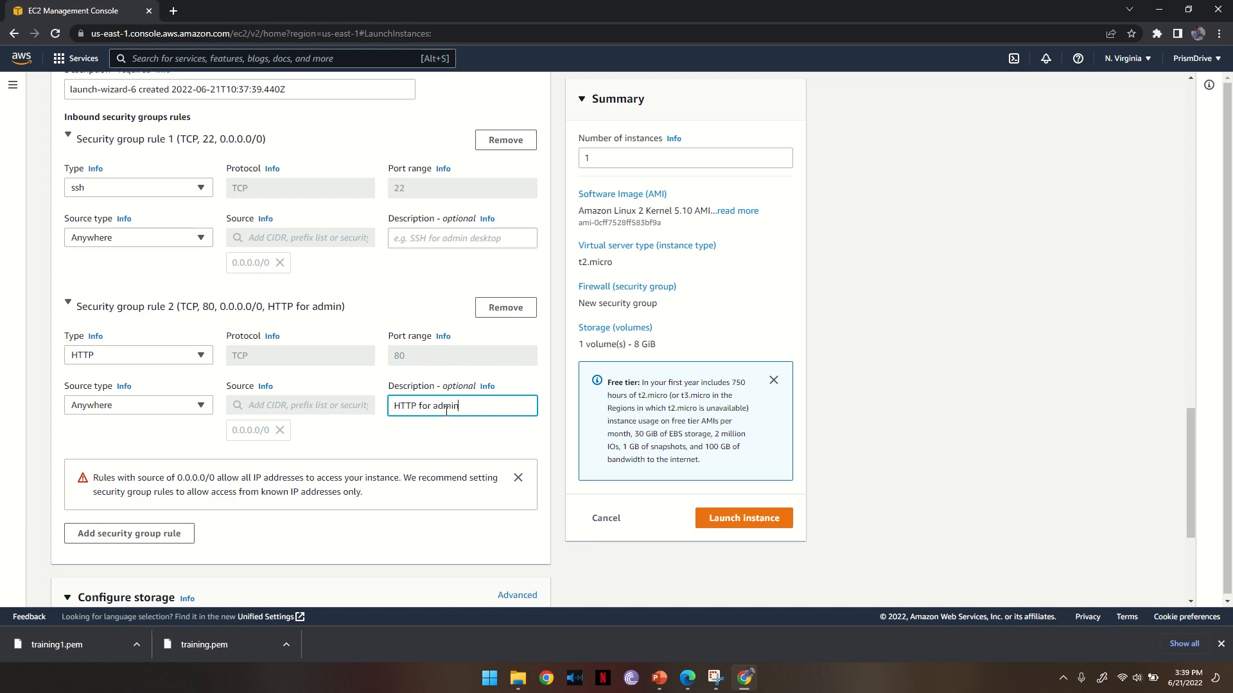
# Step: Add a third security group rule with the default Custom TCP type and collapse its details
pyautogui.scroll(-2, 446, 409)
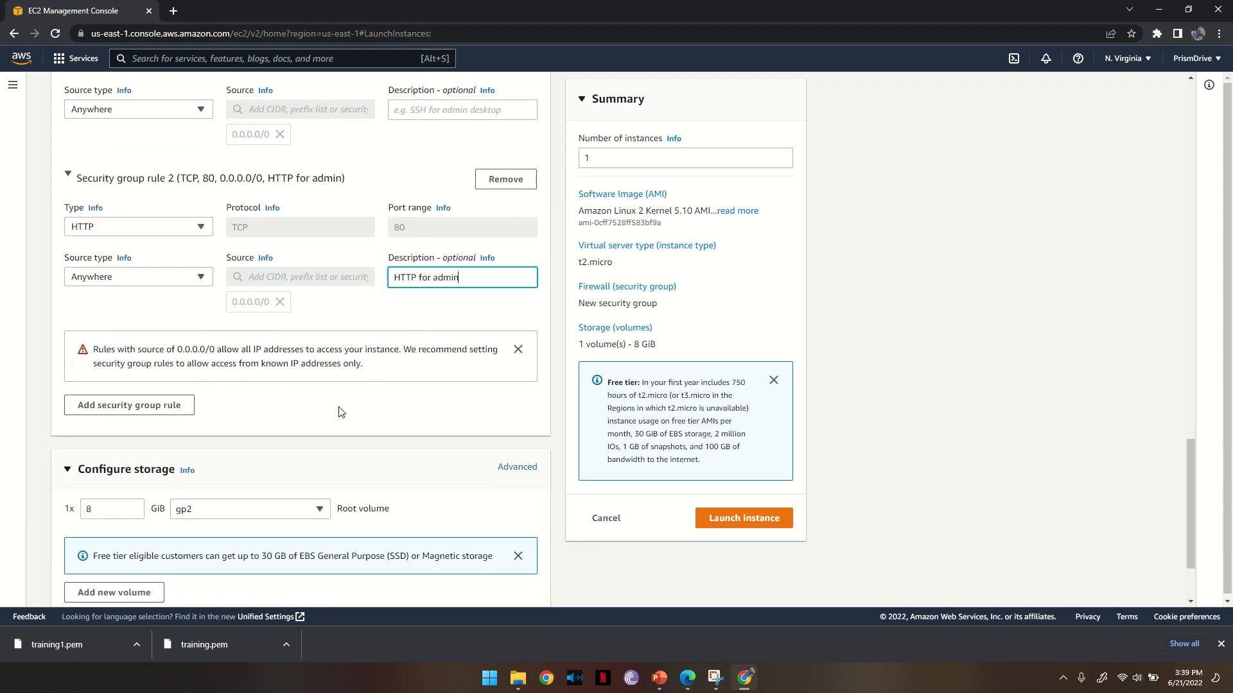
pyautogui.scroll(6, 341, 412)
pyautogui.scroll(-8, 352, 417)
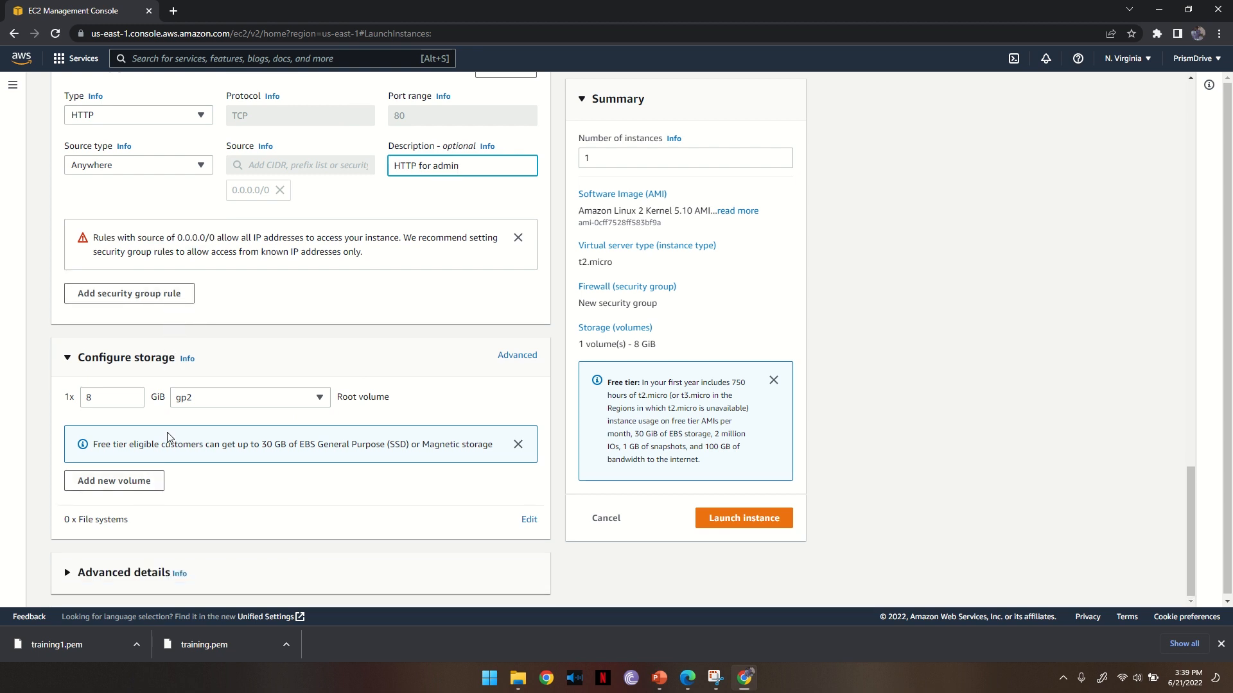
pyautogui.scroll(1, 171, 337)
pyautogui.click(168, 360)
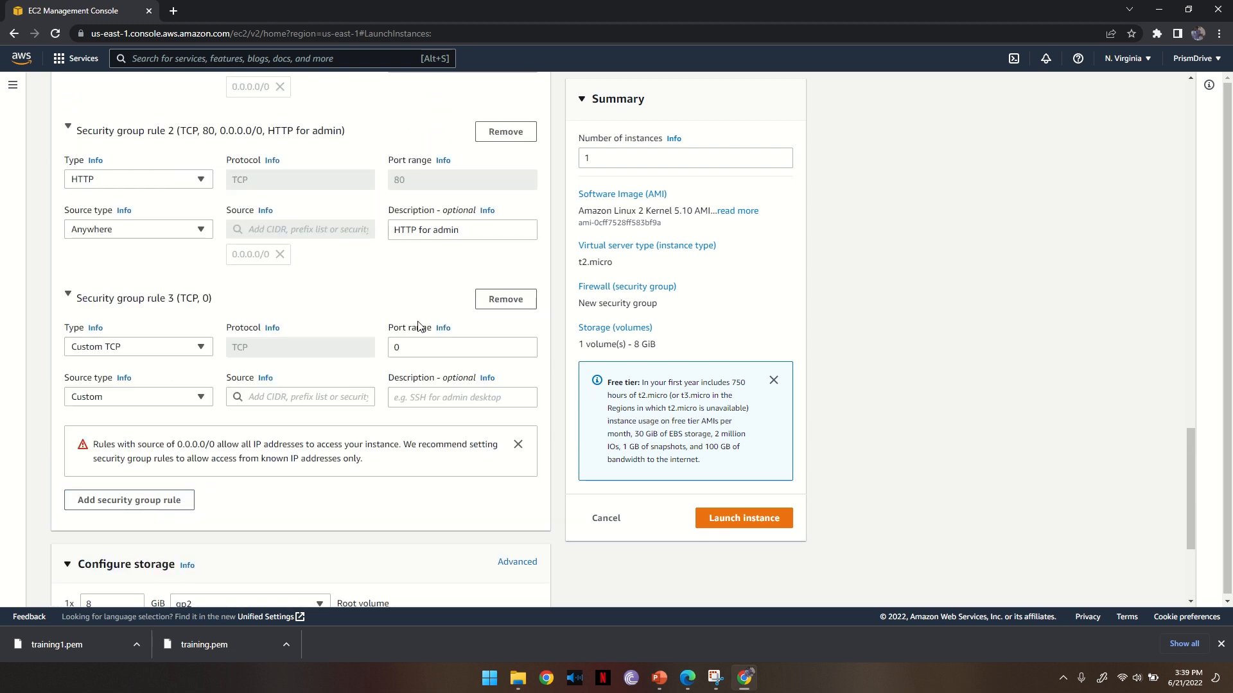
pyautogui.click(493, 311)
# Step: Check the available volume types, keep the 8 GiB gp2 root volume and expand the instance's advanced details
pyautogui.scroll(-2, 334, 374)
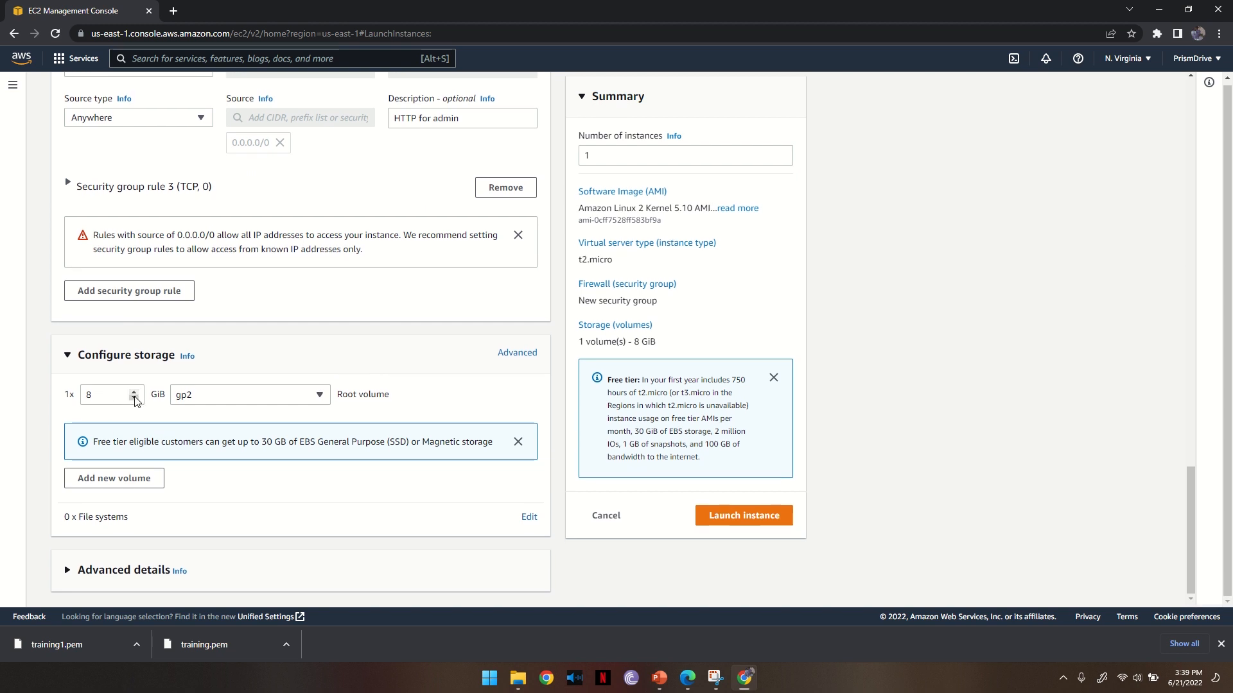
pyautogui.click(319, 396)
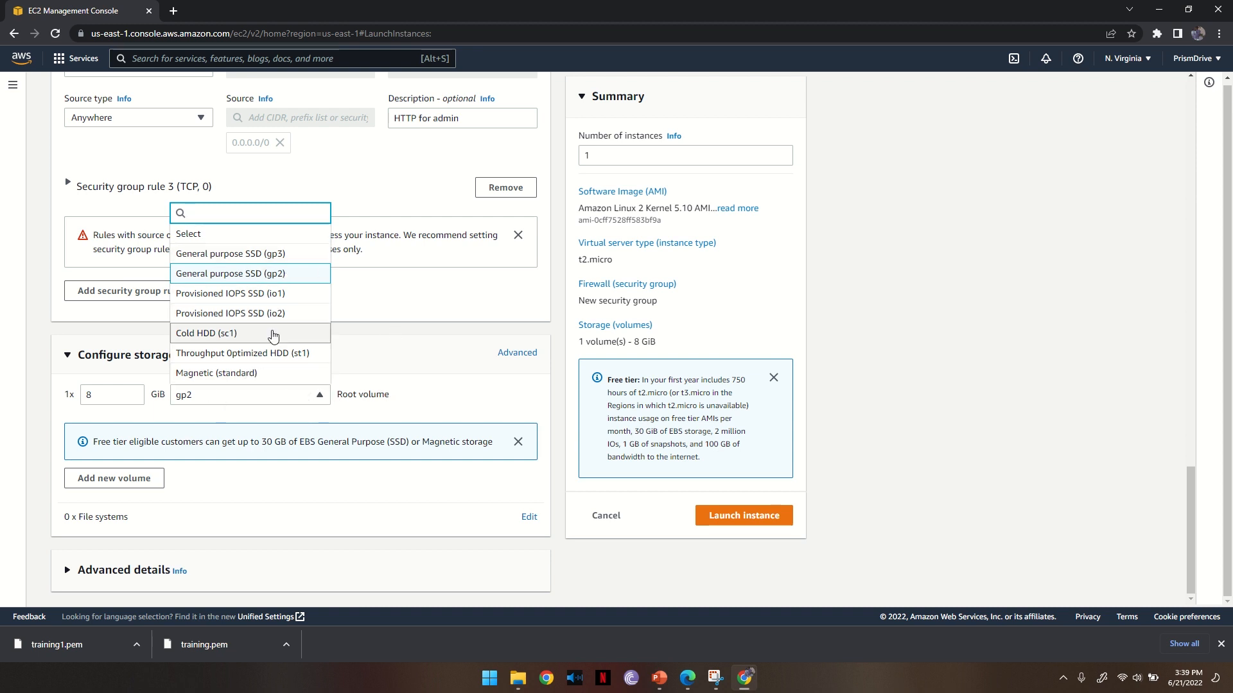
pyautogui.click(312, 400)
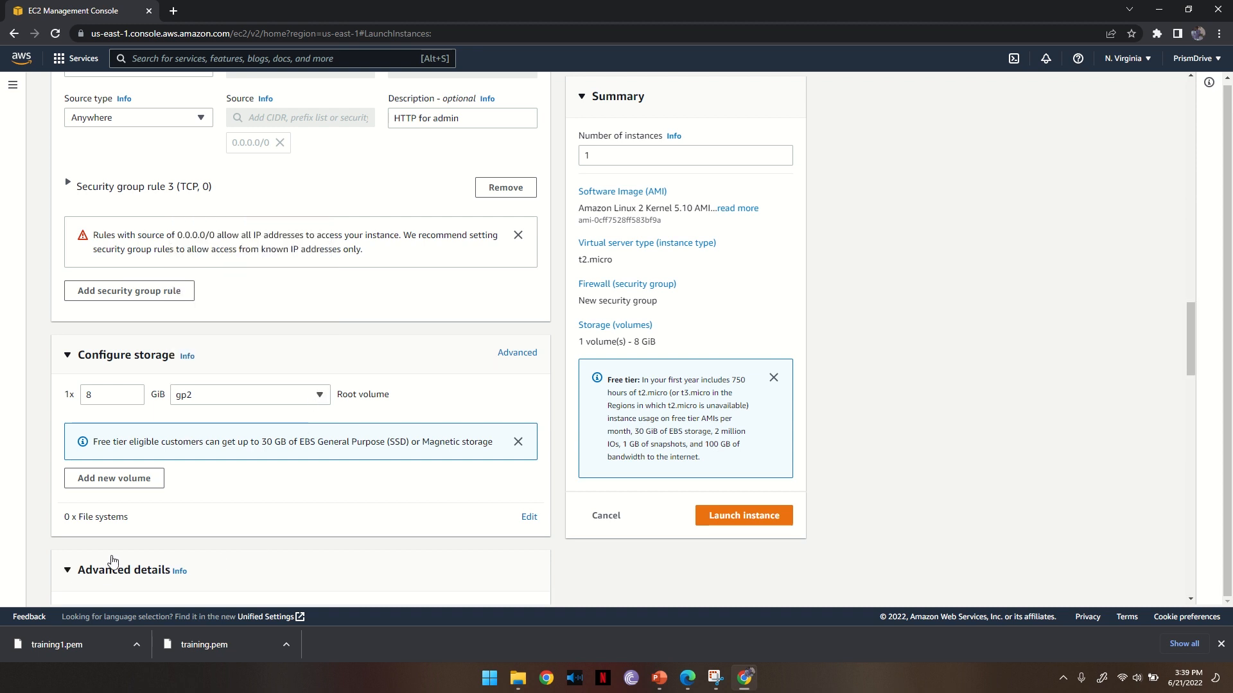
pyautogui.click(90, 568)
pyautogui.scroll(-6, 160, 372)
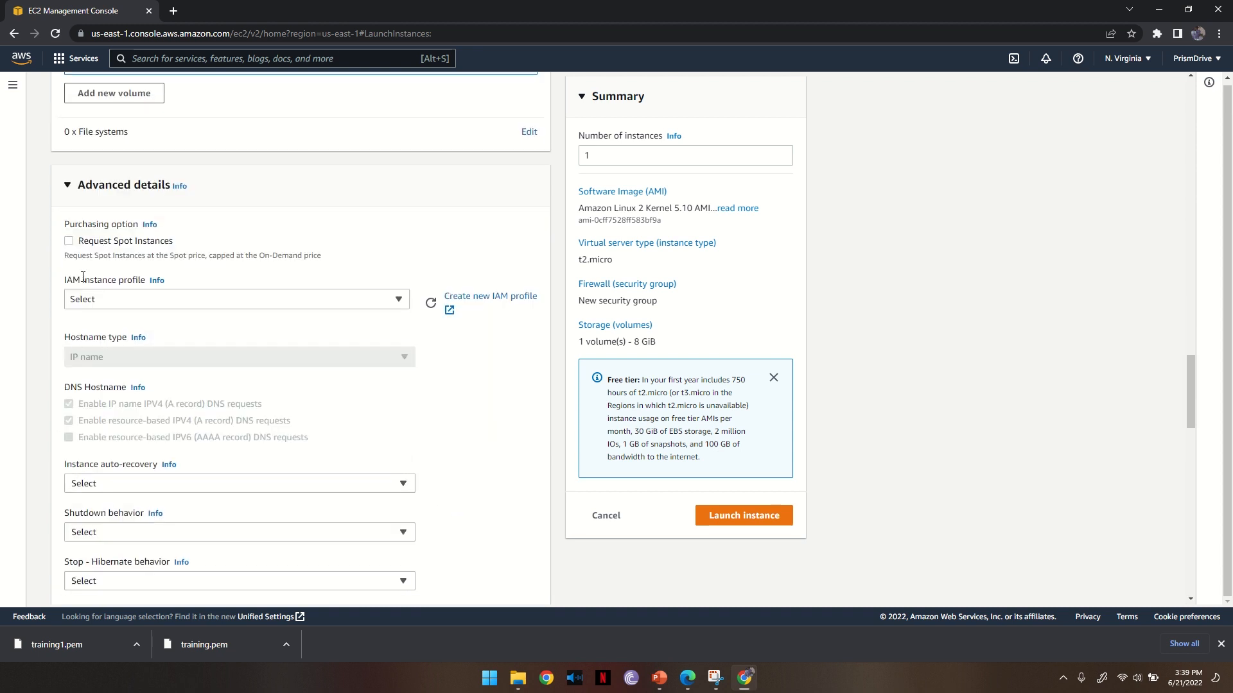
# Step: Go to the User data field at the end of the advanced details and place the cursor in it
pyautogui.scroll(-10, 176, 259)
pyautogui.scroll(-9, 176, 259)
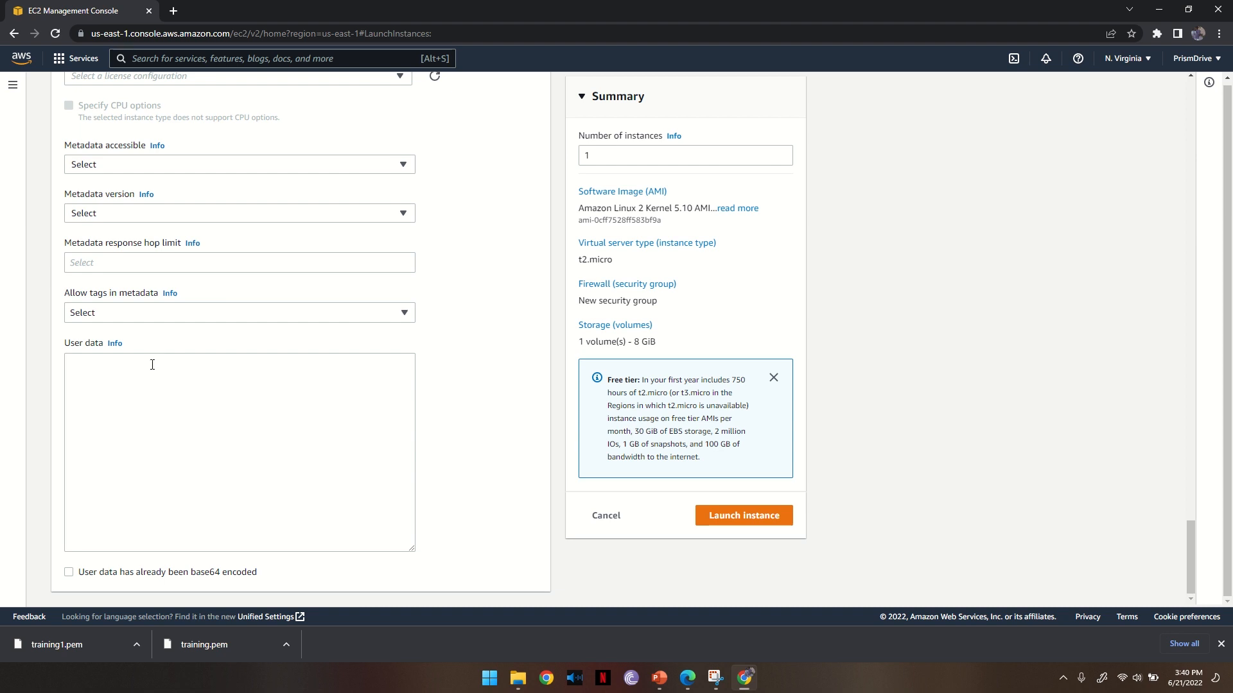
pyautogui.click(152, 365)
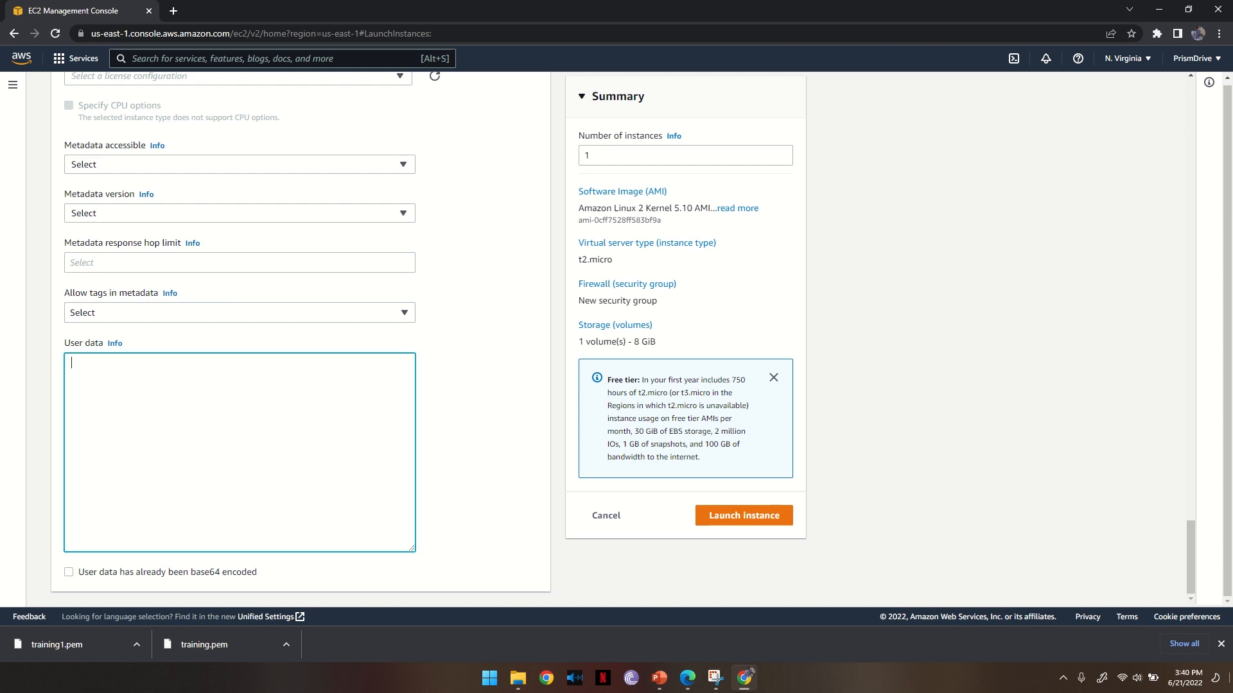
# Step: Open the desktop file ec2-user-data.sh in Notepad and copy its entire script
pyautogui.press('super+d')
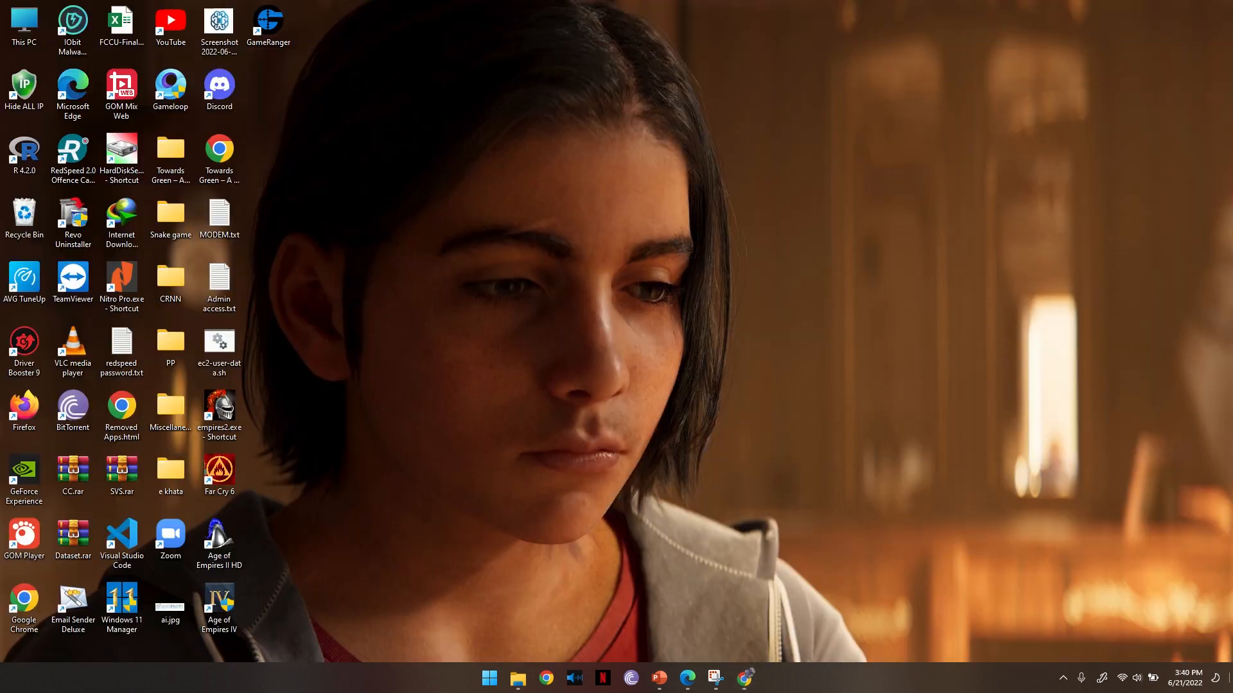
pyautogui.rightClick(230, 350)
pyautogui.click(244, 346)
pyautogui.rightClick(235, 346)
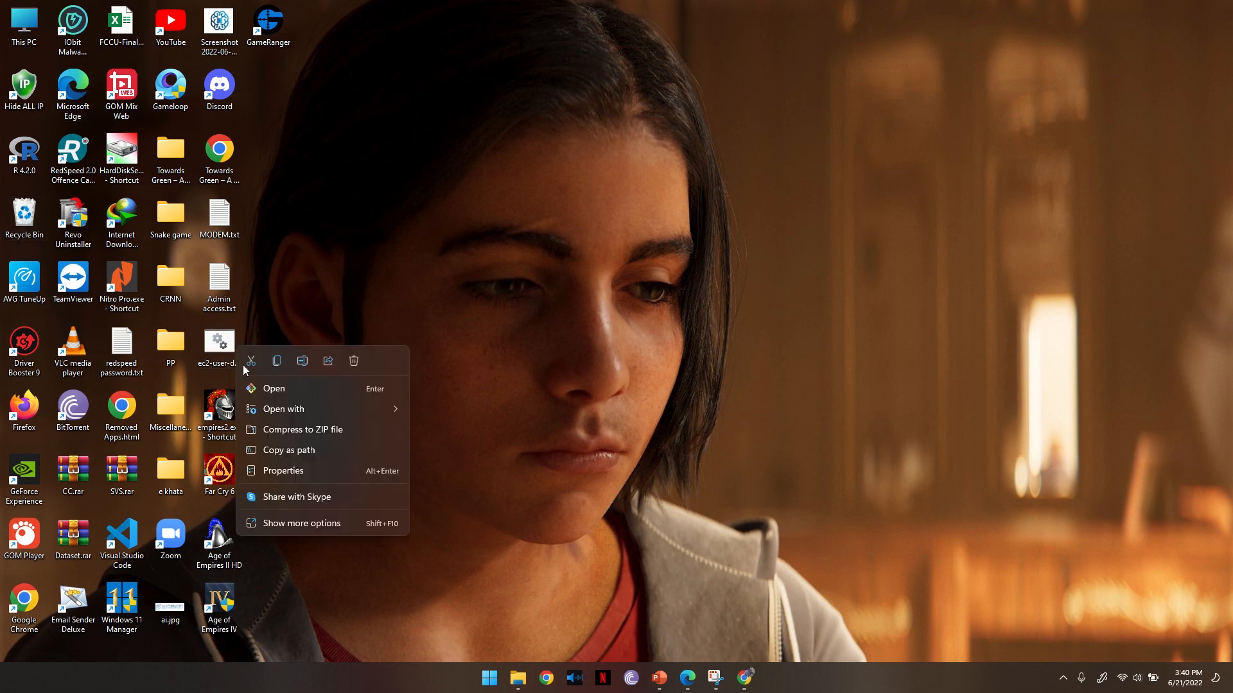
pyautogui.moveTo(287, 408)
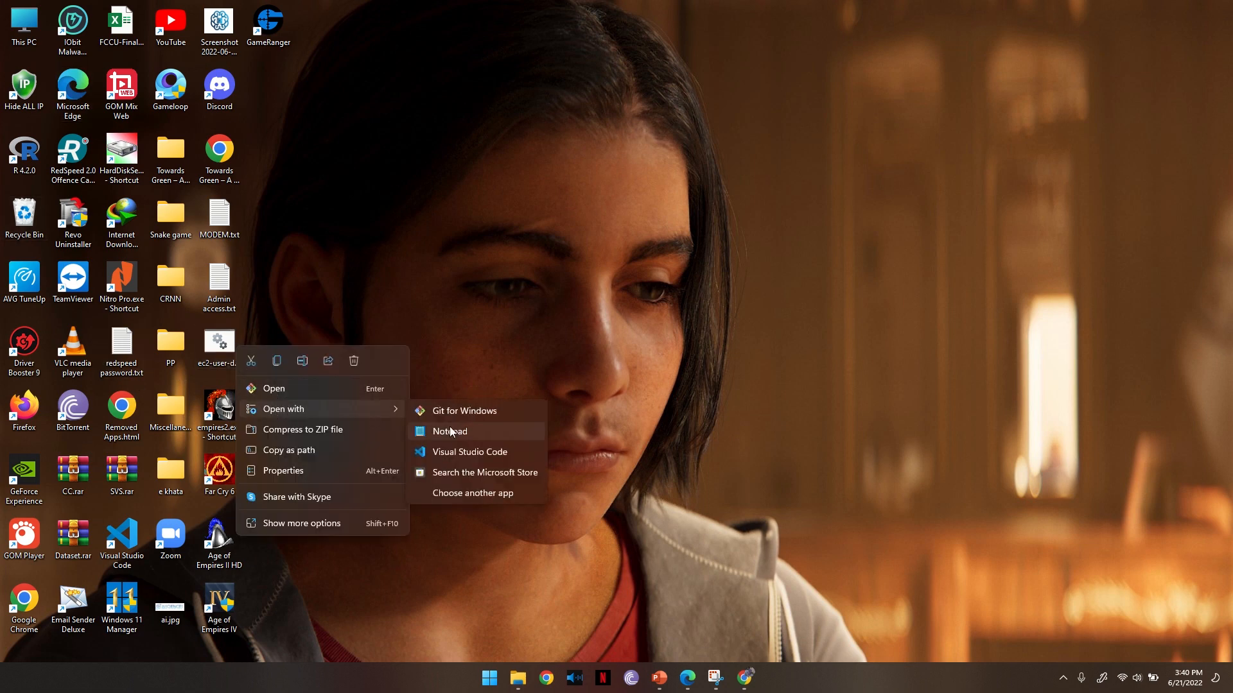
pyautogui.click(512, 437)
pyautogui.click(734, 323)
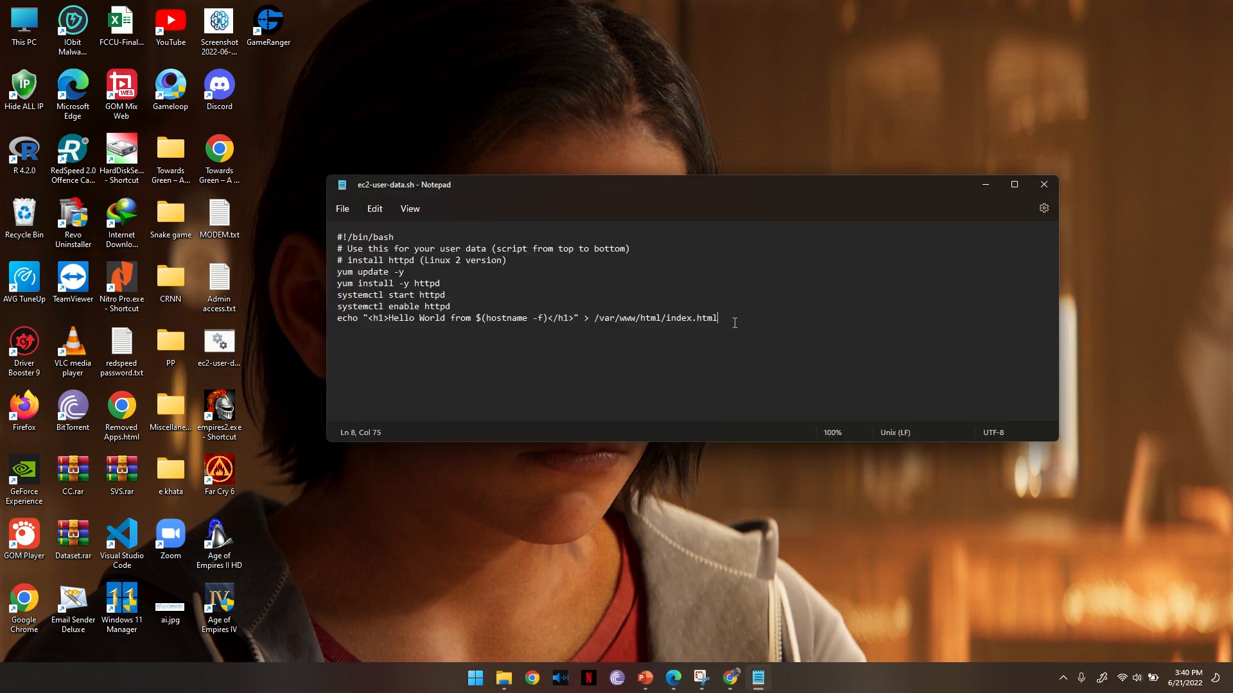
pyautogui.hotkey('ctrl', 'a')
pyautogui.hotkey('ctrl', 'c')
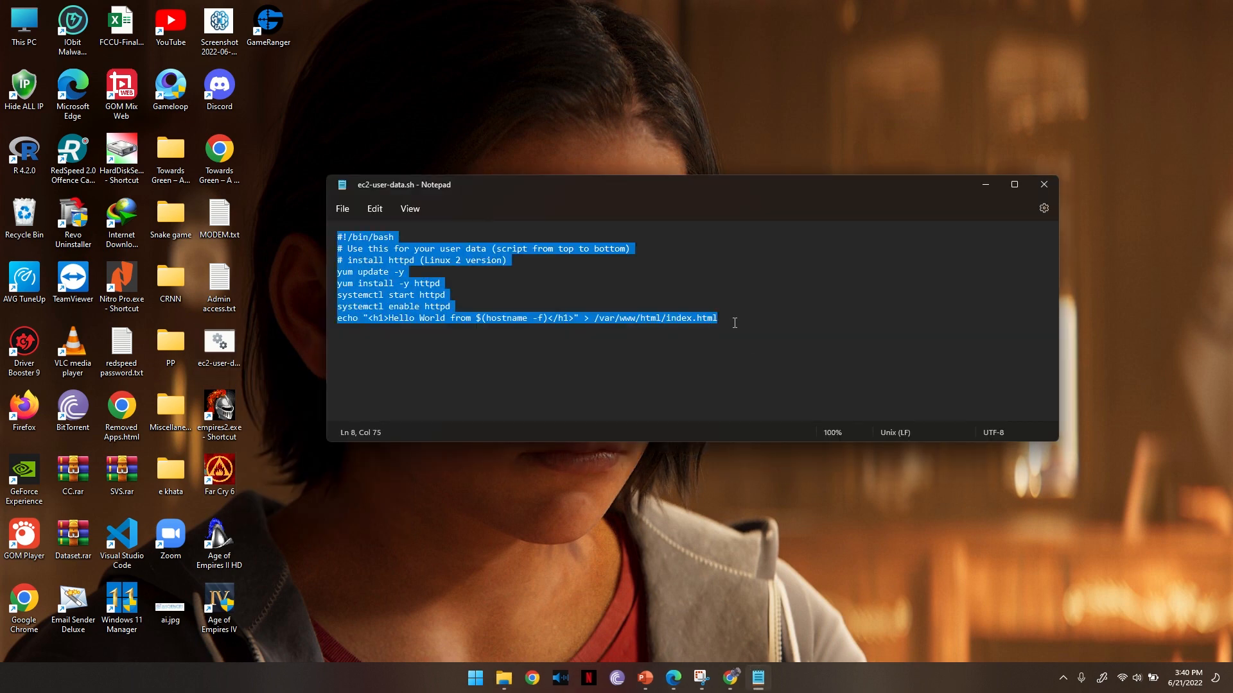
# Step: Minimize Notepad, return to the EC2 launch page in Chrome and paste the copied script into the User data field
pyautogui.click(987, 184)
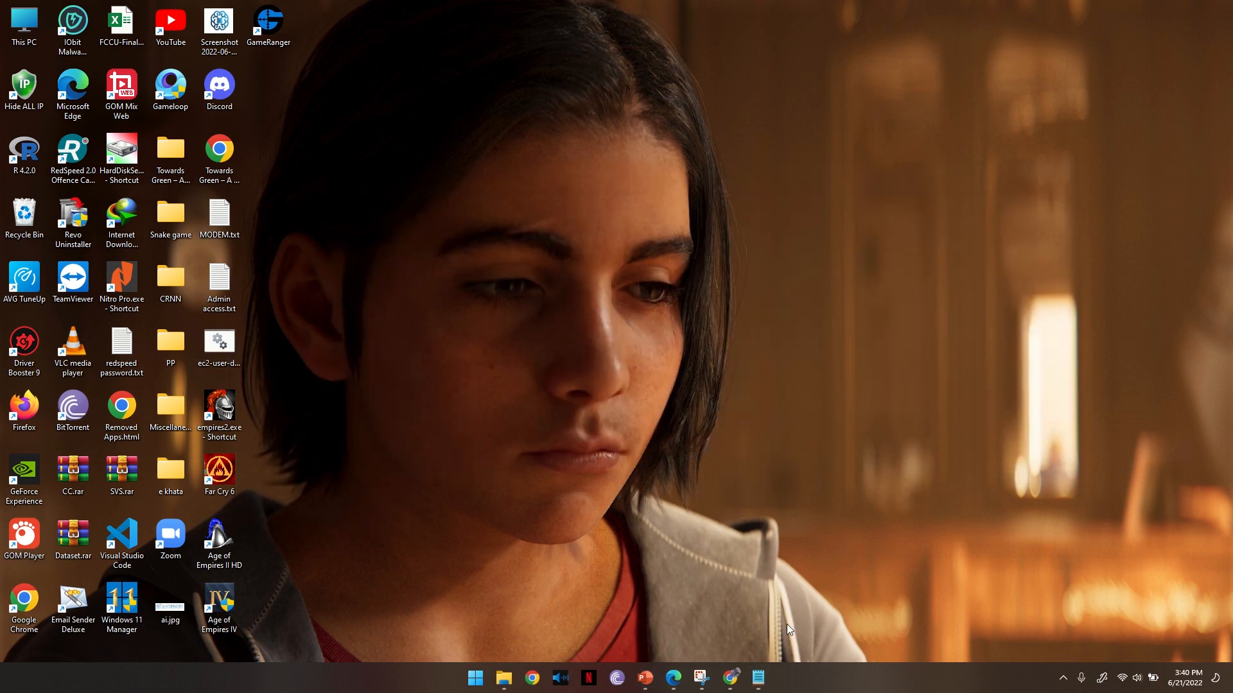
pyautogui.click(735, 687)
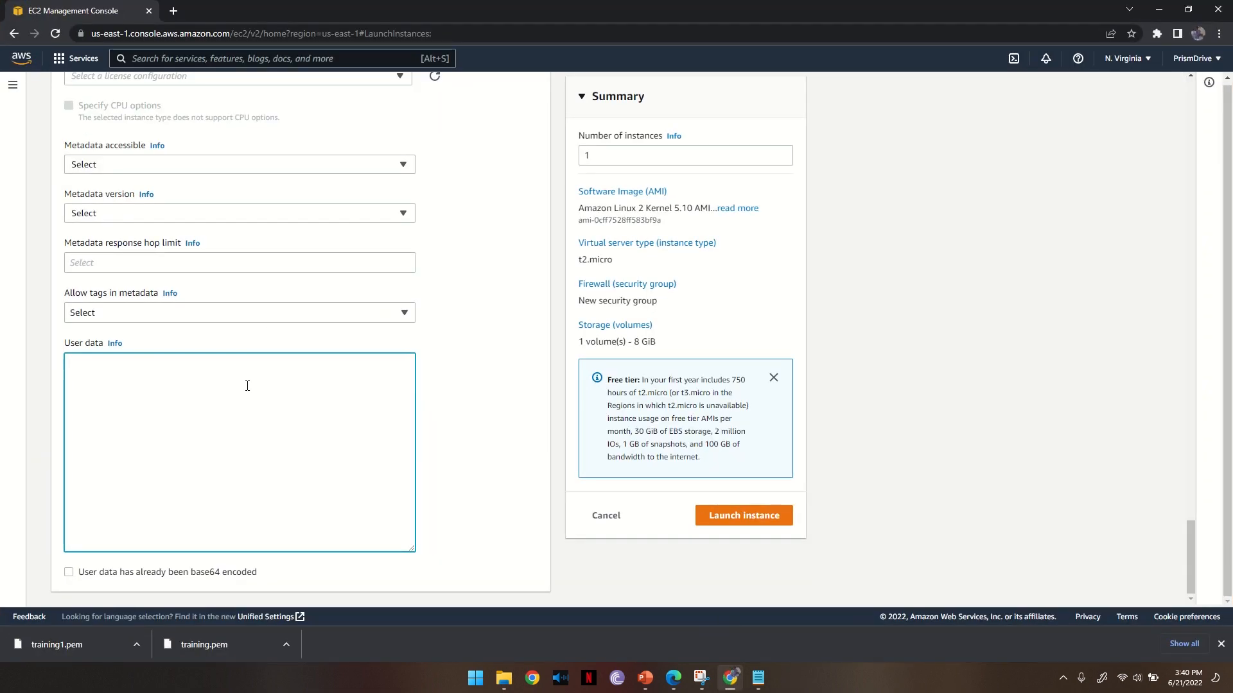
pyautogui.hotkey('ctrl', 'v')
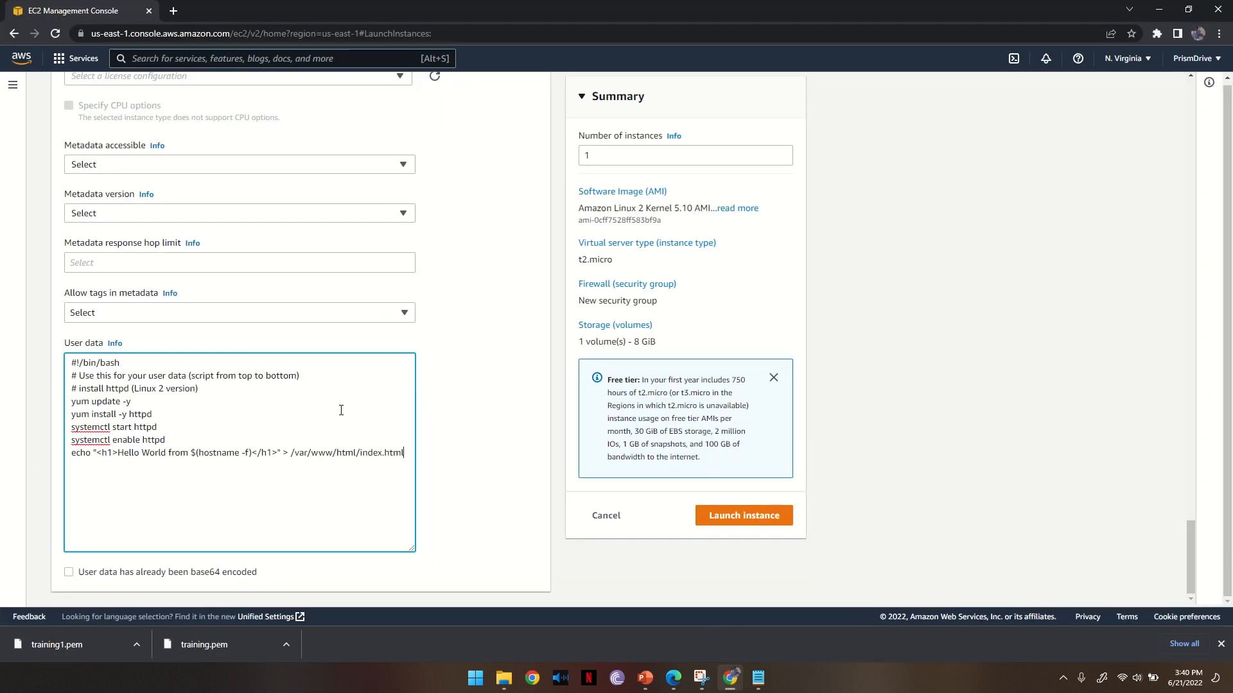
pyautogui.scroll(2, 436, 455)
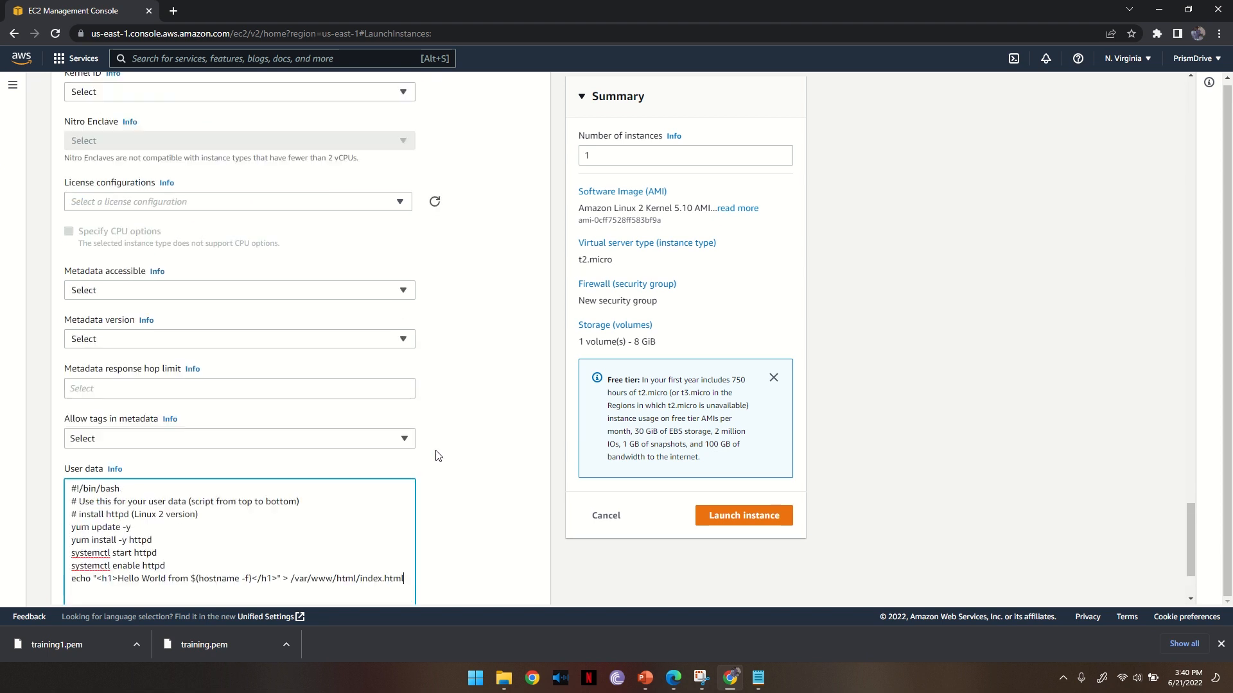
pyautogui.scroll(-2, 436, 456)
# Step: Review the remaining advanced details, keep their defaults and launch the instance
pyautogui.scroll(8, 435, 455)
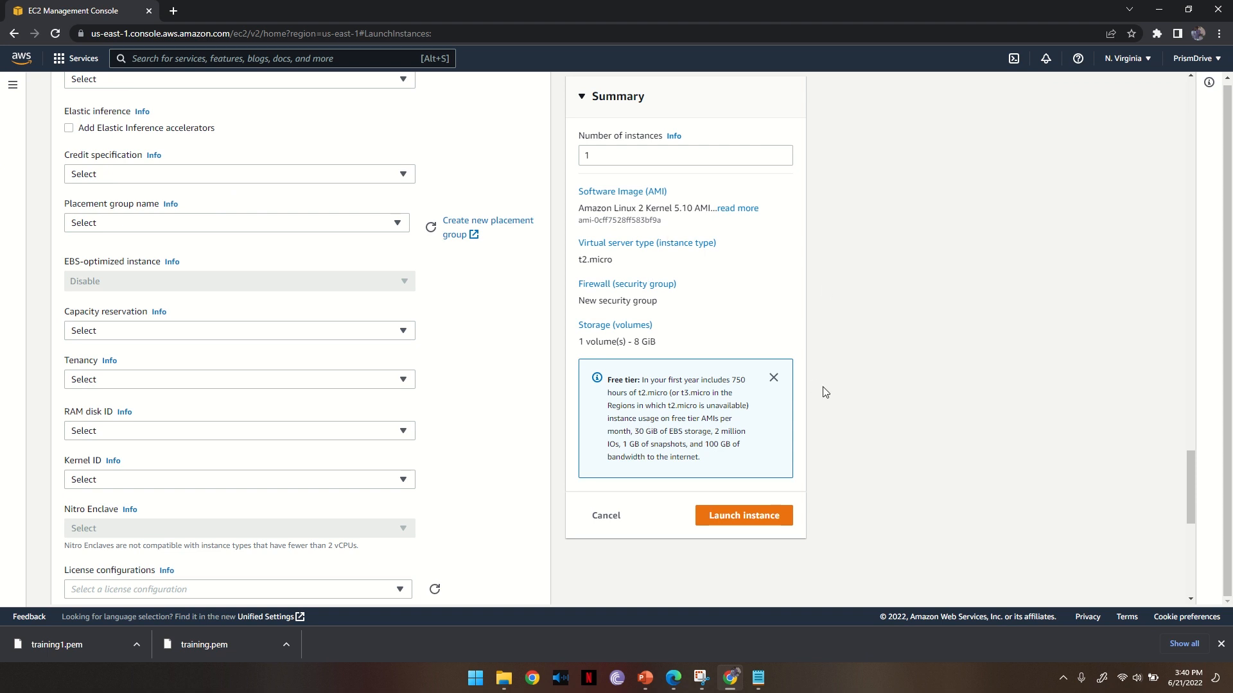
pyautogui.scroll(5, 822, 398)
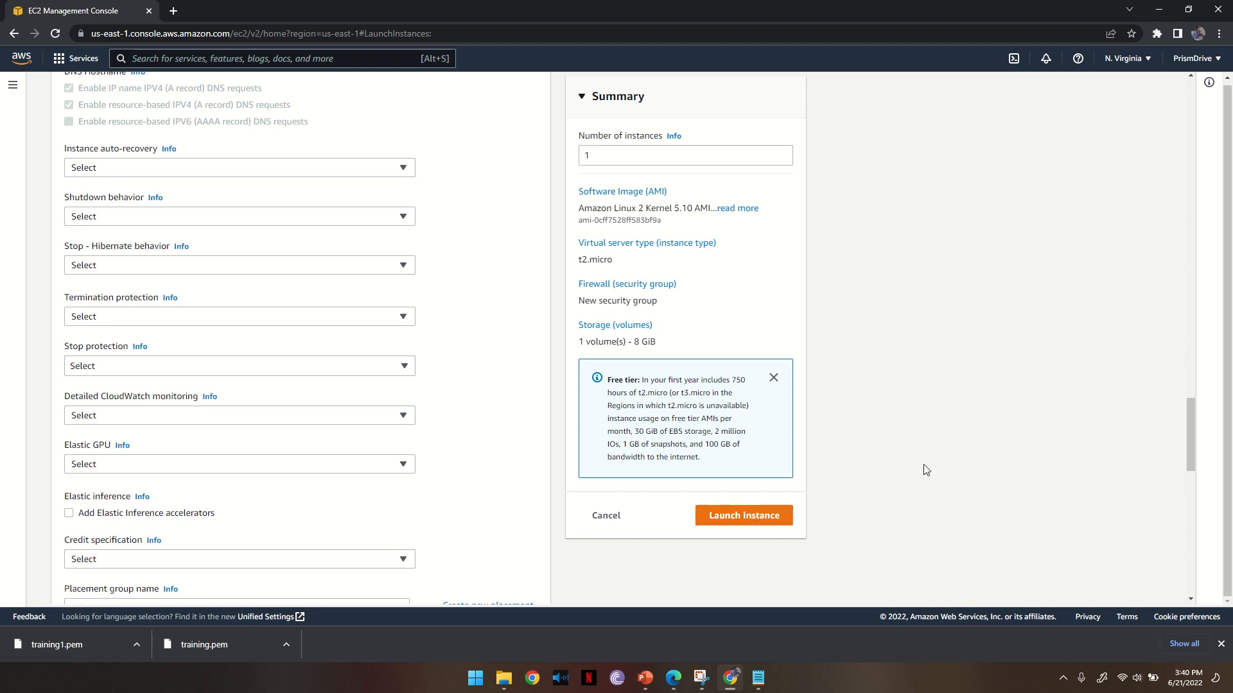
pyautogui.scroll(2, 920, 468)
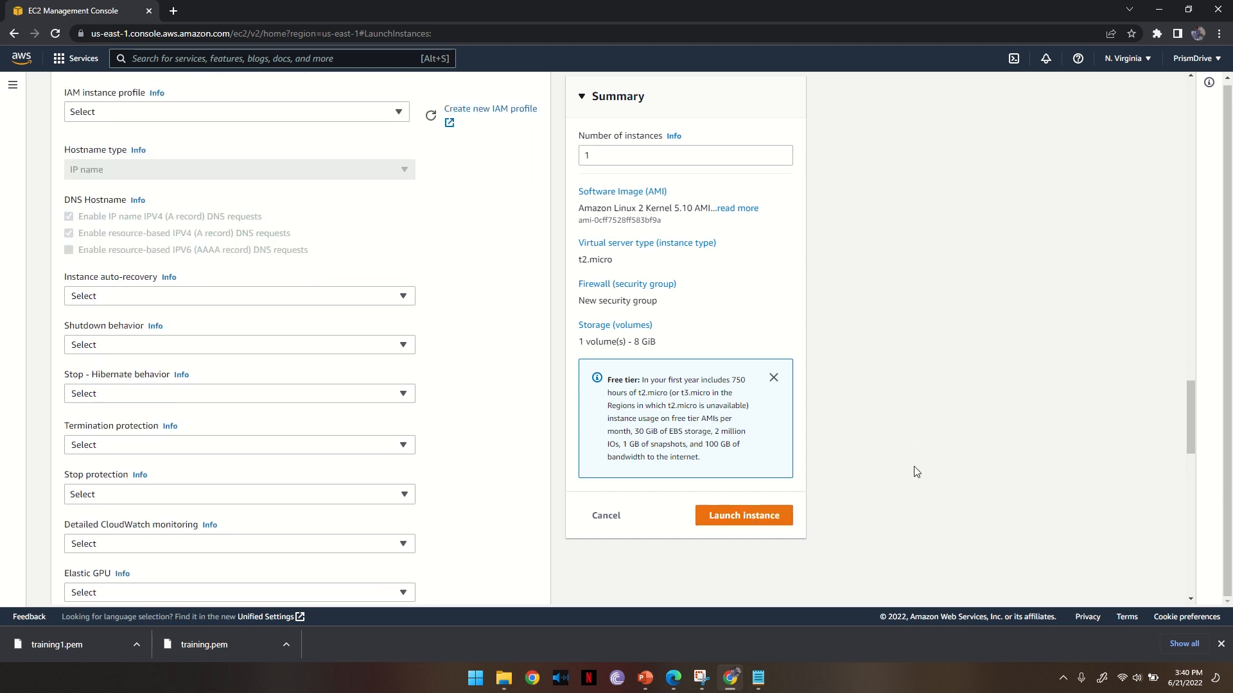
pyautogui.click(789, 514)
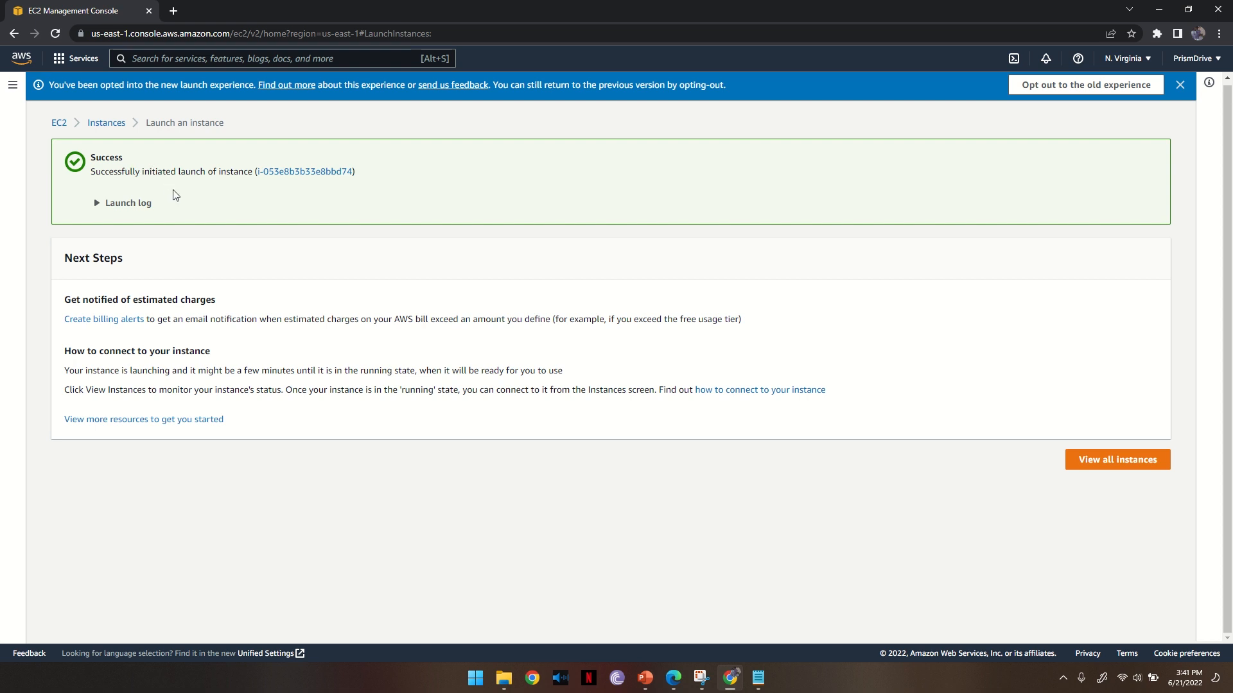
# Step: Open the newly launched instance in the instances list, select My Web Server and examine its instance summary
pyautogui.click(298, 173)
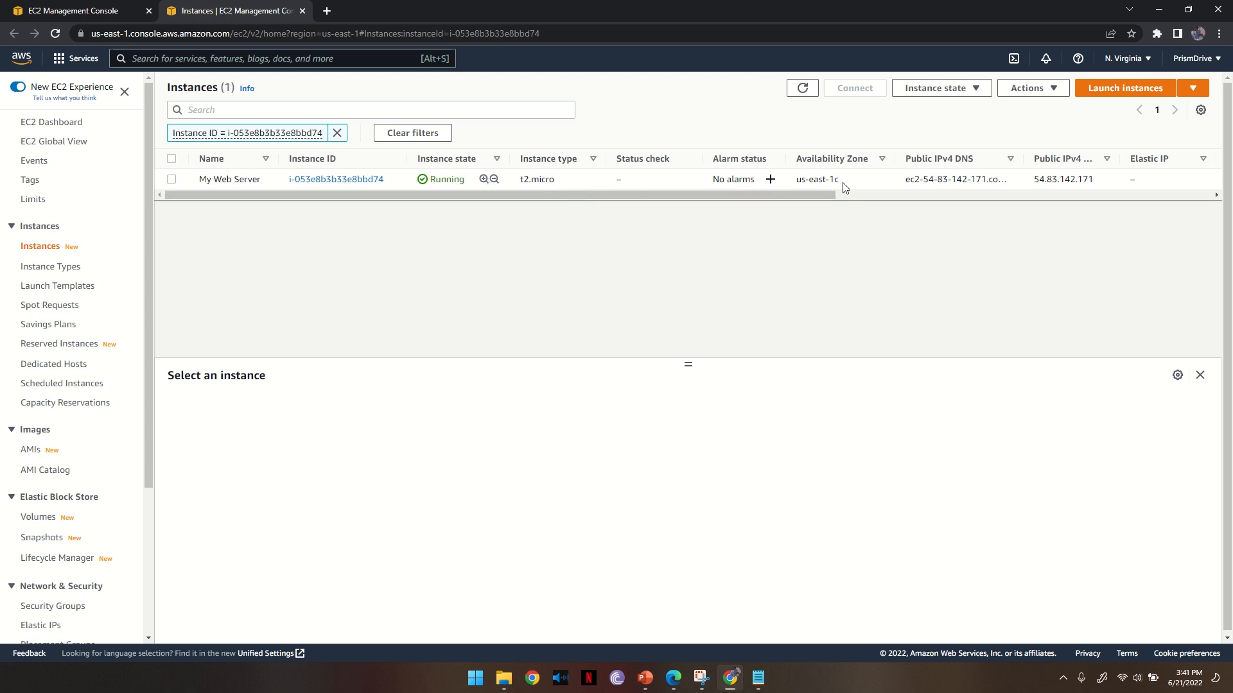
pyautogui.click(172, 181)
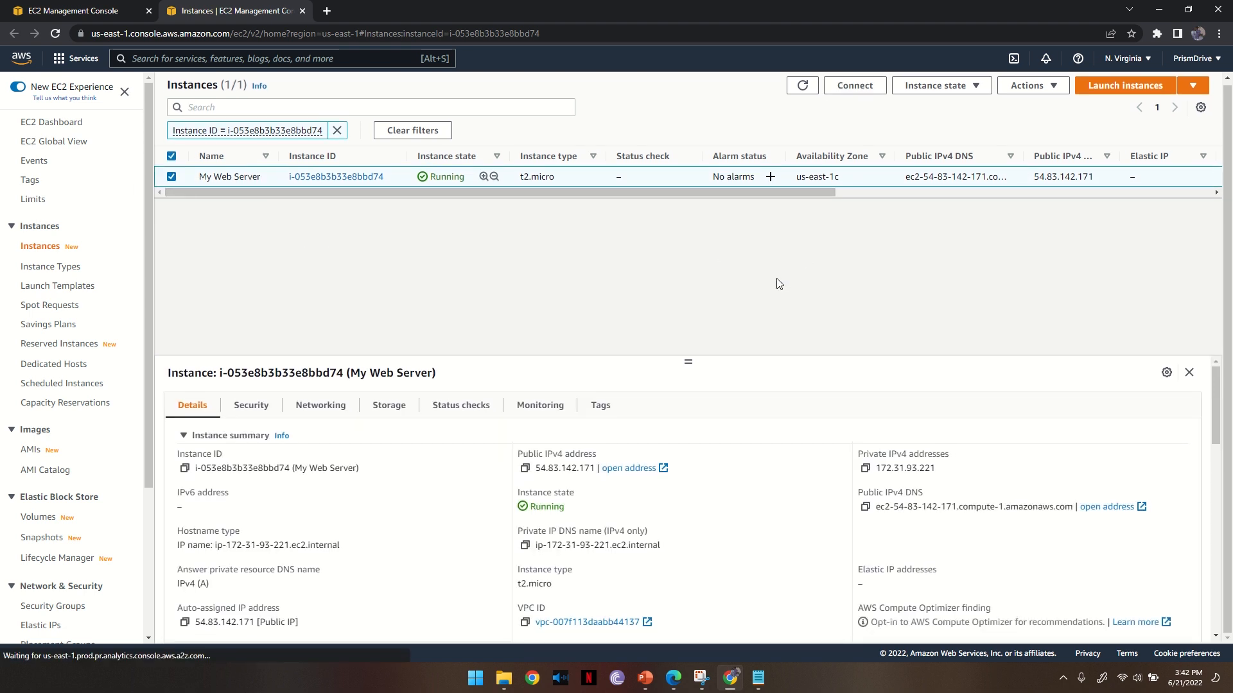
pyautogui.scroll(-2, 820, 436)
pyautogui.scroll(1, 820, 436)
pyautogui.scroll(-1, 838, 434)
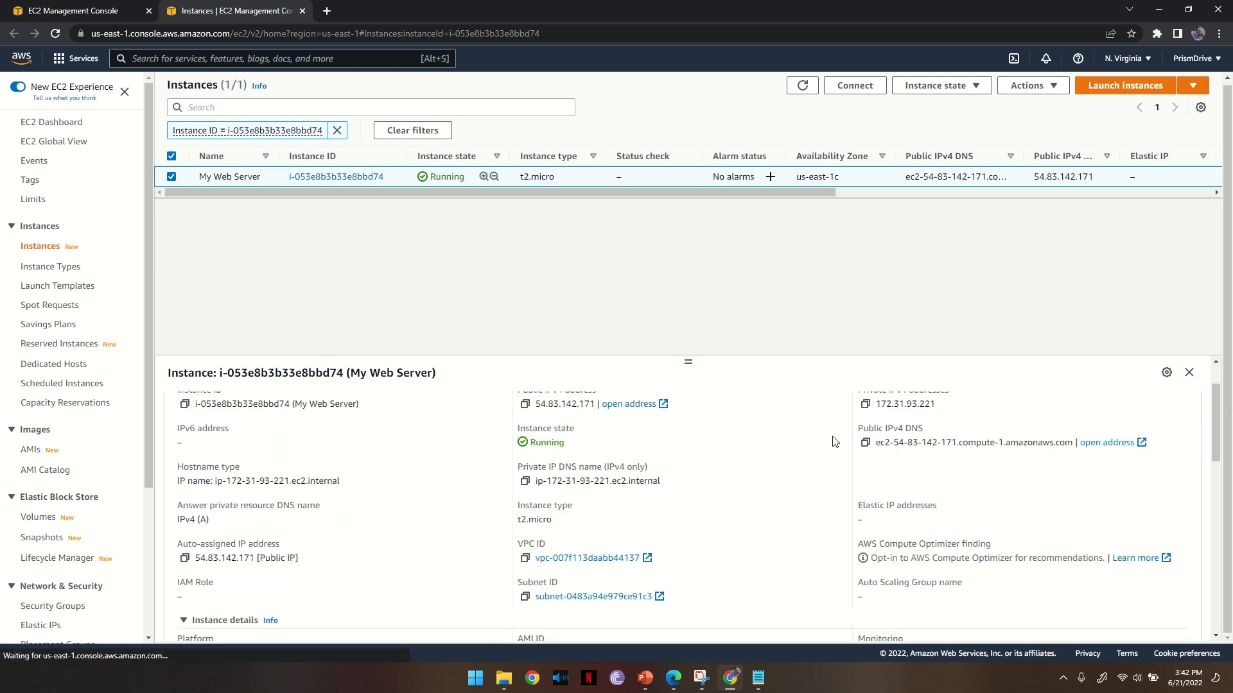
pyautogui.scroll(1, 833, 441)
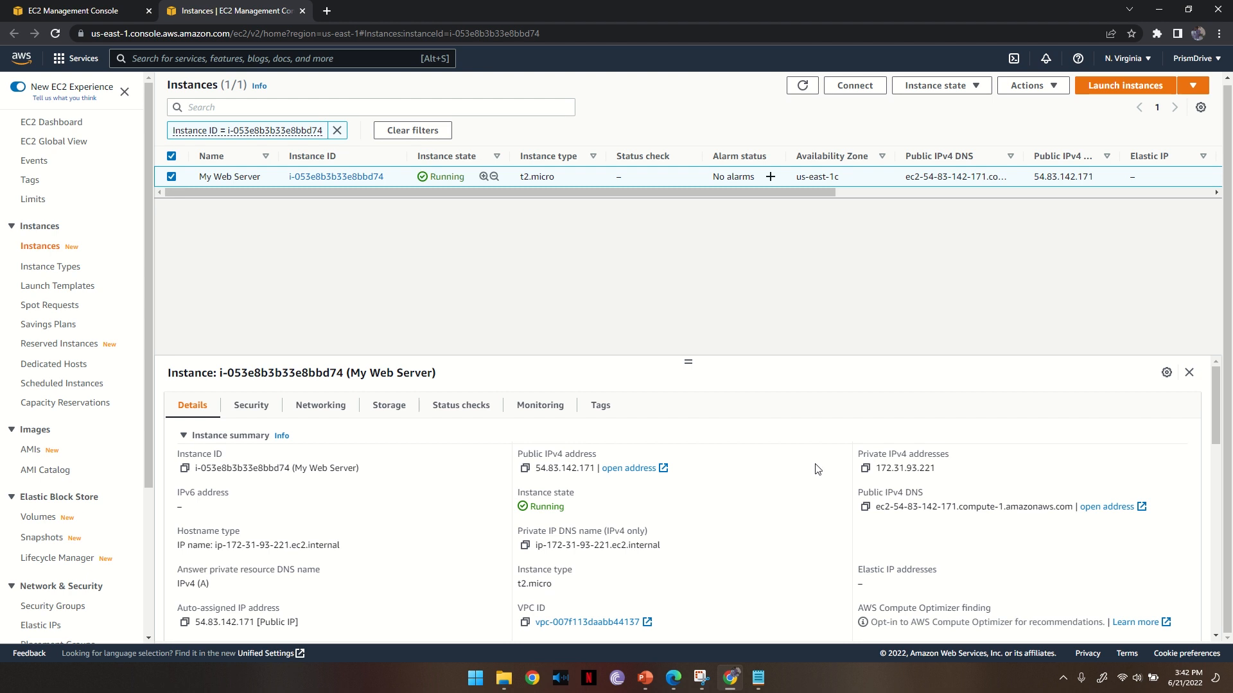
pyautogui.scroll(-3, 750, 495)
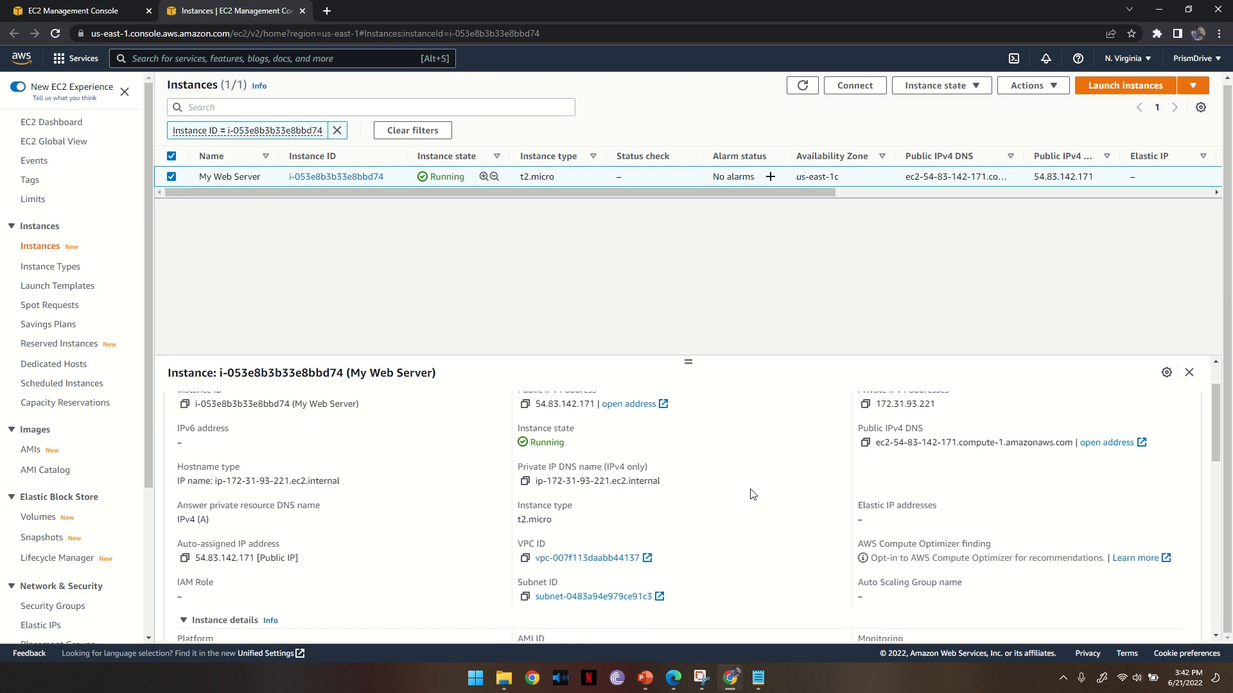
pyautogui.scroll(3, 732, 536)
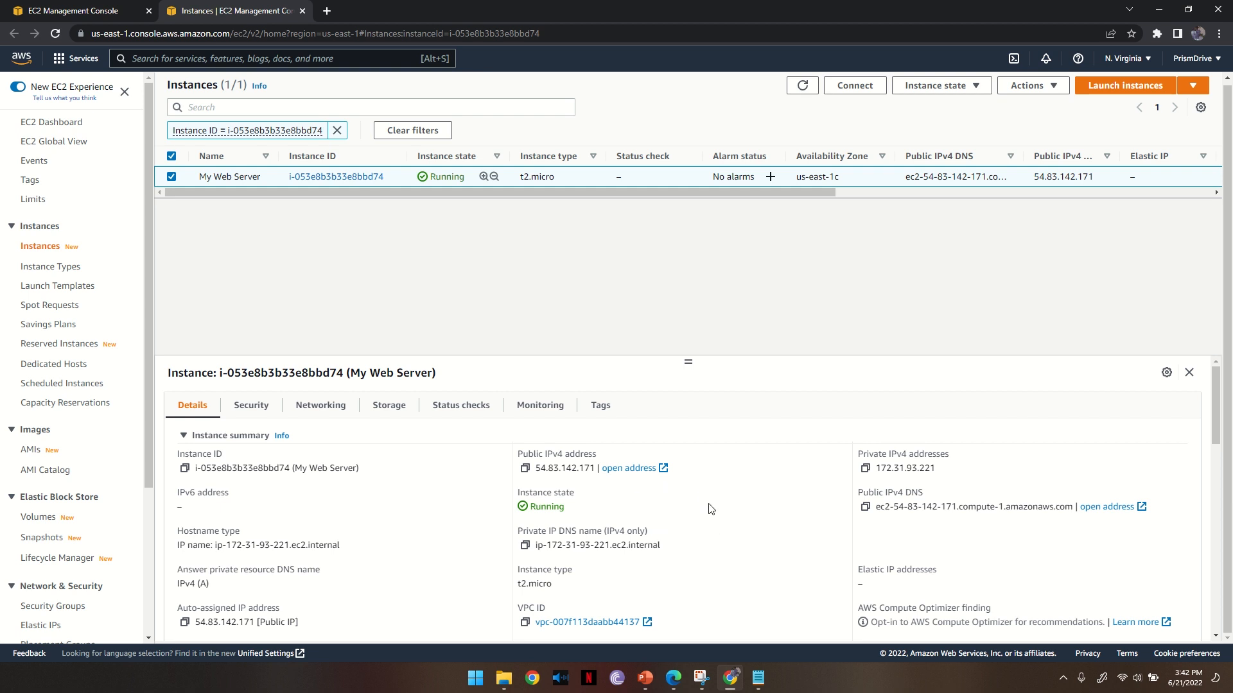
# Step: Try to open the web server through the open address link of its public IPv4 address
pyautogui.click(634, 468)
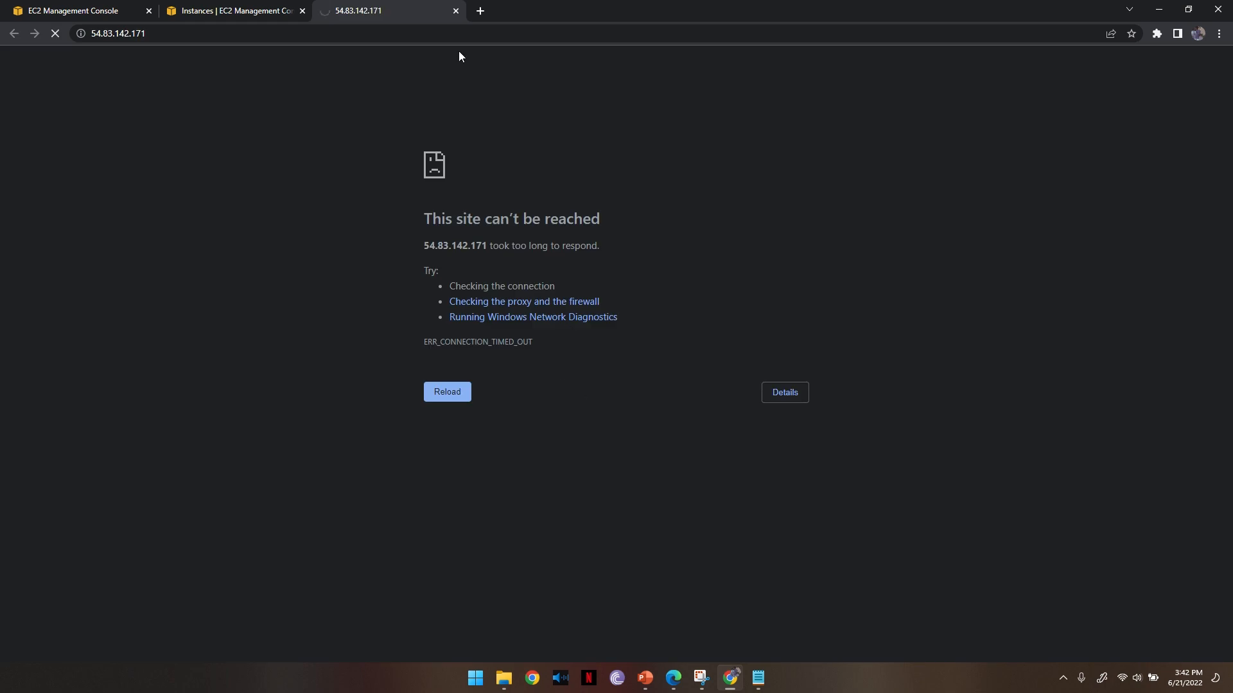
pyautogui.click(456, 11)
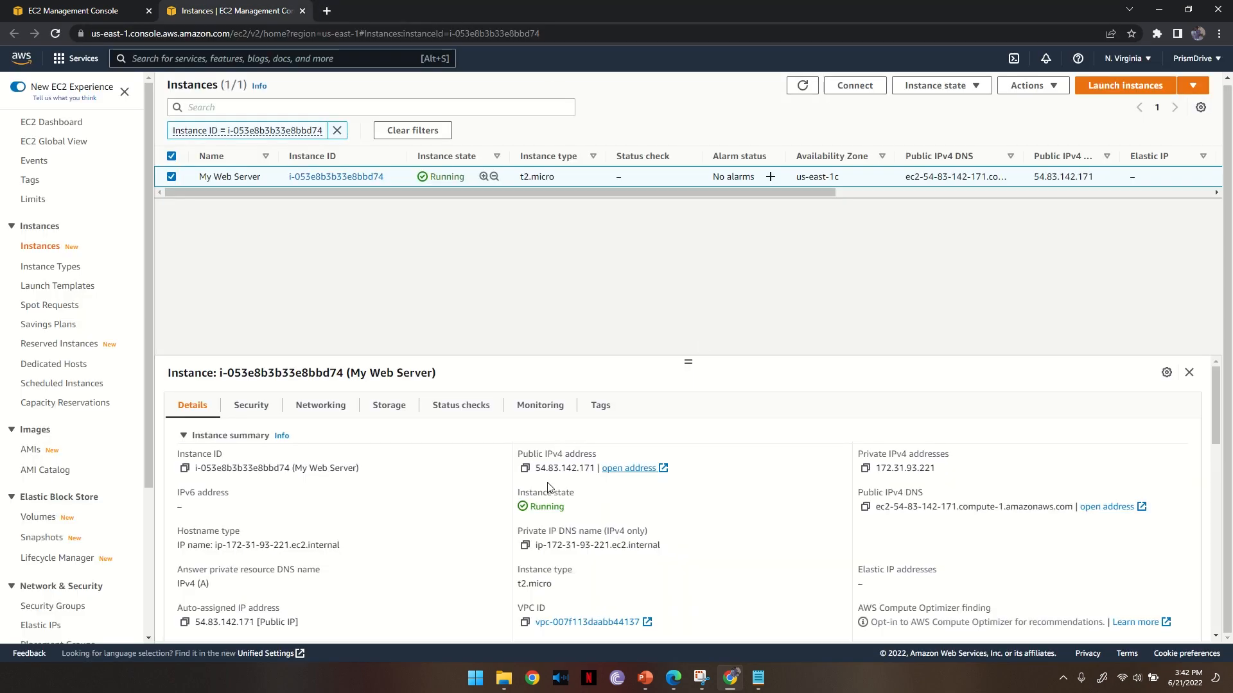
pyautogui.click(525, 471)
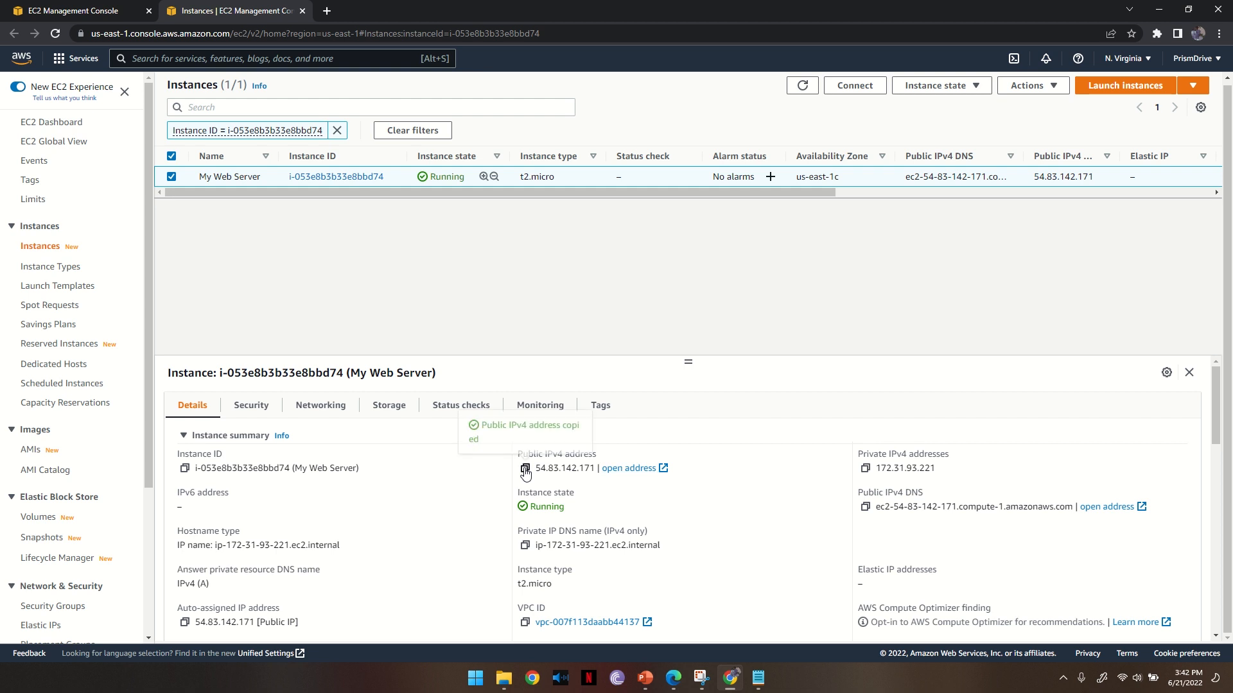
pyautogui.click(618, 472)
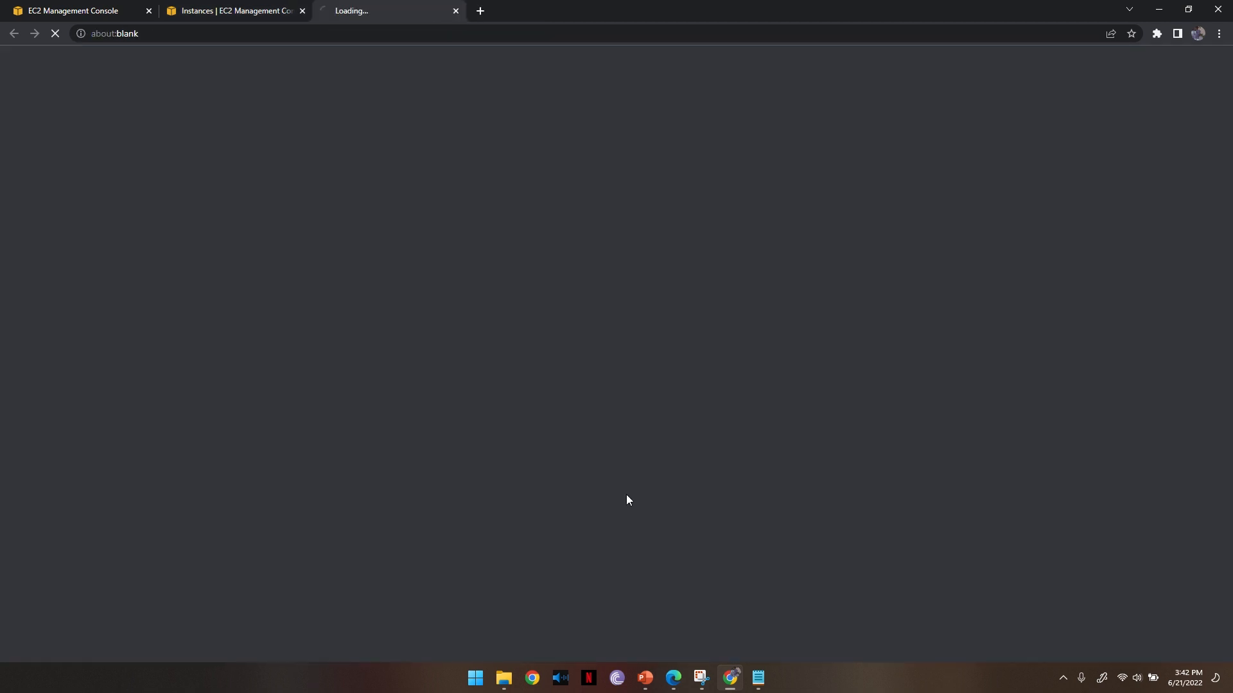
pyautogui.click(184, 8)
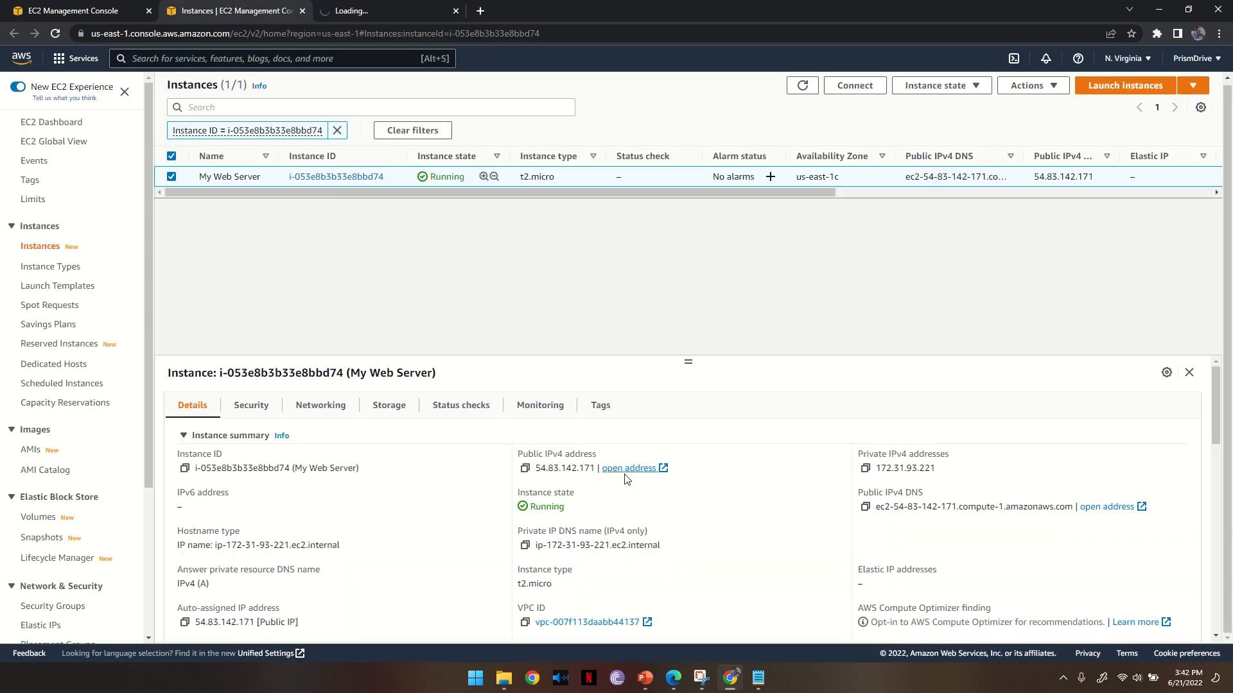
pyautogui.click(340, 10)
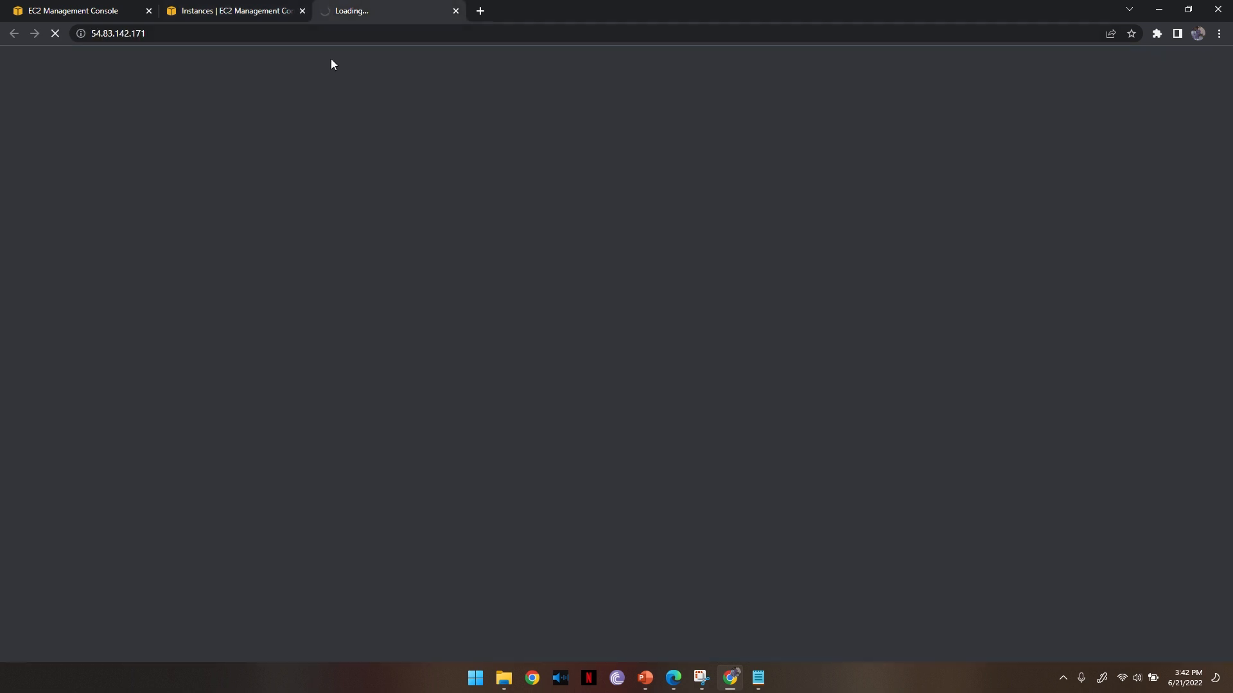
pyautogui.click(81, 35)
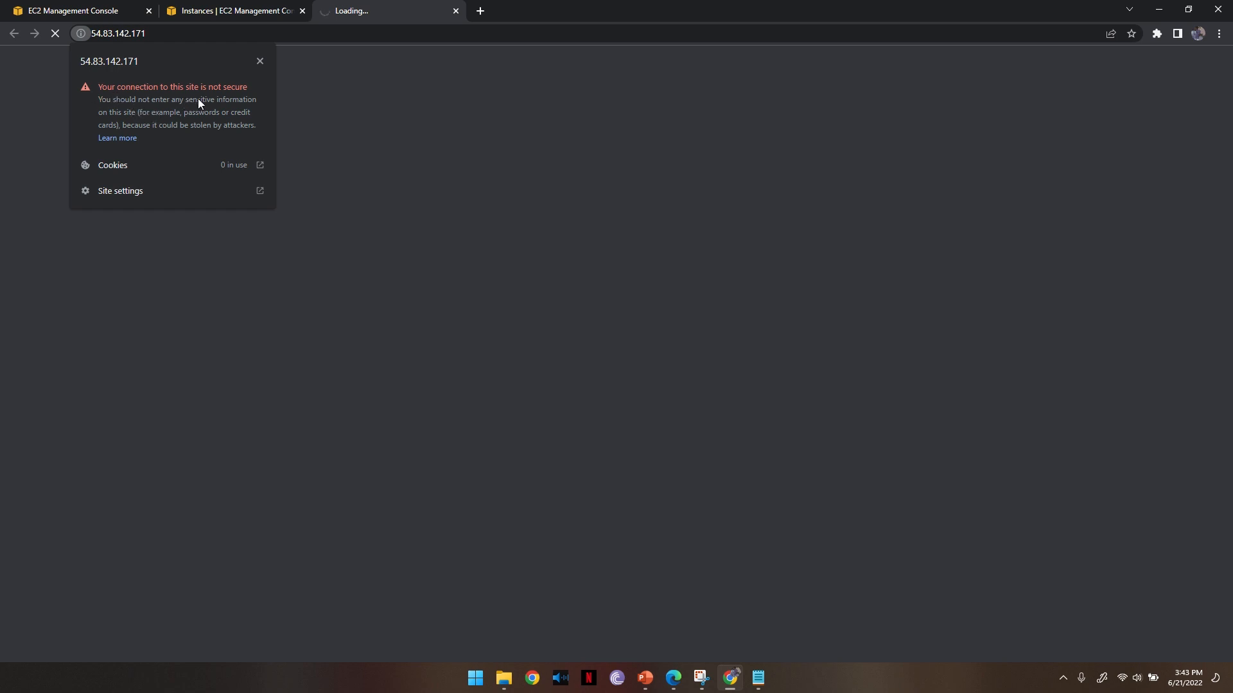
pyautogui.click(82, 35)
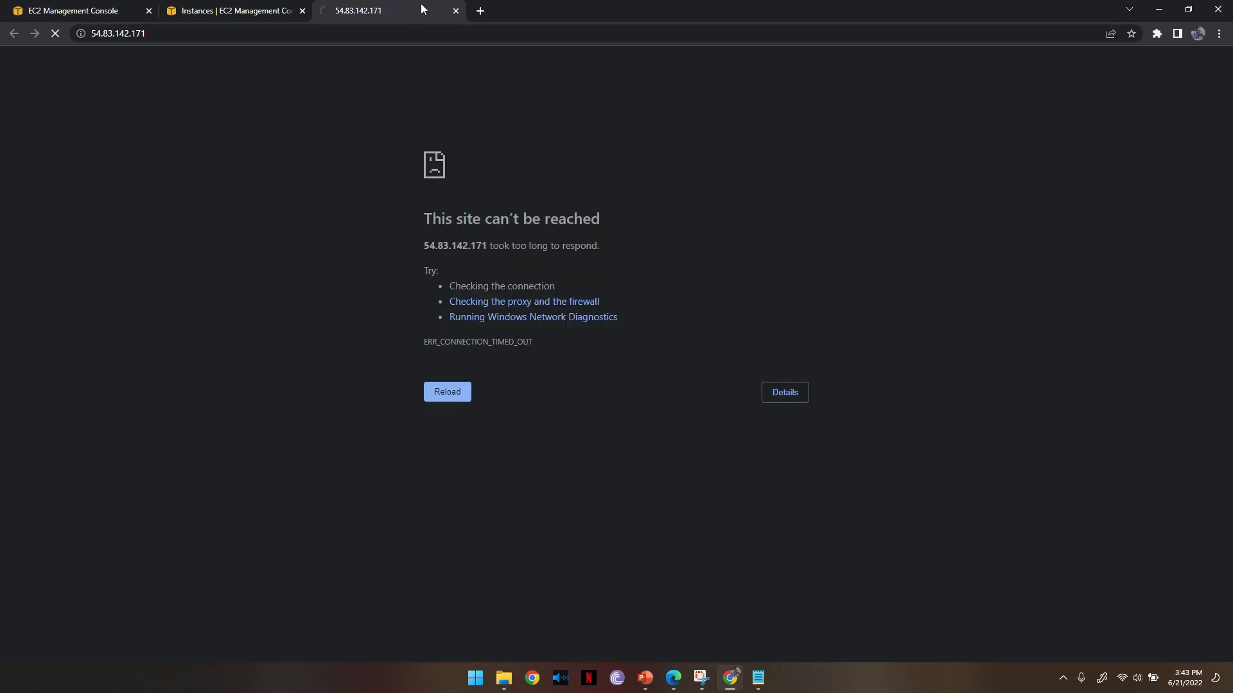
pyautogui.click(455, 11)
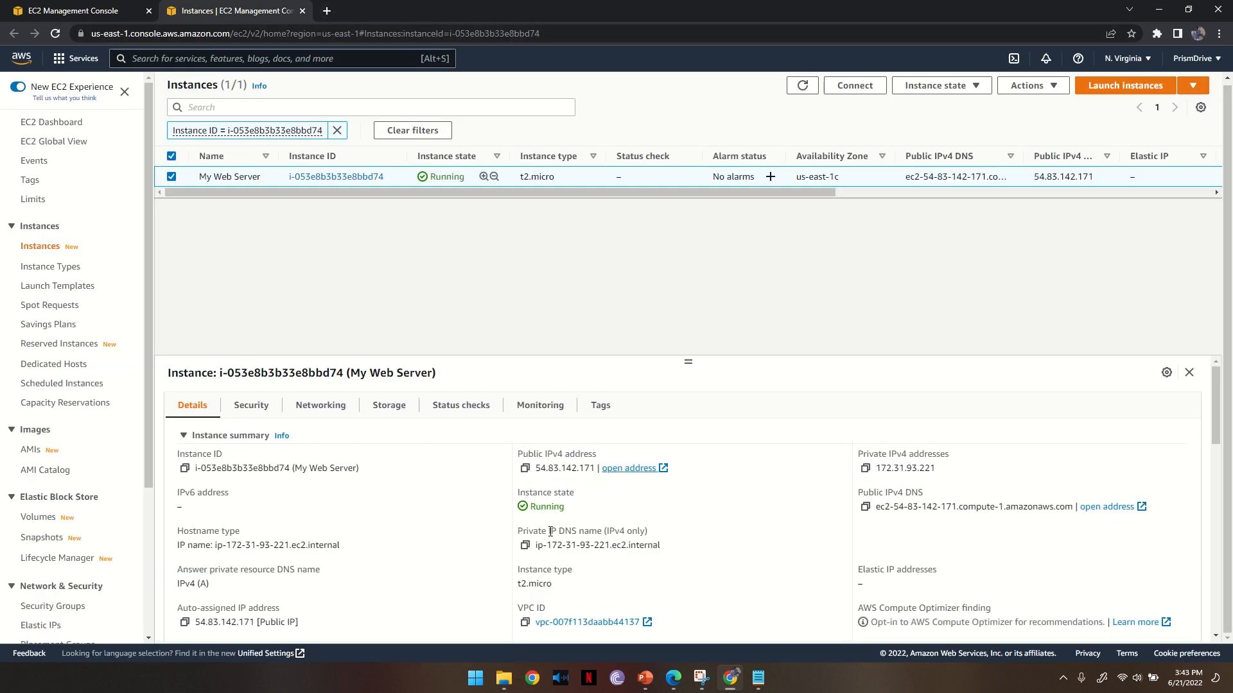
# Step: Copy the instance's public IPv4 address and view its web page by loading that address in a new browser tab
pyautogui.click(525, 468)
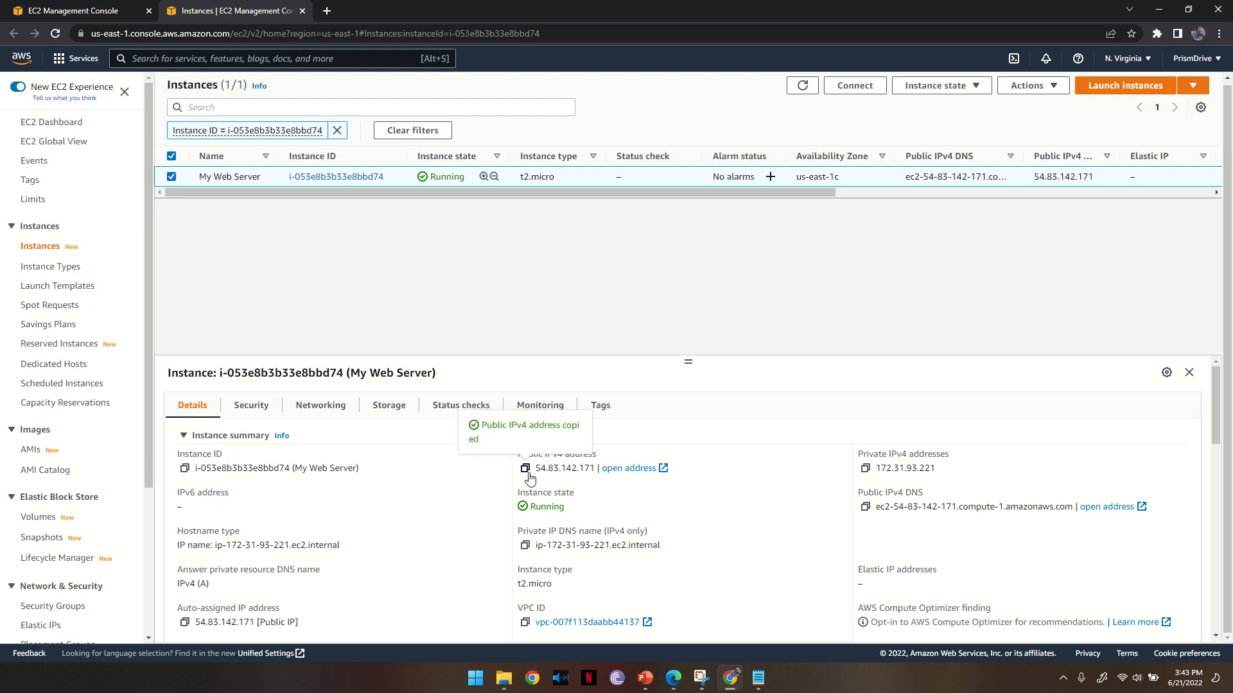
pyautogui.click(327, 11)
pyautogui.hotkey('ctrl', 'v')
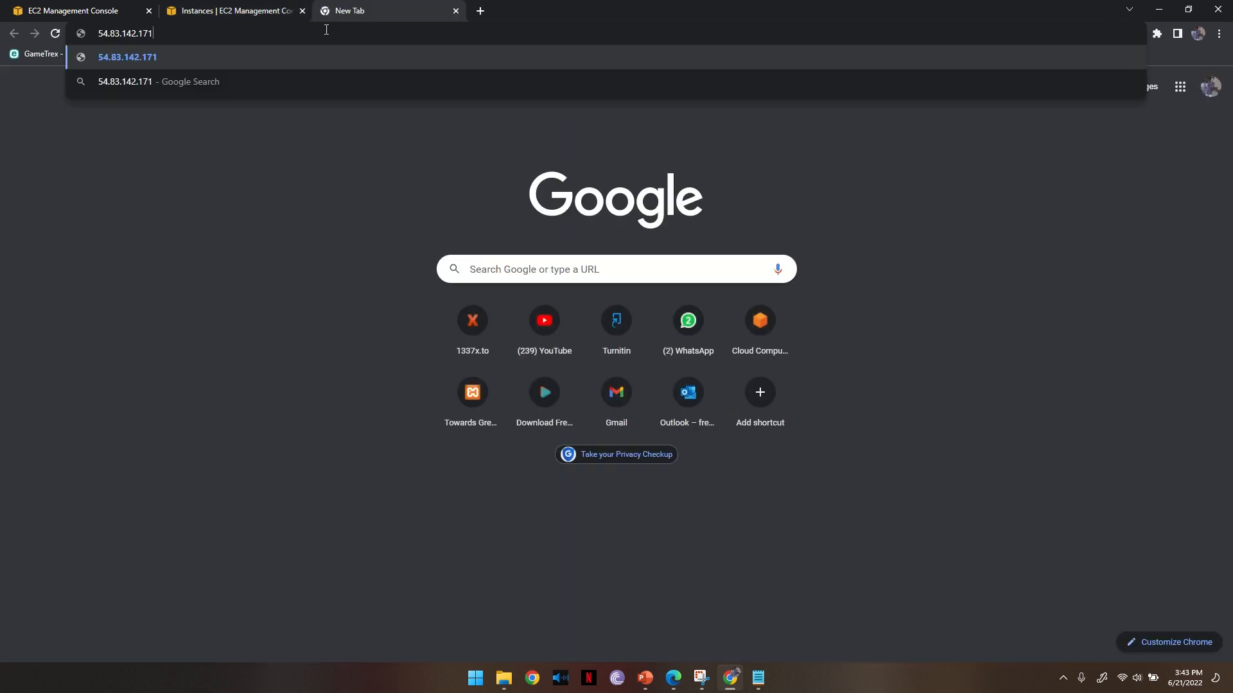
pyautogui.press('Return')
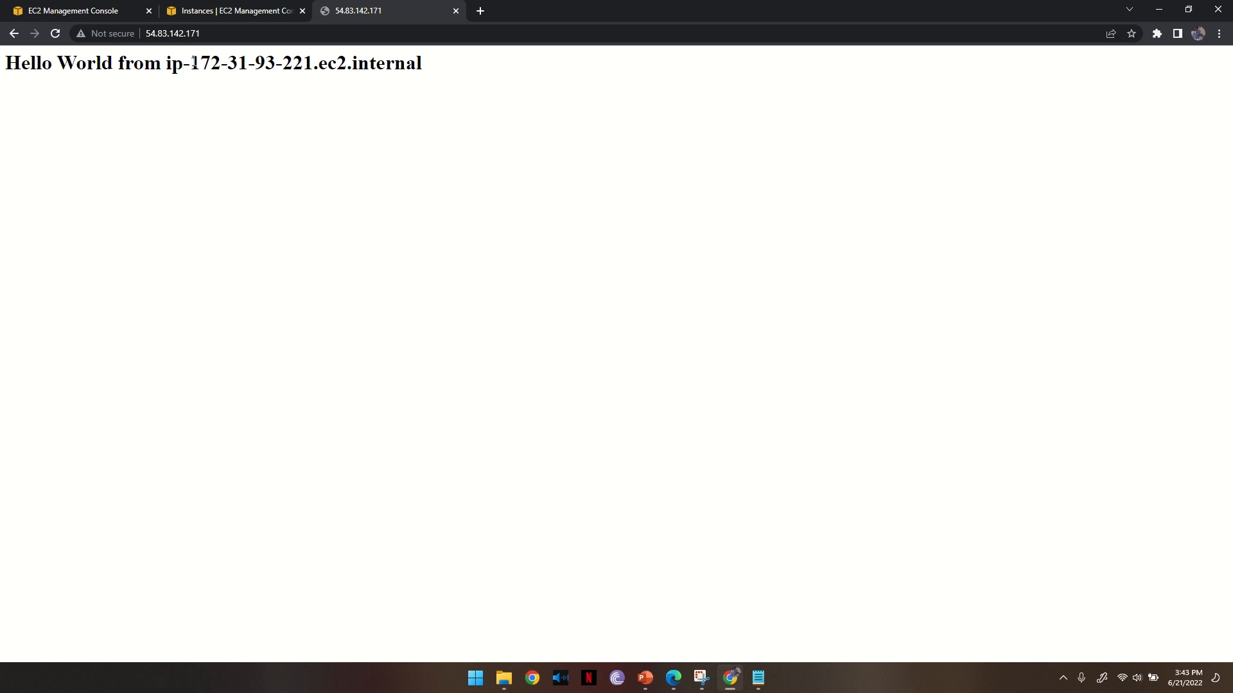
pyautogui.moveTo(190, 64); pyautogui.dragTo(319, 124)
pyautogui.click(358, 101)
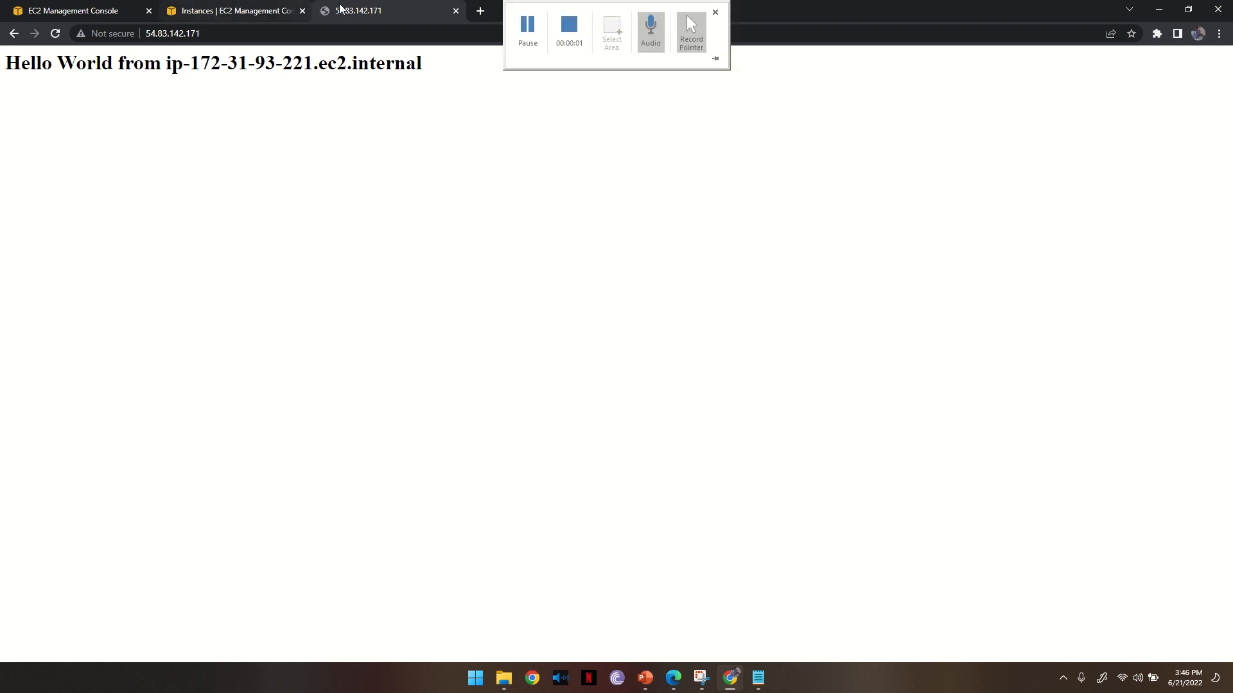
pyautogui.click(455, 10)
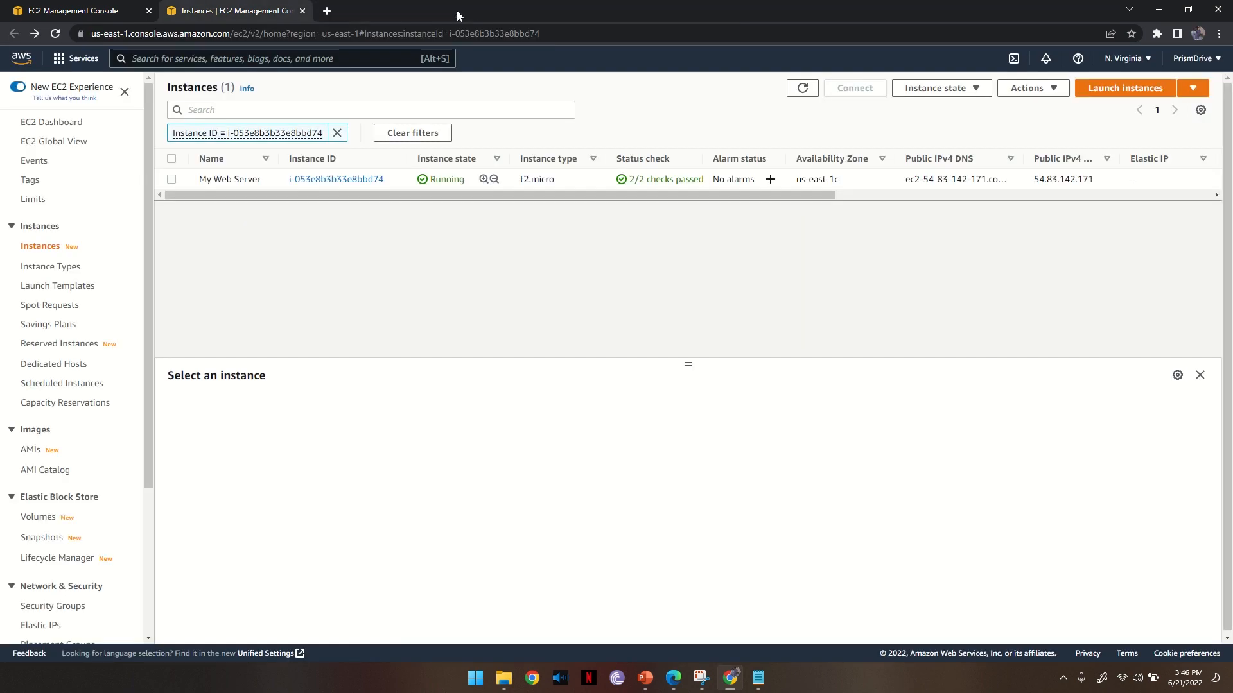
# Step: Select the My Web Server instance and review its instance summary and instance details
pyautogui.click(171, 179)
pyautogui.scroll(-1, 610, 531)
pyautogui.scroll(-2, 610, 531)
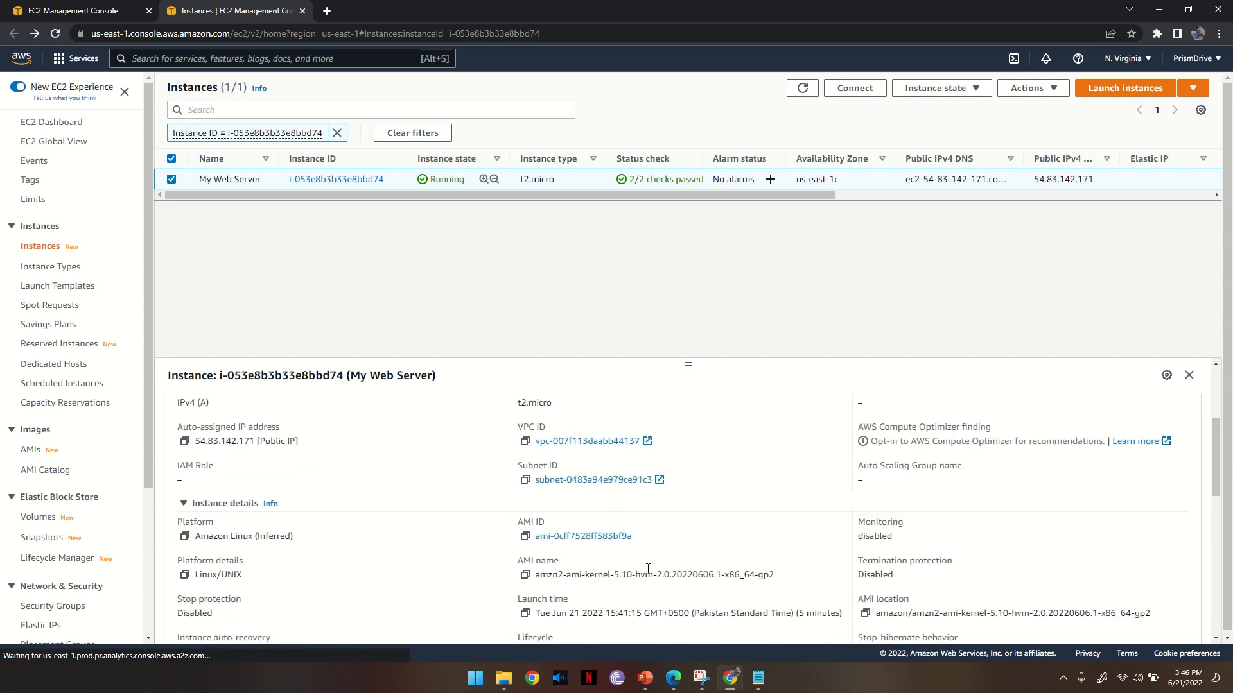
pyautogui.scroll(4, 449, 488)
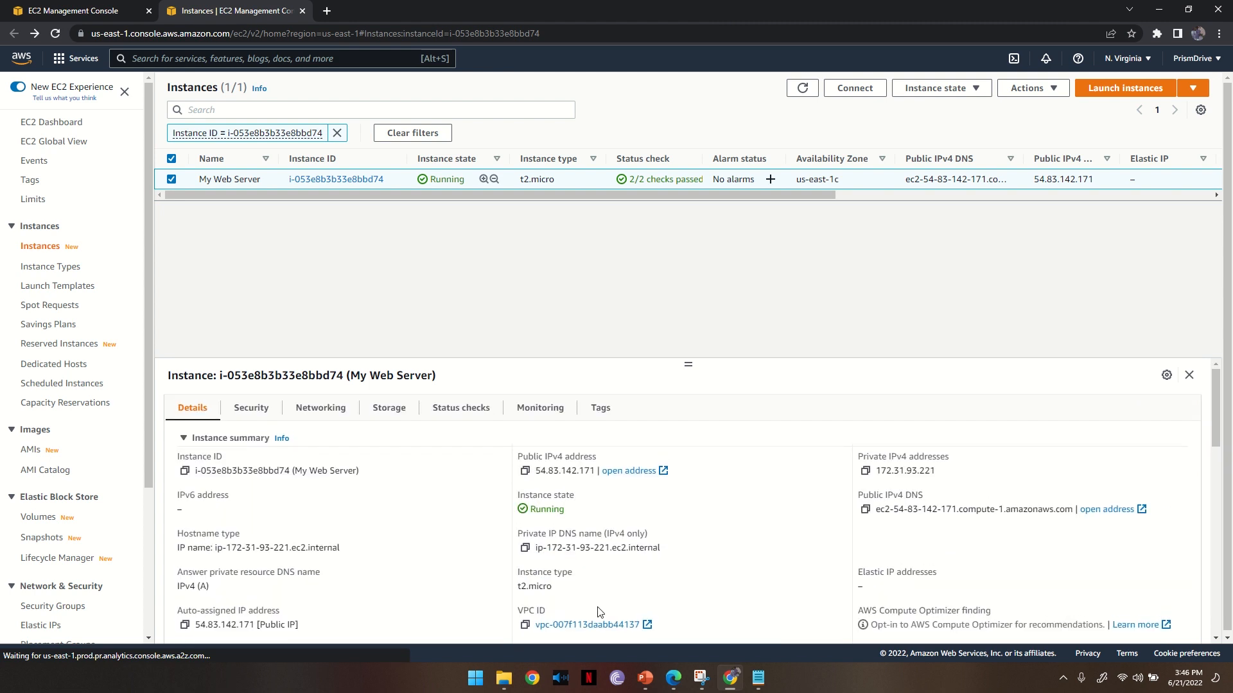
# Step: Examine the instance's security details, including its security group and the inbound and outbound rules
pyautogui.click(253, 406)
pyautogui.scroll(-3, 376, 441)
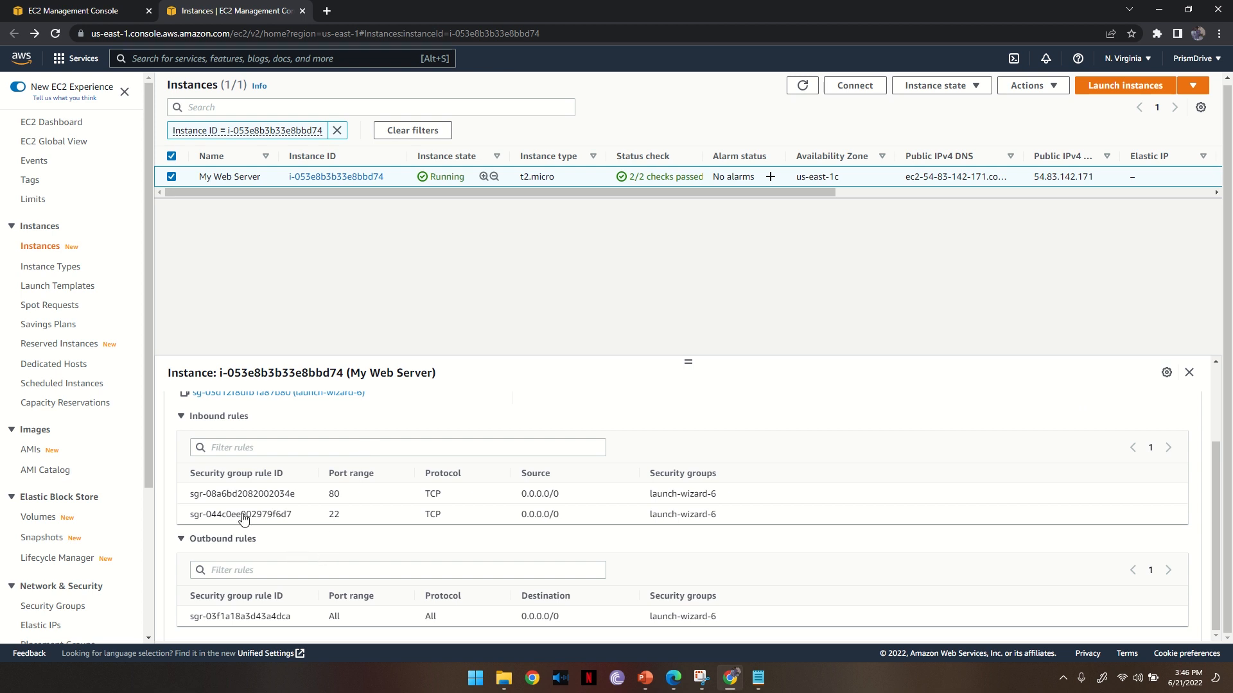
pyautogui.scroll(3, 244, 507)
pyautogui.scroll(-3, 237, 505)
pyautogui.moveTo(550, 617); pyautogui.dragTo(524, 617)
pyautogui.click(555, 625)
pyautogui.scroll(3, 574, 606)
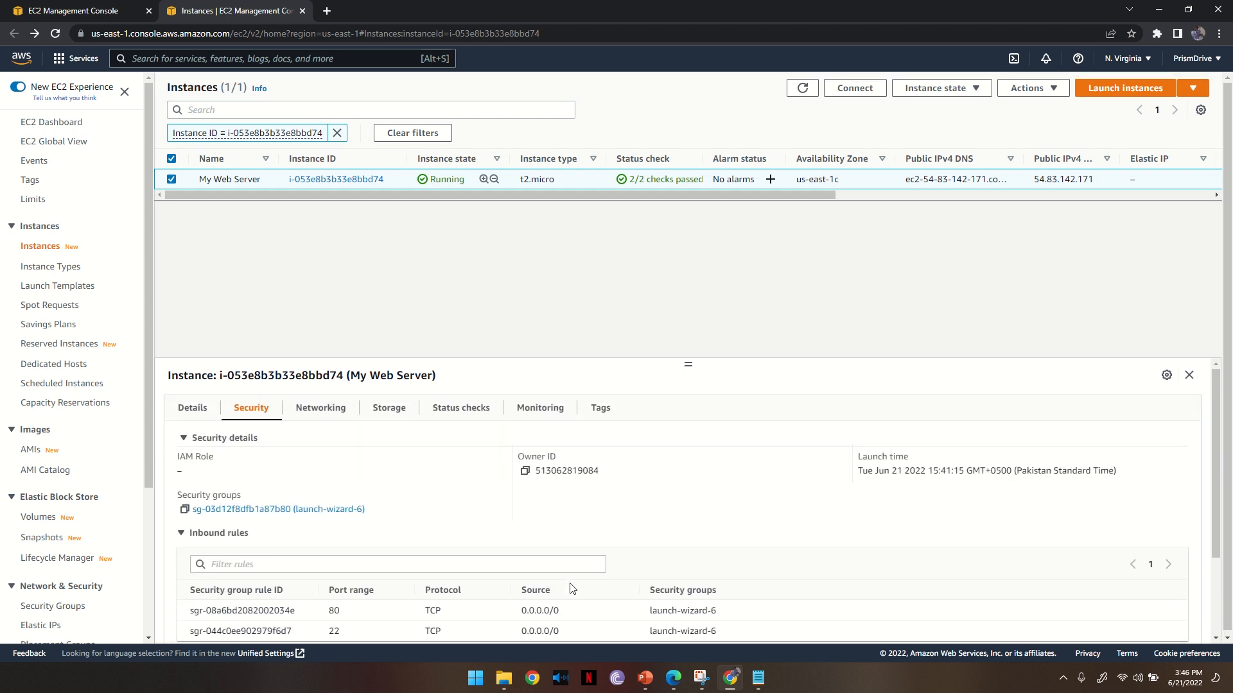
# Step: Stop the My Web Server instance and confirm the stop request
pyautogui.rightClick(418, 181)
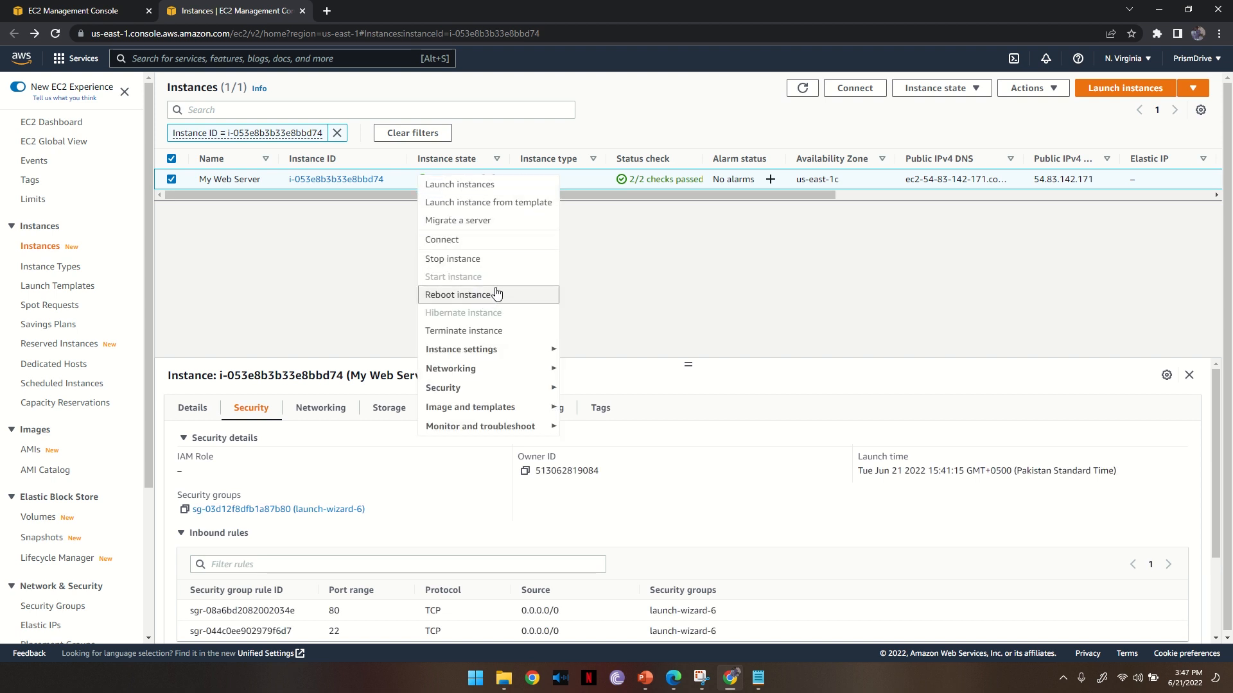
pyautogui.click(460, 260)
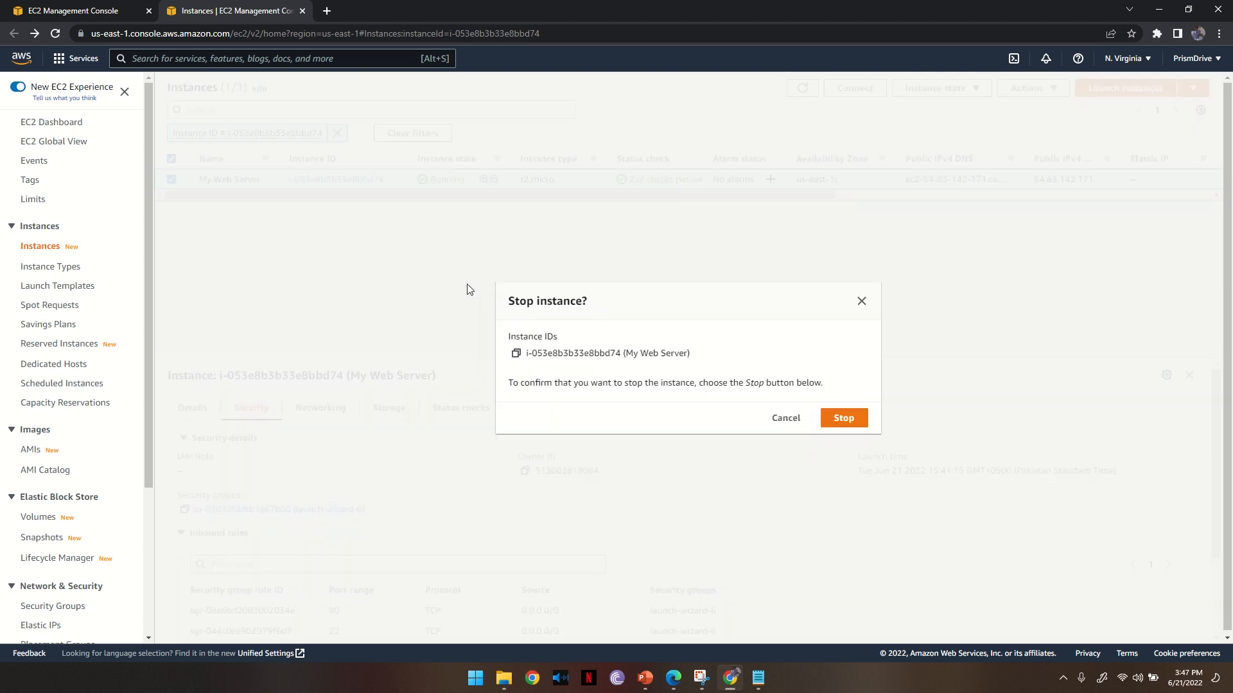
pyautogui.click(854, 419)
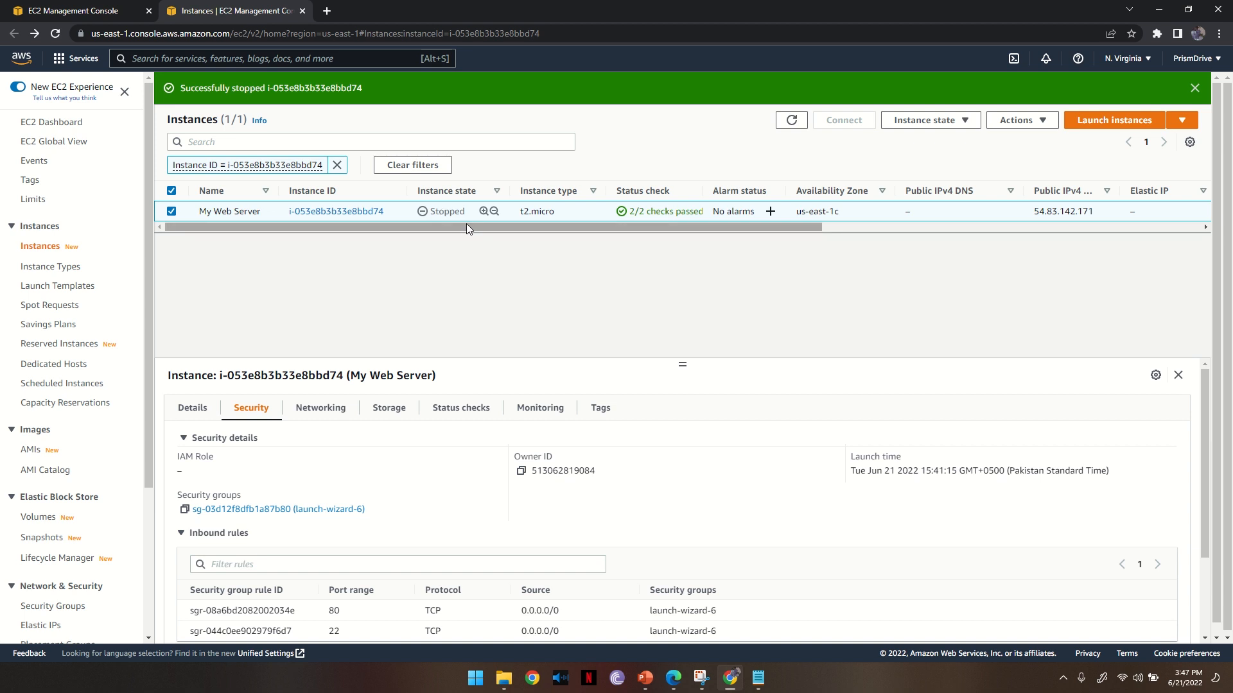
pyautogui.rightClick(435, 207)
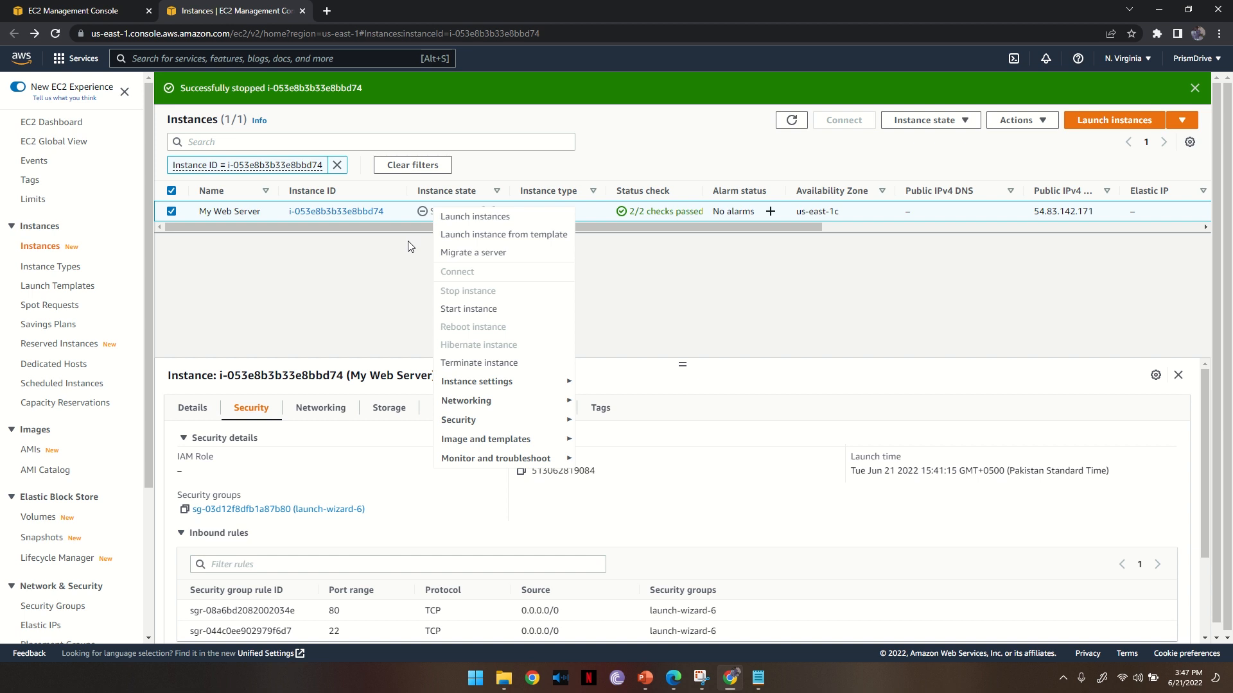
pyautogui.click(397, 262)
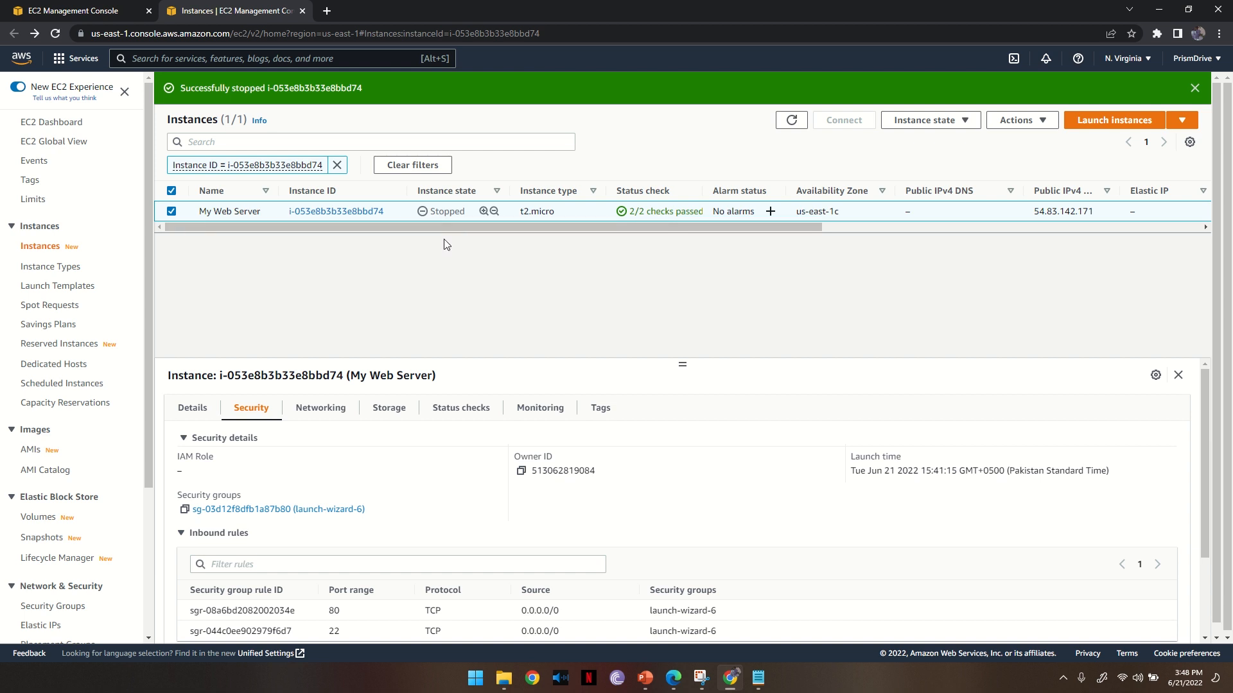
pyautogui.rightClick(451, 212)
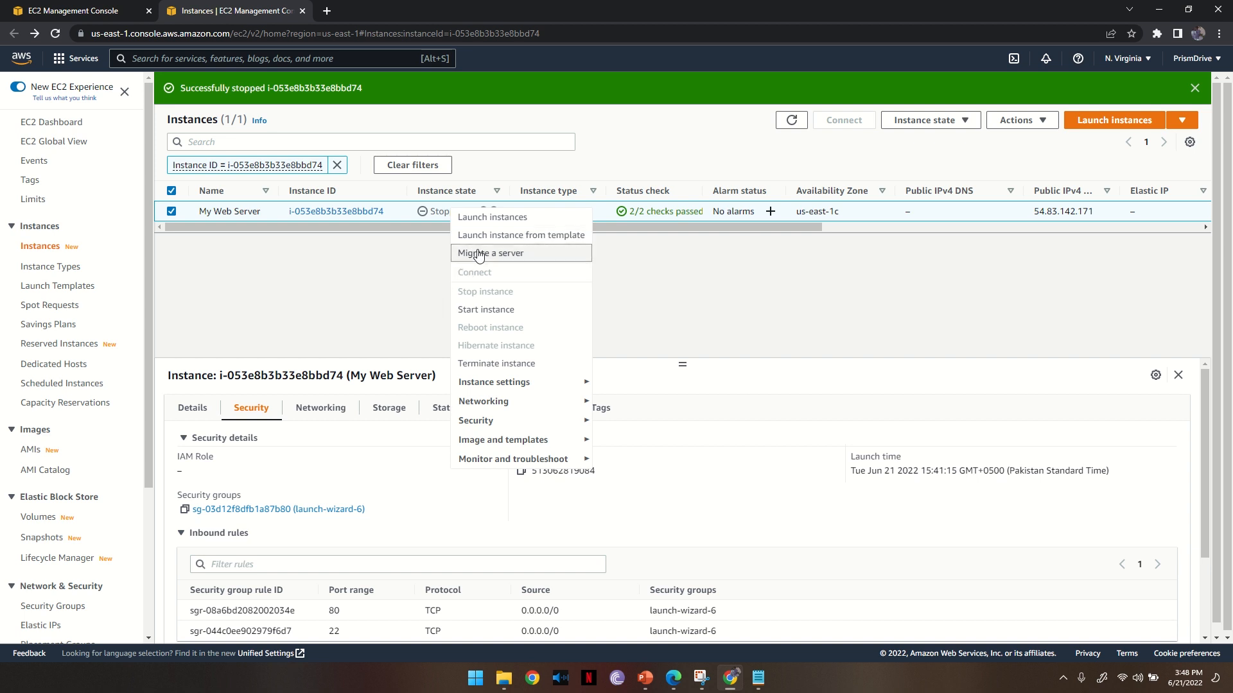
pyautogui.click(568, 365)
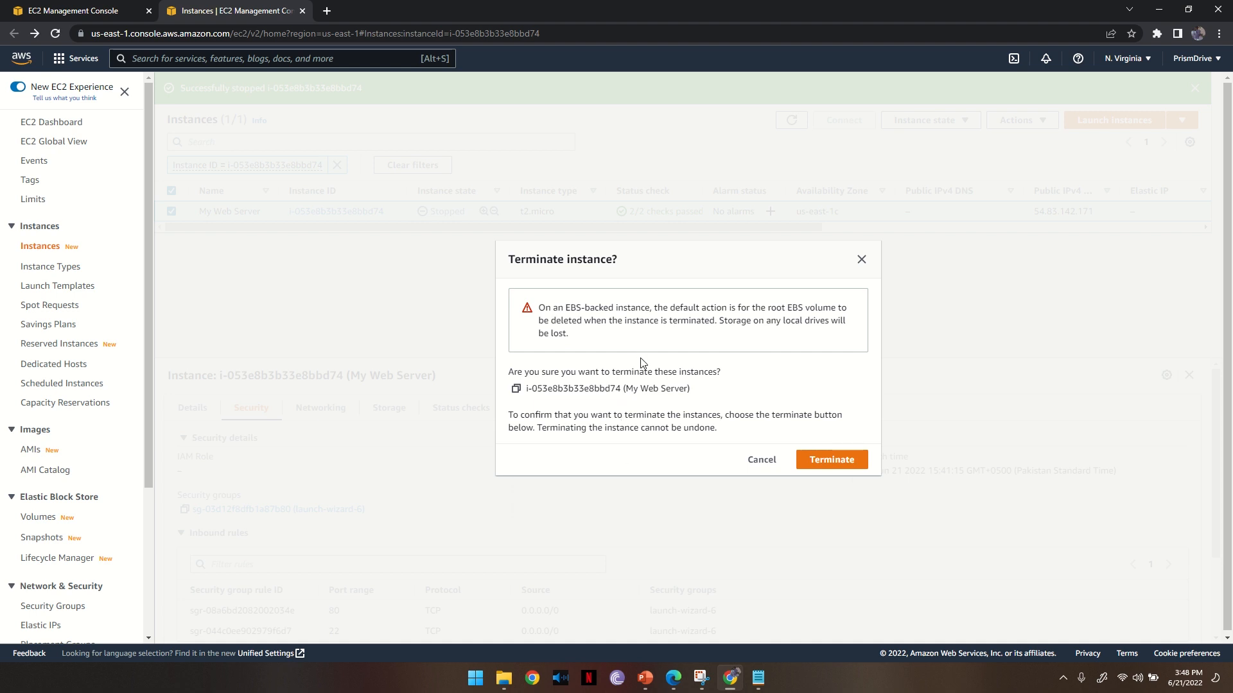
pyautogui.click(756, 461)
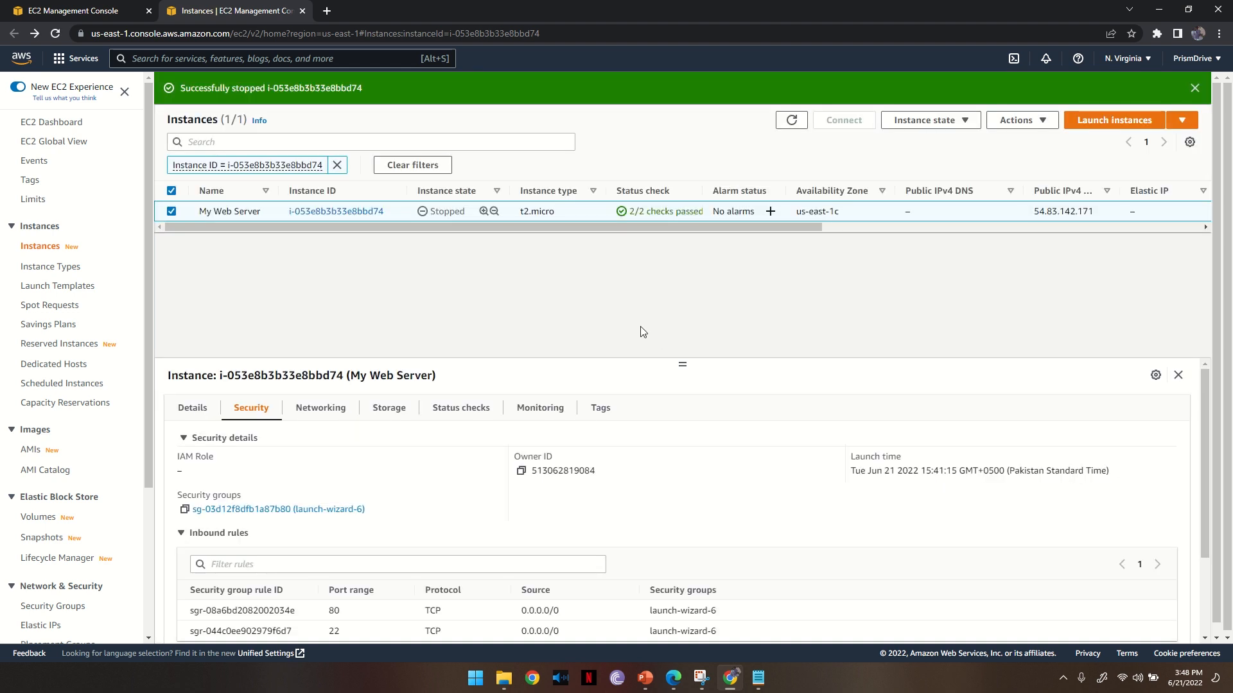